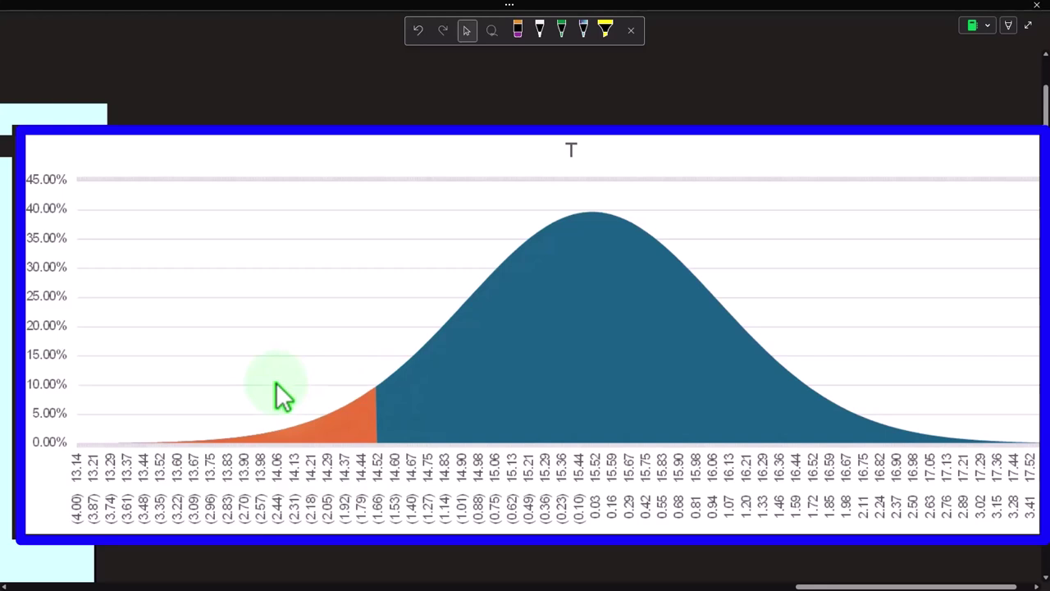
# Step: Shrink the cover over the sample statistics table to expose the STDs row, and uncover the STDEV.S formula beside it
pyautogui.click(897, 435)
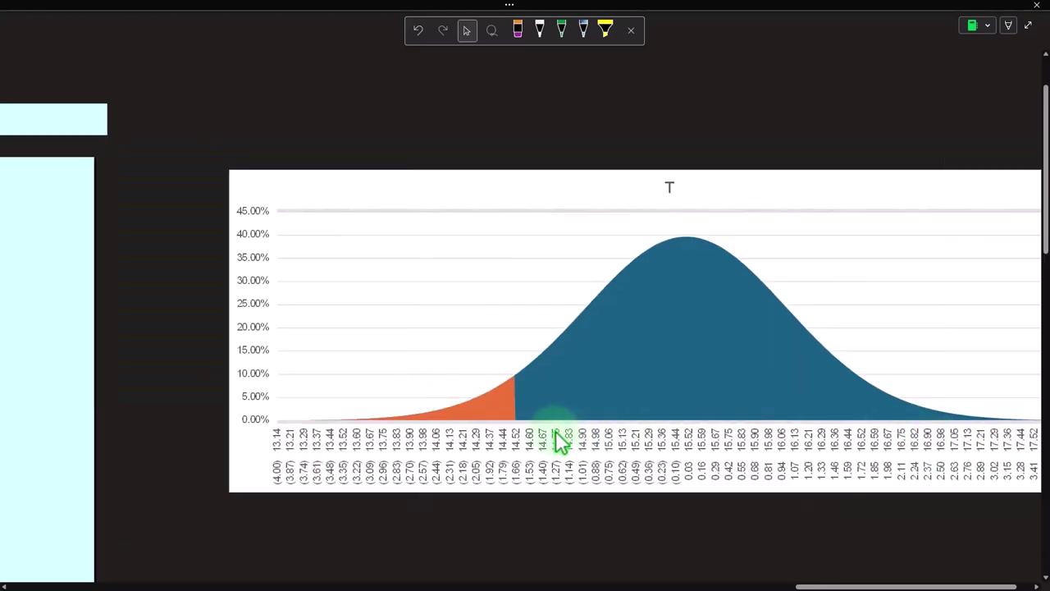
pyautogui.moveTo(815, 585); pyautogui.dragTo(429, 576)
pyautogui.click(404, 361)
pyautogui.moveTo(406, 354); pyautogui.dragTo(401, 416)
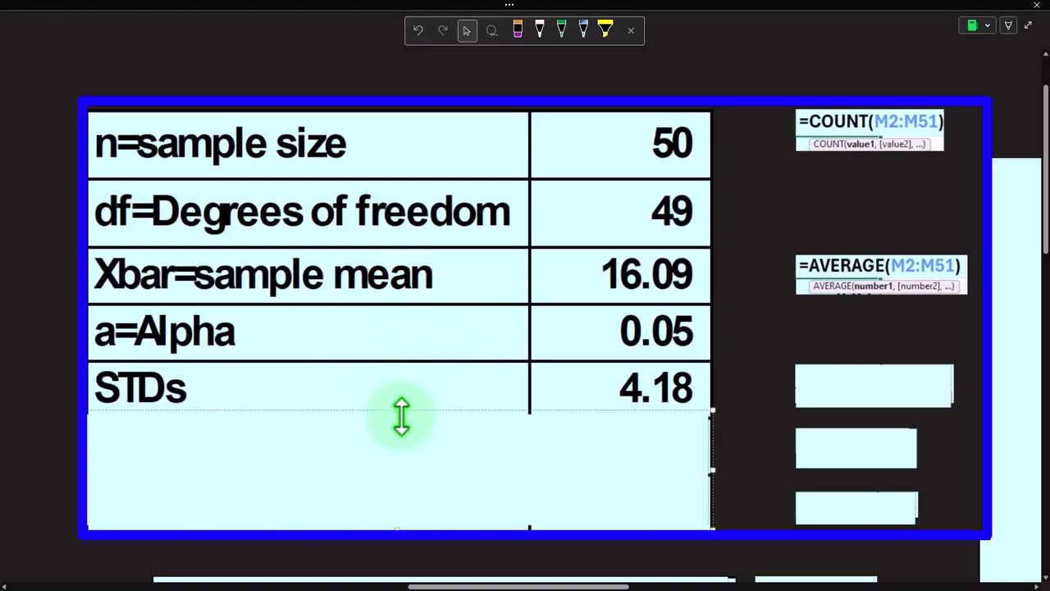
pyautogui.press('Escape')
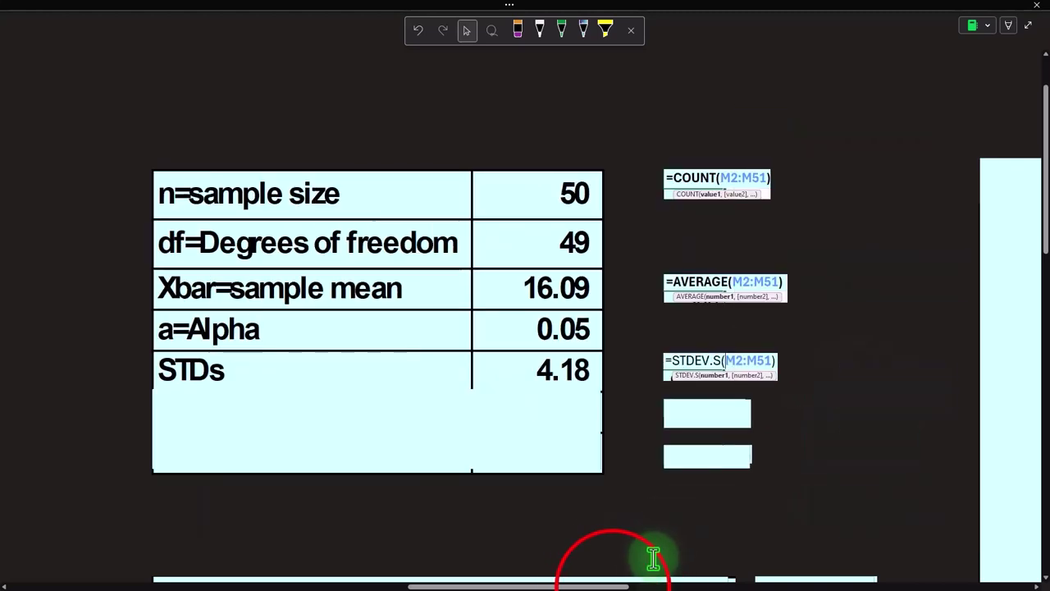
# Step: Review the sample data alongside the population values and the population count, mean and STDP table
pyautogui.moveTo(614, 585); pyautogui.dragTo(457, 584)
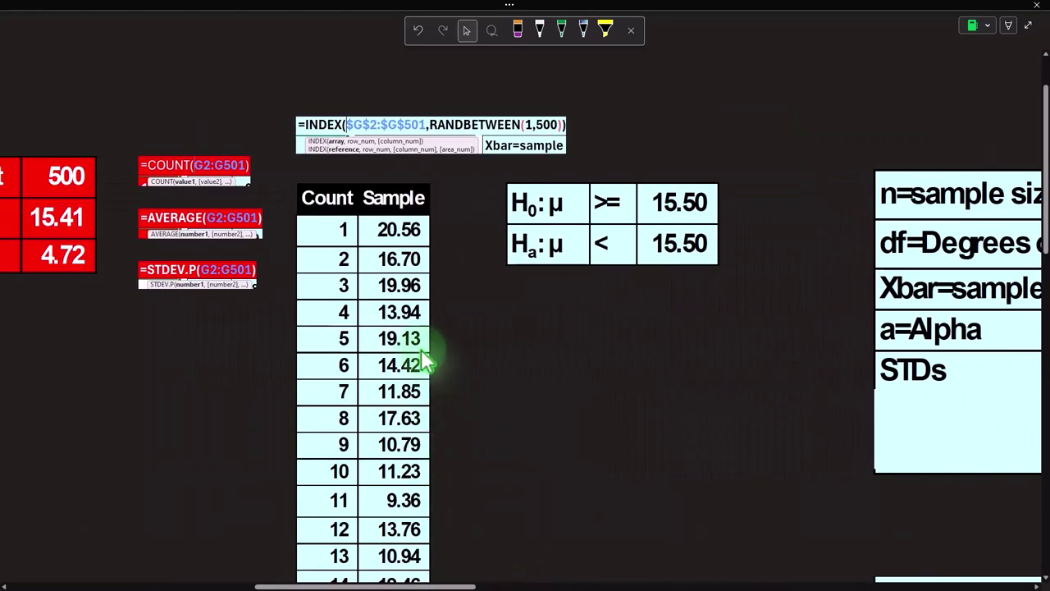
pyautogui.click(457, 270)
pyautogui.moveTo(393, 585); pyautogui.dragTo(279, 584)
pyautogui.click(226, 148)
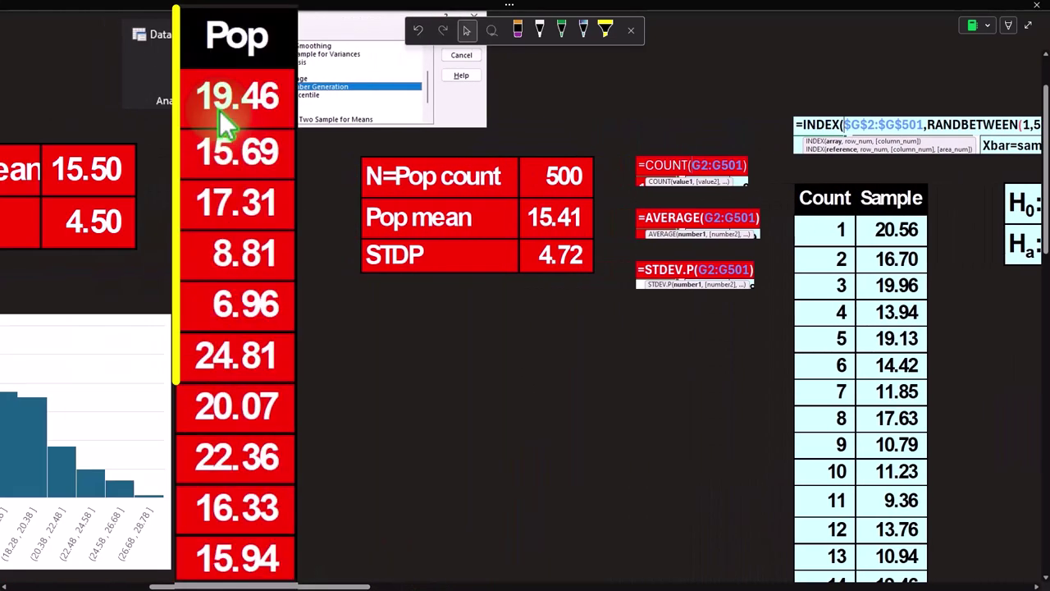
pyautogui.click(310, 584)
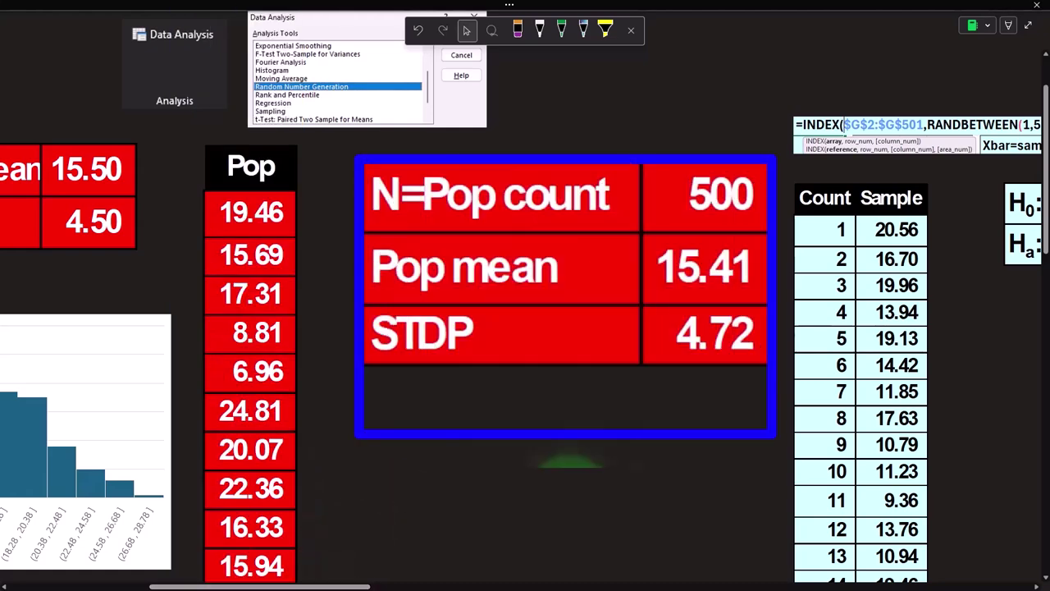
pyautogui.click(304, 582)
pyautogui.moveTo(305, 582); pyautogui.dragTo(498, 584)
# Step: Compare the STDs entry in the sample statistics table with the spread of the T distribution chart
pyautogui.click(908, 380)
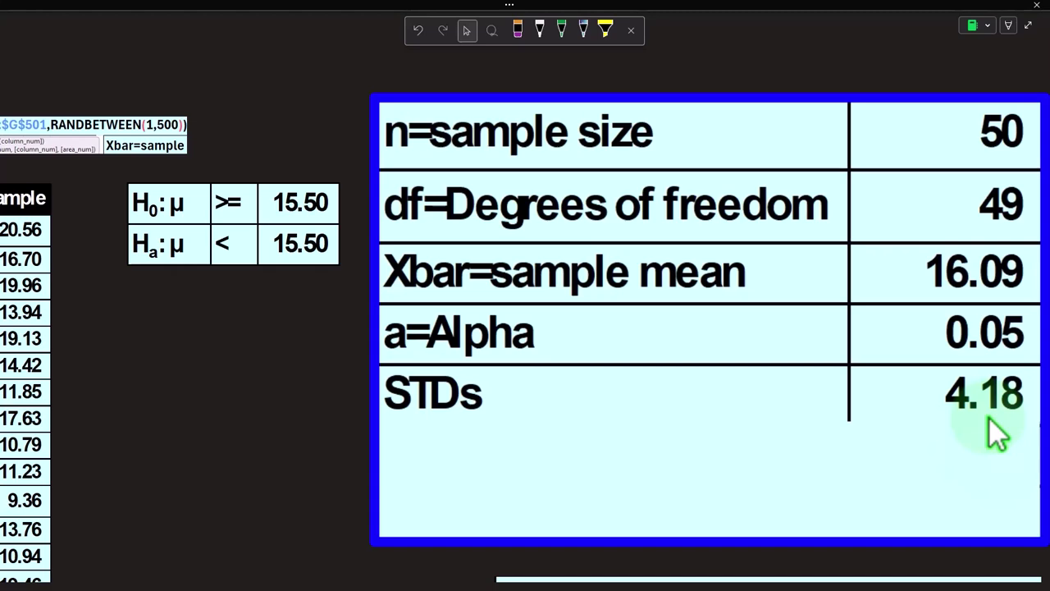
pyautogui.click(813, 577)
pyautogui.click(810, 577)
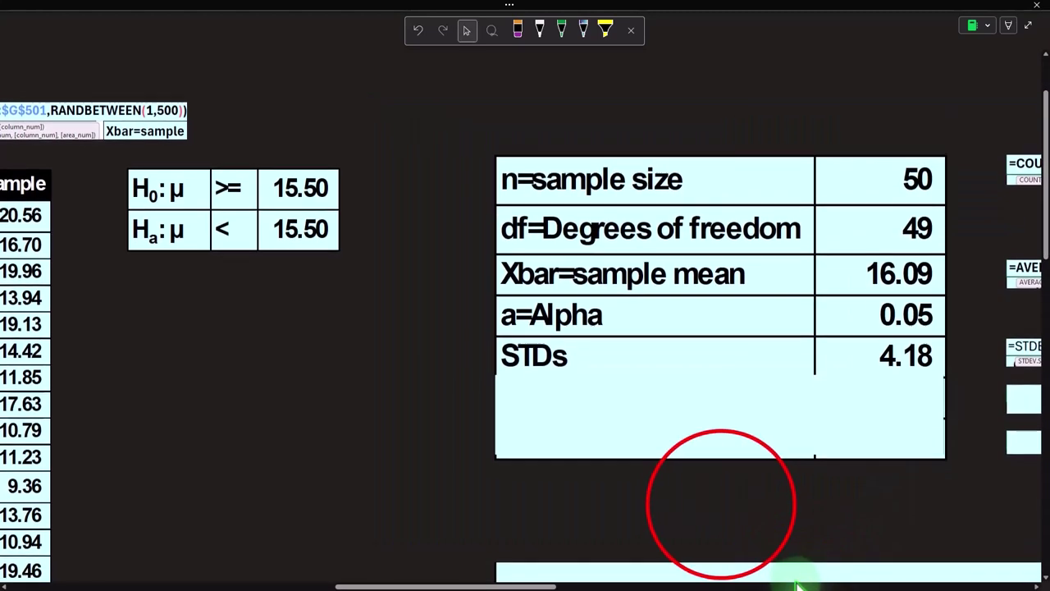
pyautogui.click(721, 503)
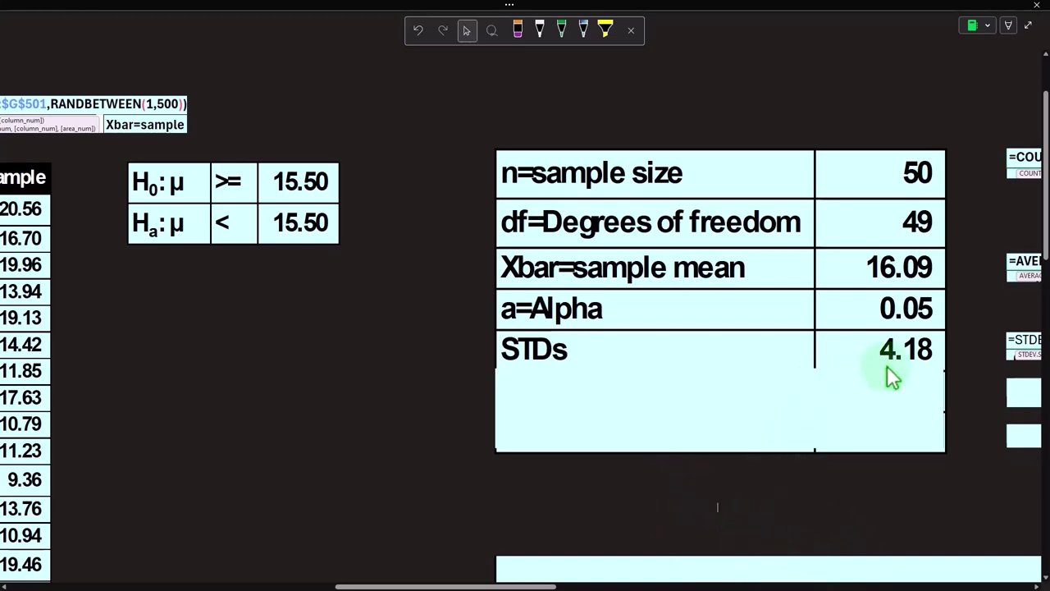
pyautogui.moveTo(472, 586); pyautogui.dragTo(932, 574)
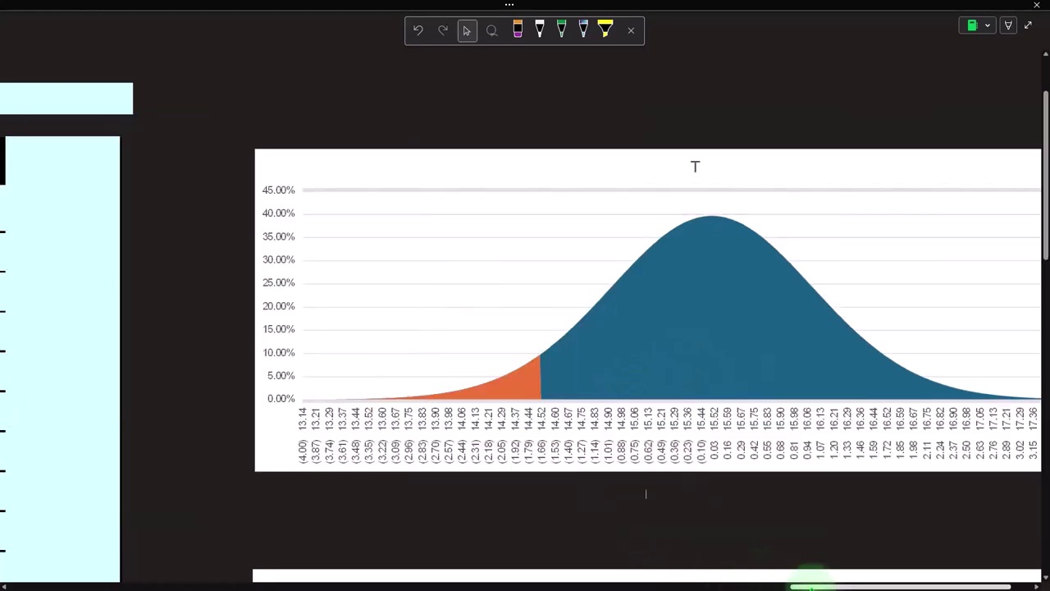
pyautogui.moveTo(809, 584); pyautogui.dragTo(402, 584)
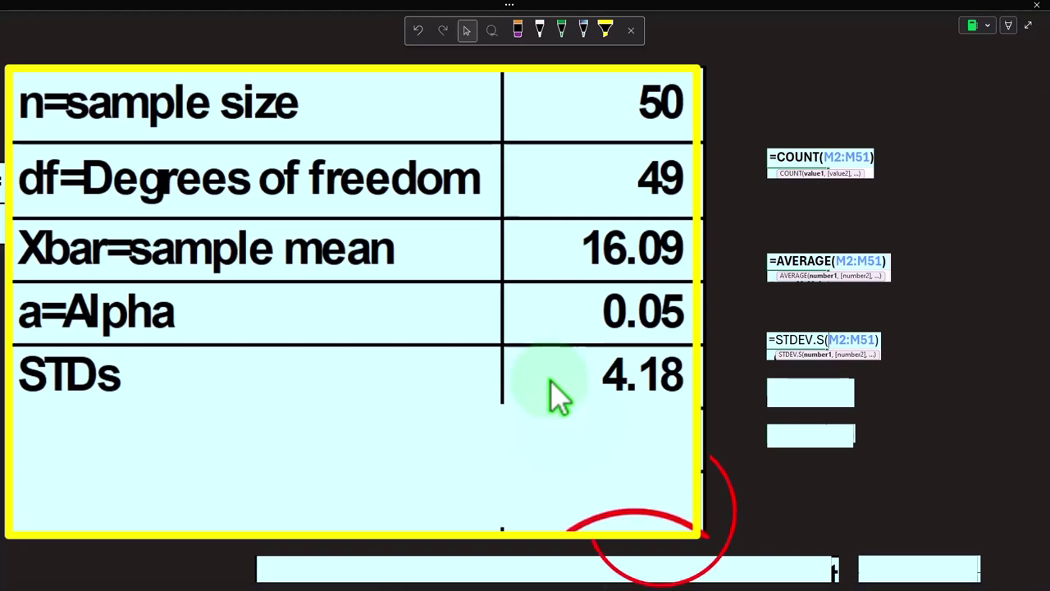
# Step: Shrink the cover over the sample statistics table further to expose the SE=Standard error row
pyautogui.moveTo(572, 585); pyautogui.dragTo(513, 586)
pyautogui.click(637, 443)
pyautogui.moveTo(708, 396); pyautogui.dragTo(705, 451)
# Step: Examine the standard error formula below the alternative hypothesis notes, and return to the sample statistics table
pyautogui.moveTo(532, 584); pyautogui.dragTo(150, 570)
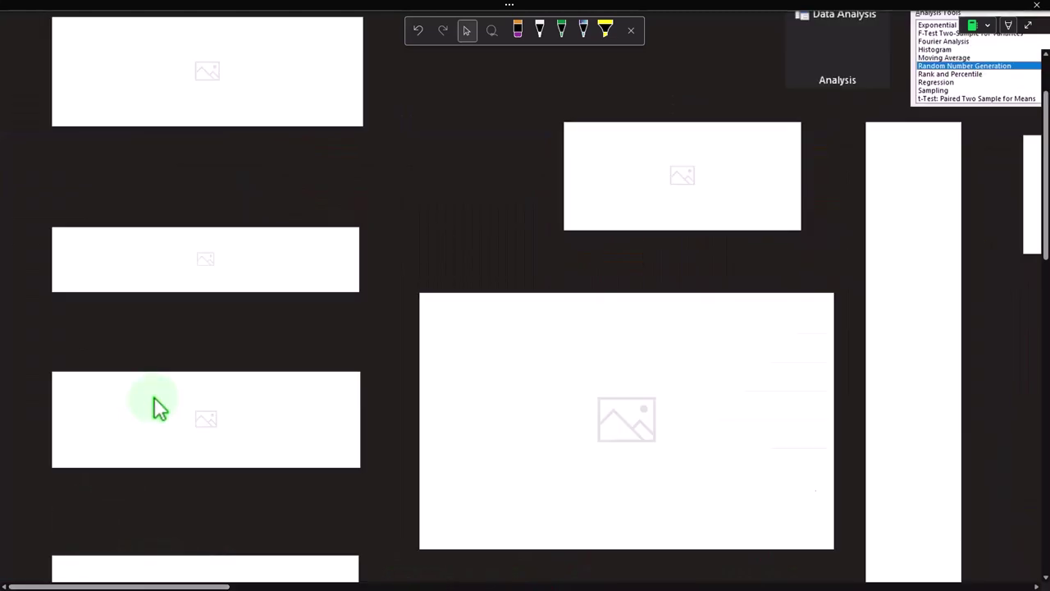
pyautogui.scroll(-7, 154, 397)
pyautogui.click(363, 350)
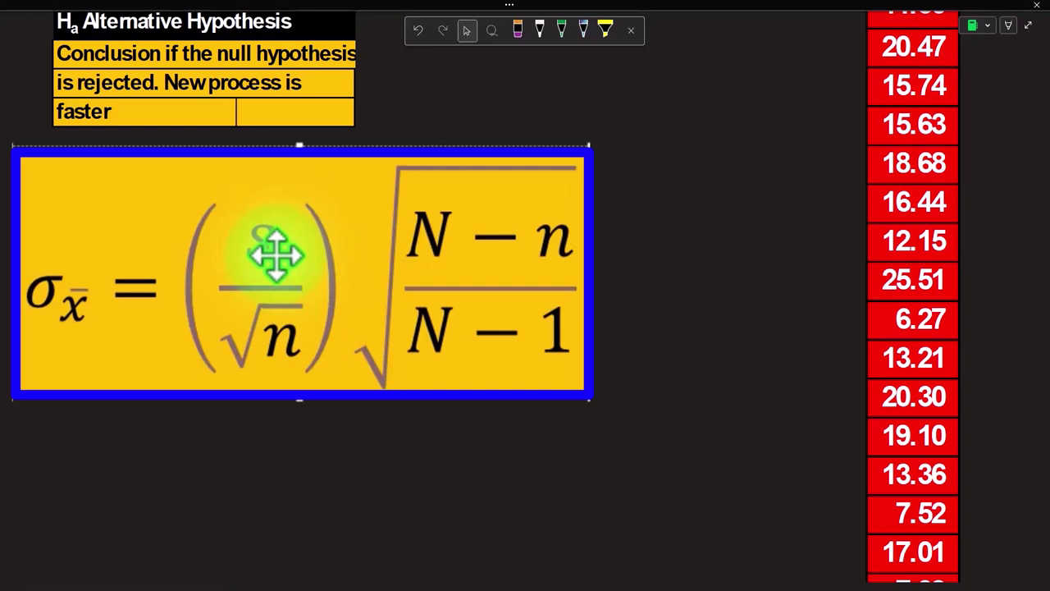
pyautogui.hotkey('ctrl', 'z')
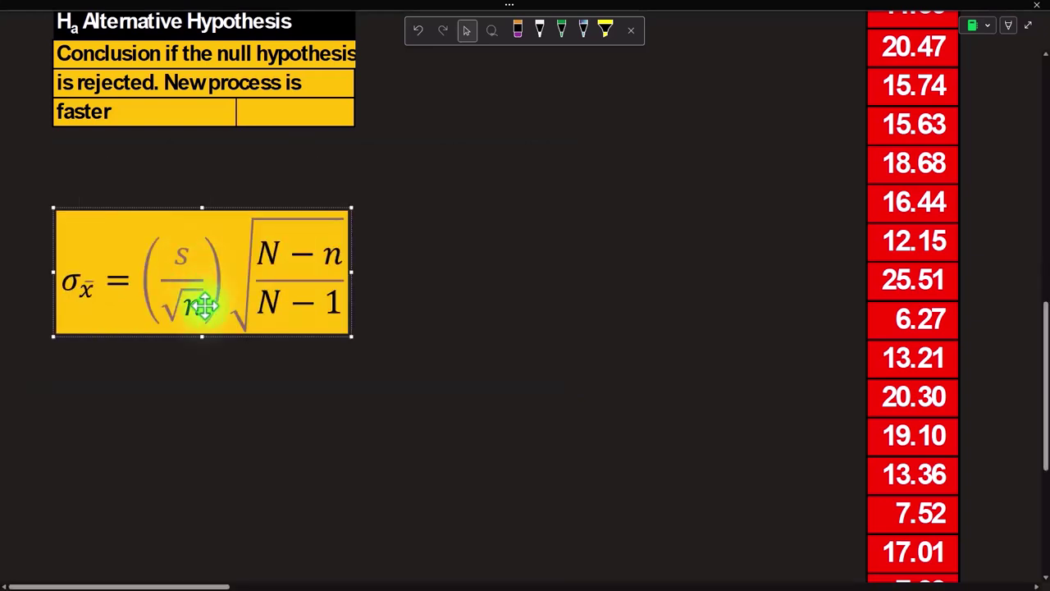
pyautogui.moveTo(185, 586); pyautogui.dragTo(672, 584)
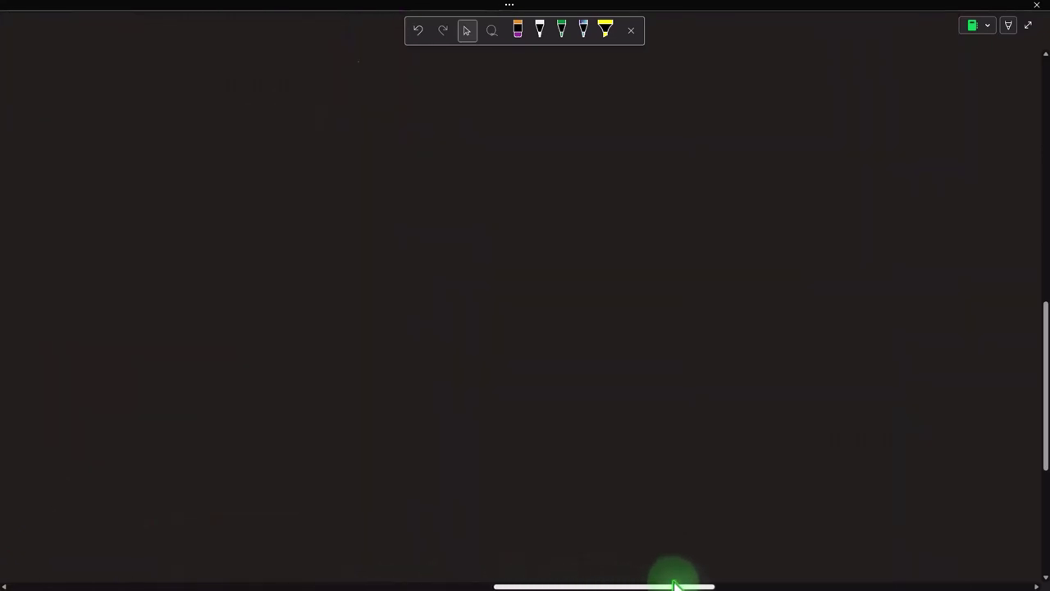
pyautogui.scroll(2, 648, 475)
pyautogui.moveTo(604, 585); pyautogui.dragTo(364, 586)
pyautogui.scroll(15, 421, 481)
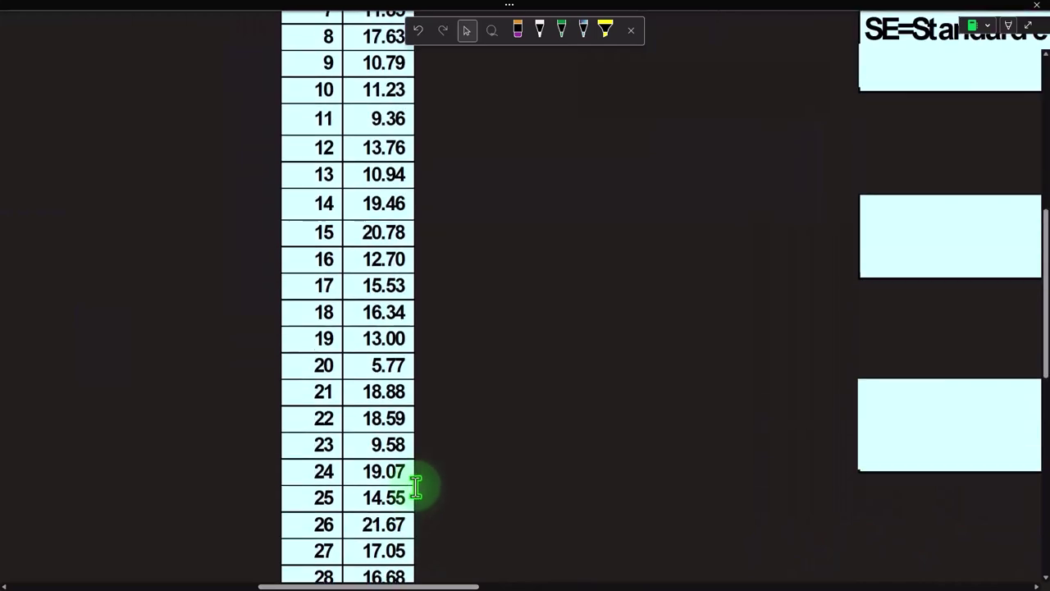
pyautogui.moveTo(441, 584); pyautogui.dragTo(611, 584)
pyautogui.scroll(-2, 680, 462)
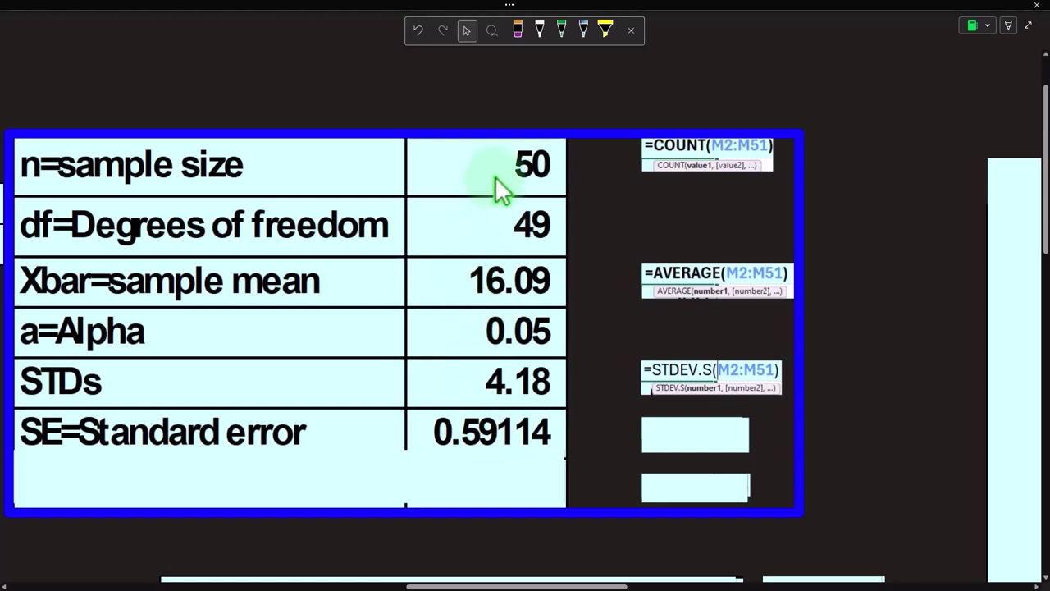
# Step: Delete the covers hiding the standard error formula and the t=test statistic row of the sample statistics table
pyautogui.click(685, 442)
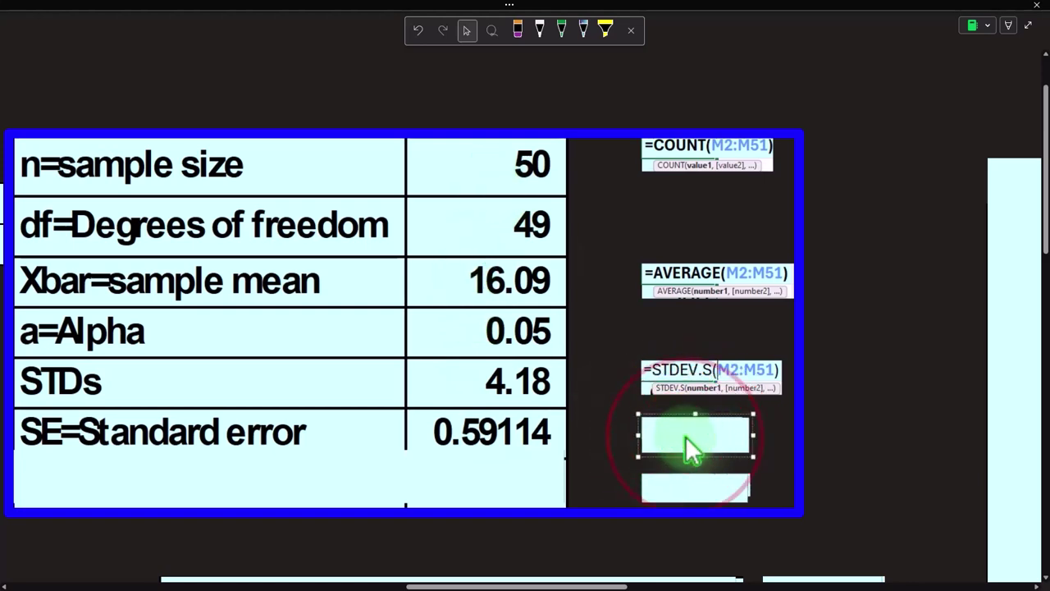
pyautogui.press('Delete')
pyautogui.click(471, 490)
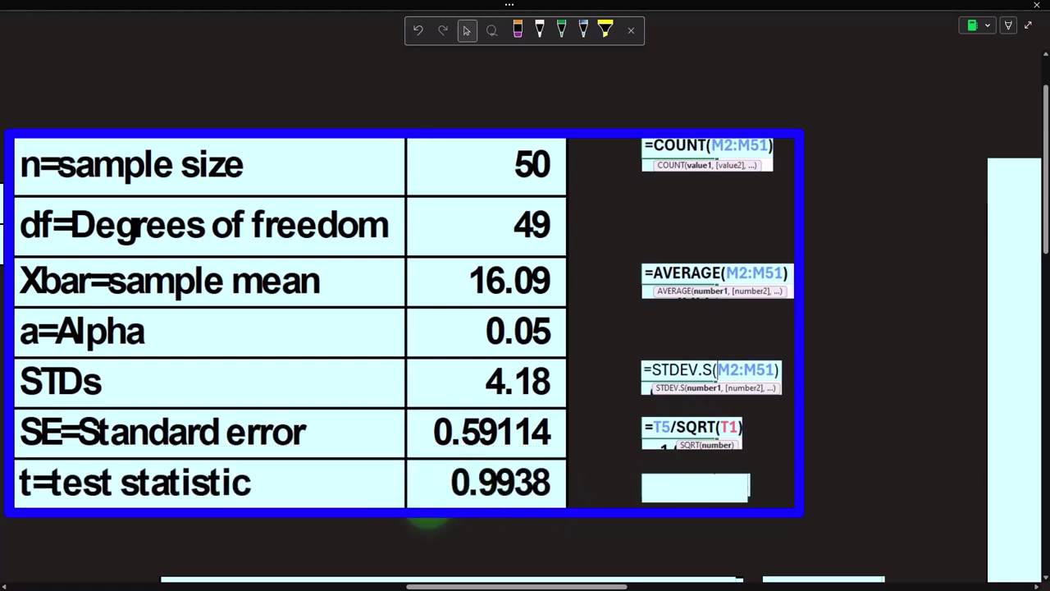
# Step: Compare the hypotheses, sample mean and test statistic with the horizontal axis values of the T distribution chart
pyautogui.click(520, 587)
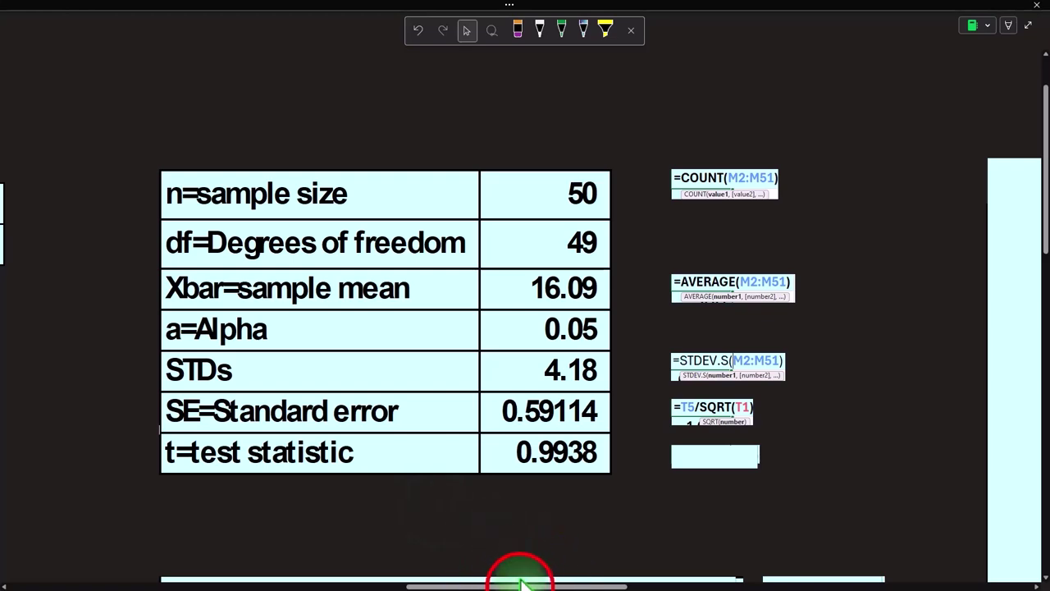
pyautogui.moveTo(519, 584); pyautogui.dragTo(447, 584)
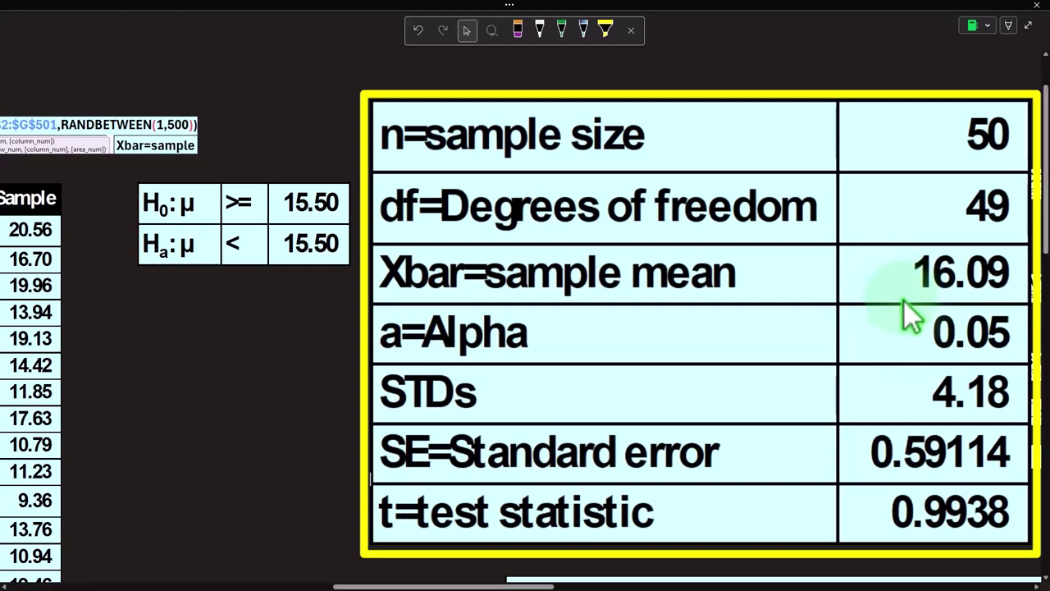
pyautogui.click(533, 586)
pyautogui.moveTo(531, 580); pyautogui.dragTo(999, 579)
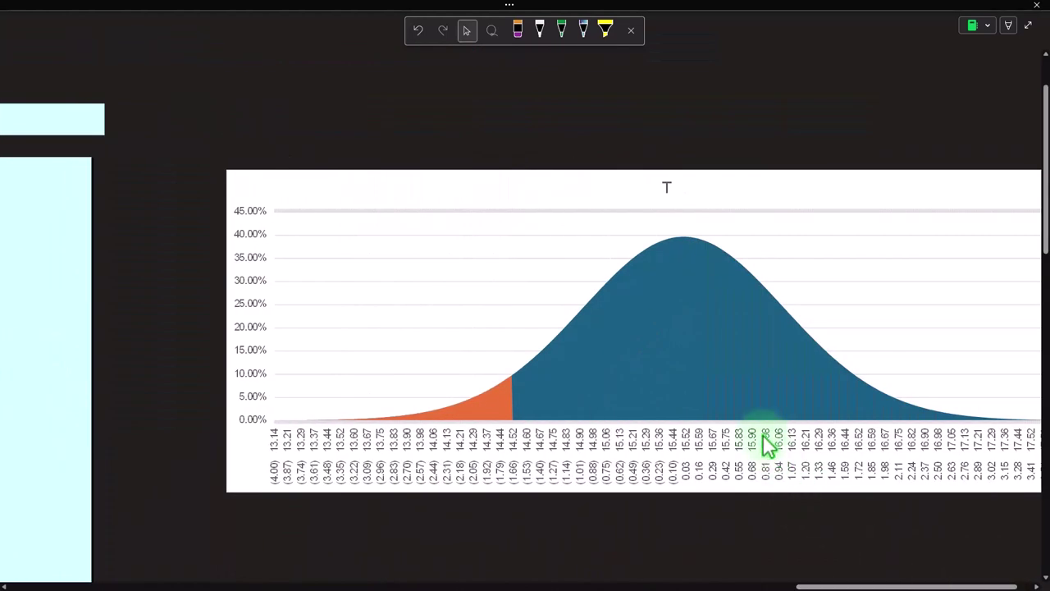
pyautogui.click(693, 423)
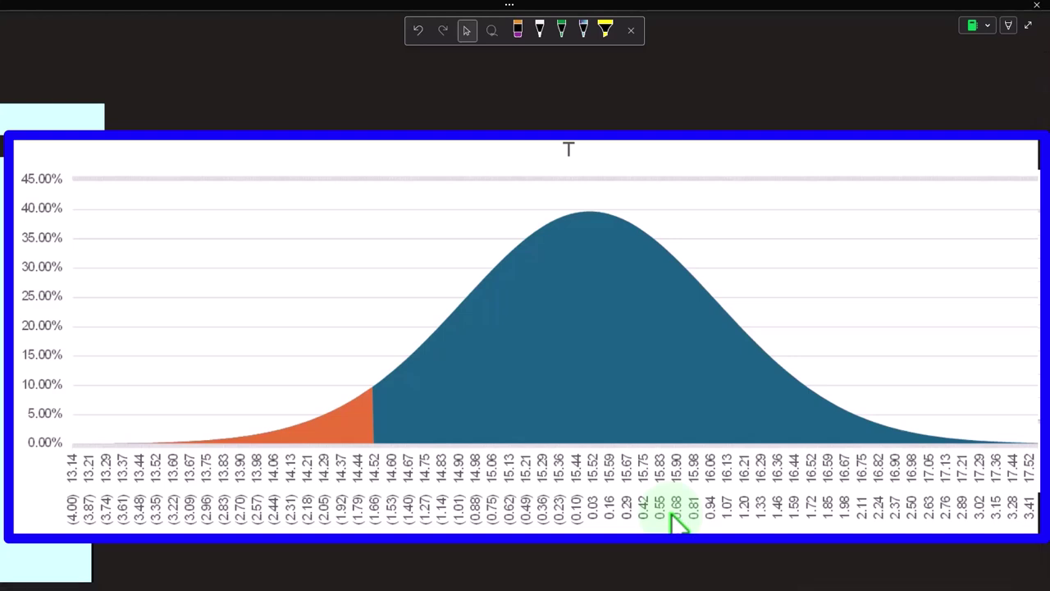
pyautogui.scroll(-2, 673, 521)
pyautogui.moveTo(809, 582); pyautogui.dragTo(422, 584)
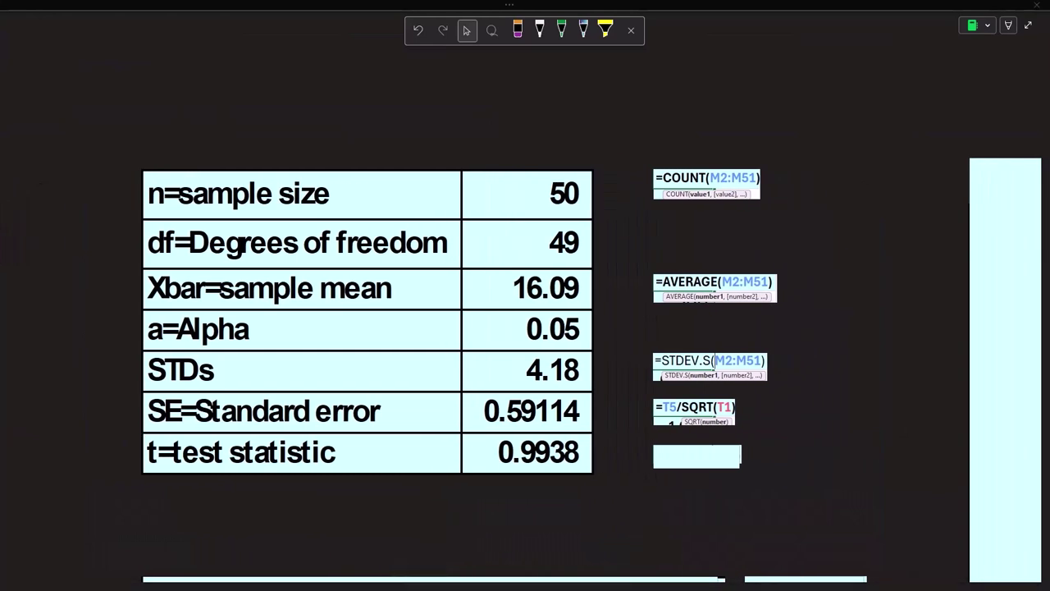
# Step: Switch to Calculator and subtract the hypothesized mean 15.5 from the sample mean 16.09
pyautogui.moveTo(917, 256); pyautogui.dragTo(772, 219)
pyautogui.click(761, 270)
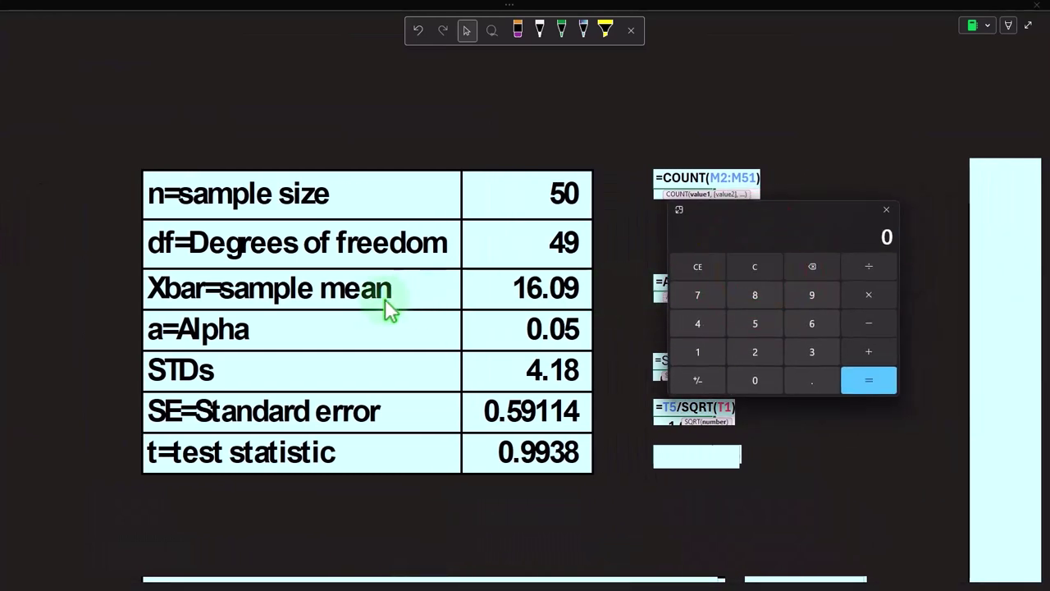
pyautogui.write('16.09')
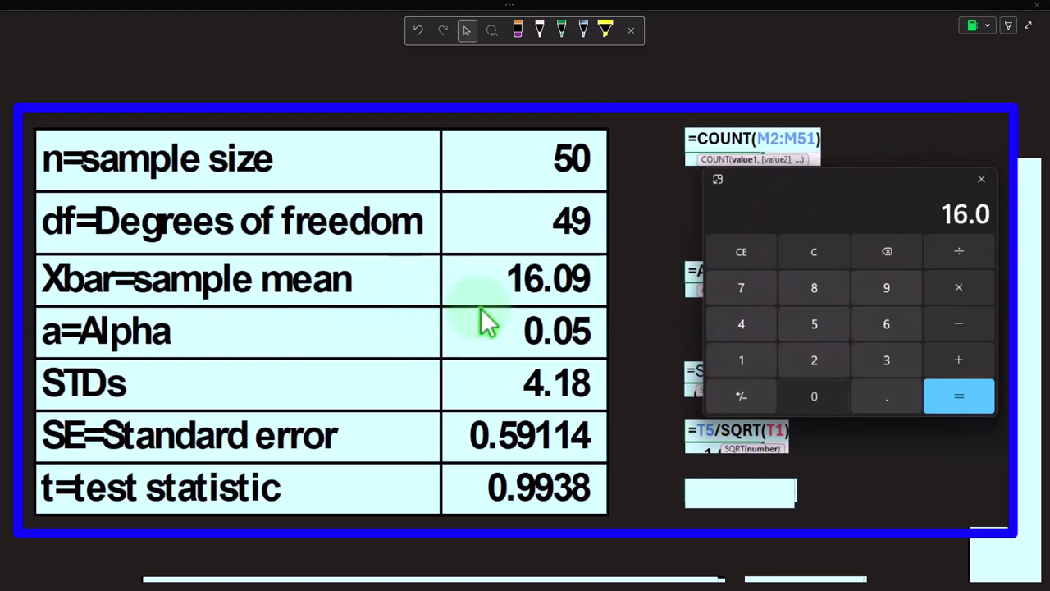
pyautogui.click(679, 528)
pyautogui.click(612, 584)
pyautogui.moveTo(623, 581); pyautogui.dragTo(543, 582)
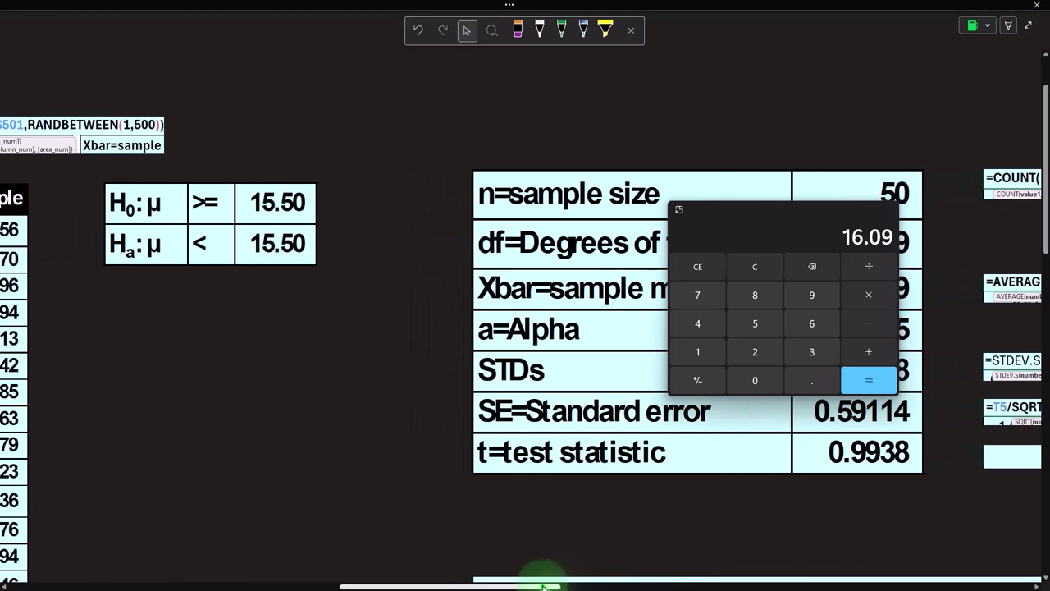
pyautogui.click(869, 324)
pyautogui.click(869, 326)
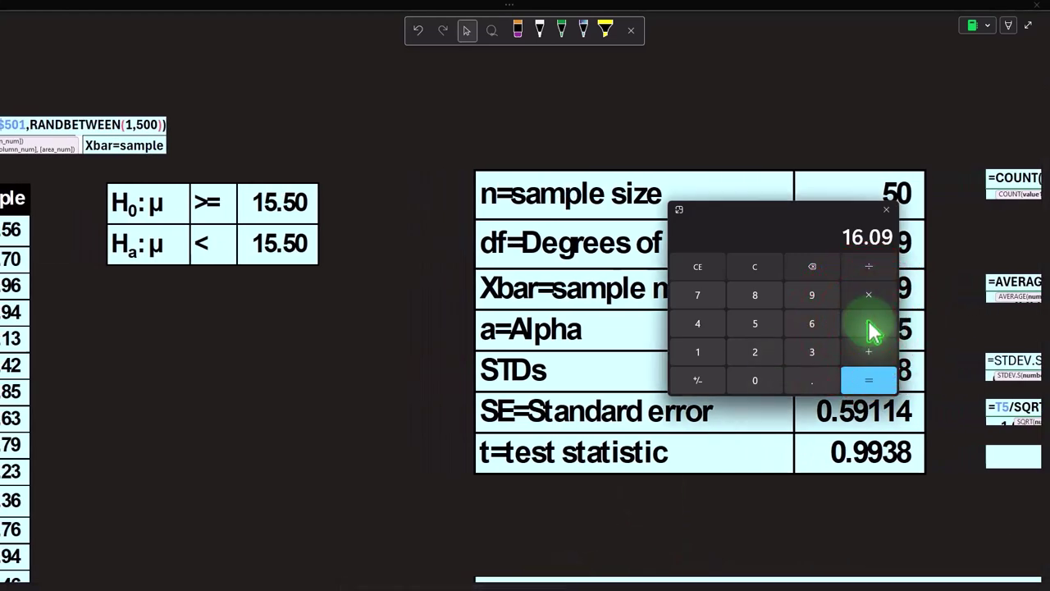
pyautogui.write('15.5')
pyautogui.press('Return')
# Step: Move Calculator off the sample statistics table and divide the difference by the standard error 0.59114
pyautogui.click(775, 211)
pyautogui.moveTo(777, 218); pyautogui.dragTo(297, 286)
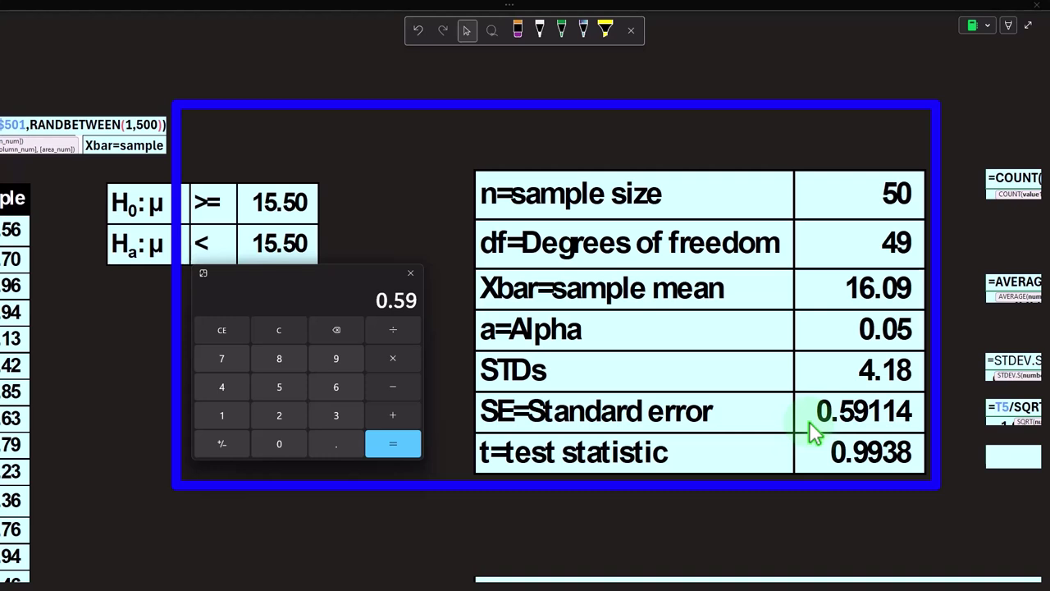
pyautogui.press('BackSpace')
pyautogui.press('BackSpace')
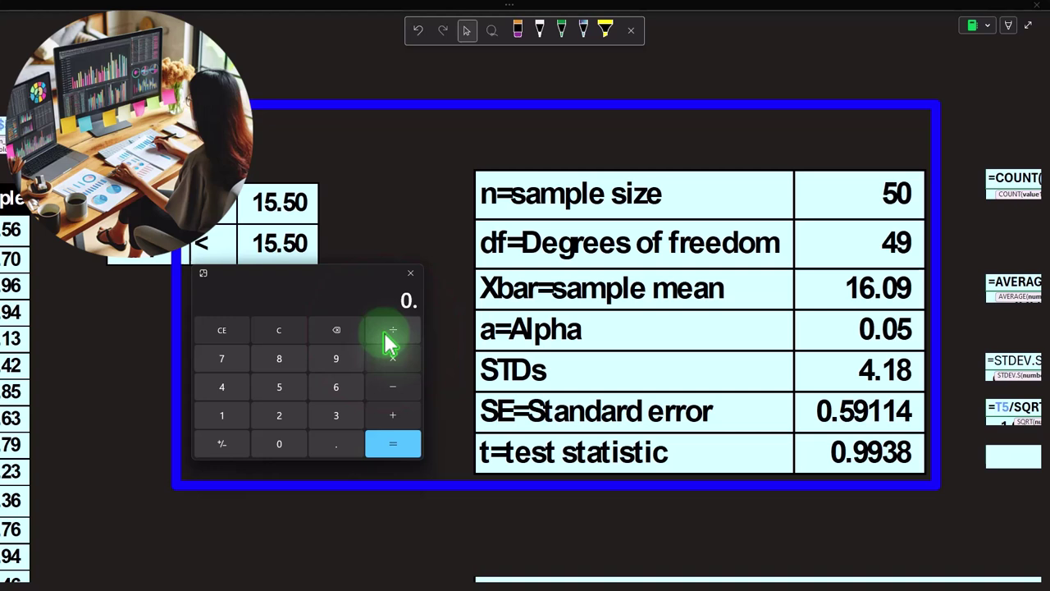
pyautogui.write('591174')
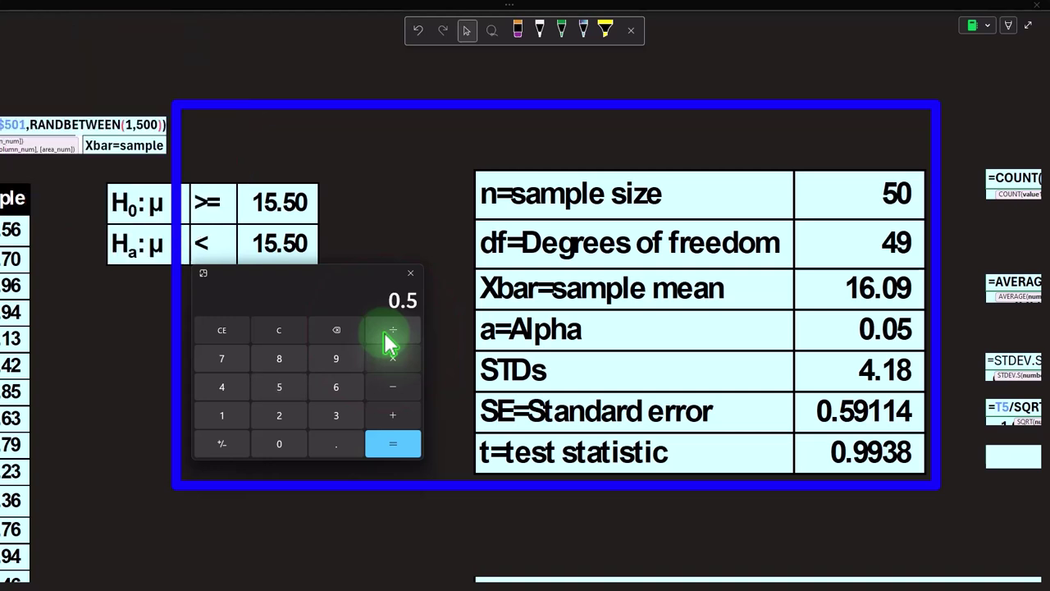
pyautogui.press('BackSpace')
pyautogui.press('BackSpace')
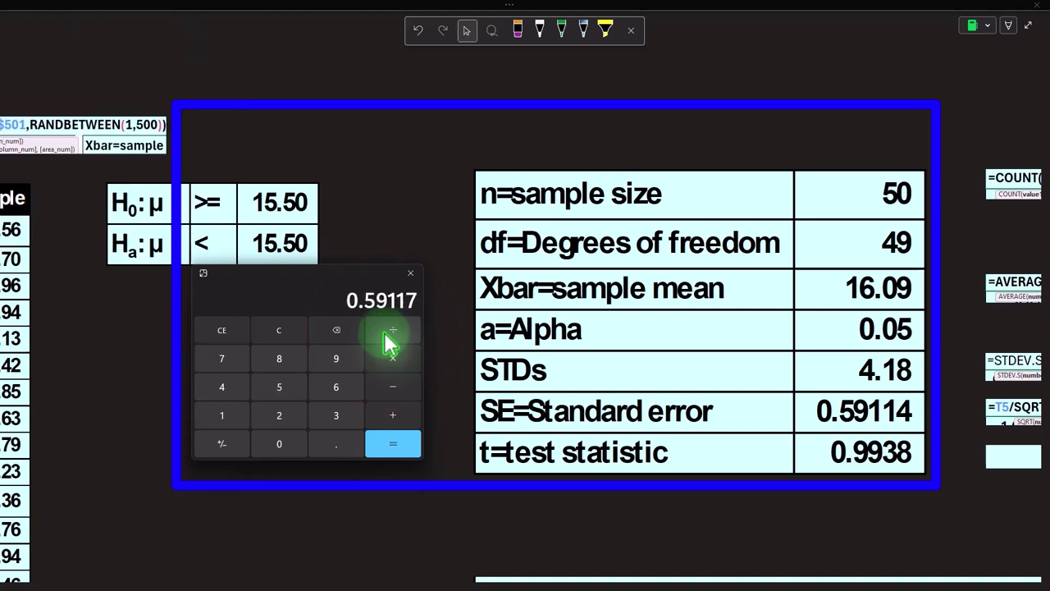
pyautogui.write('4')
pyautogui.press('Return')
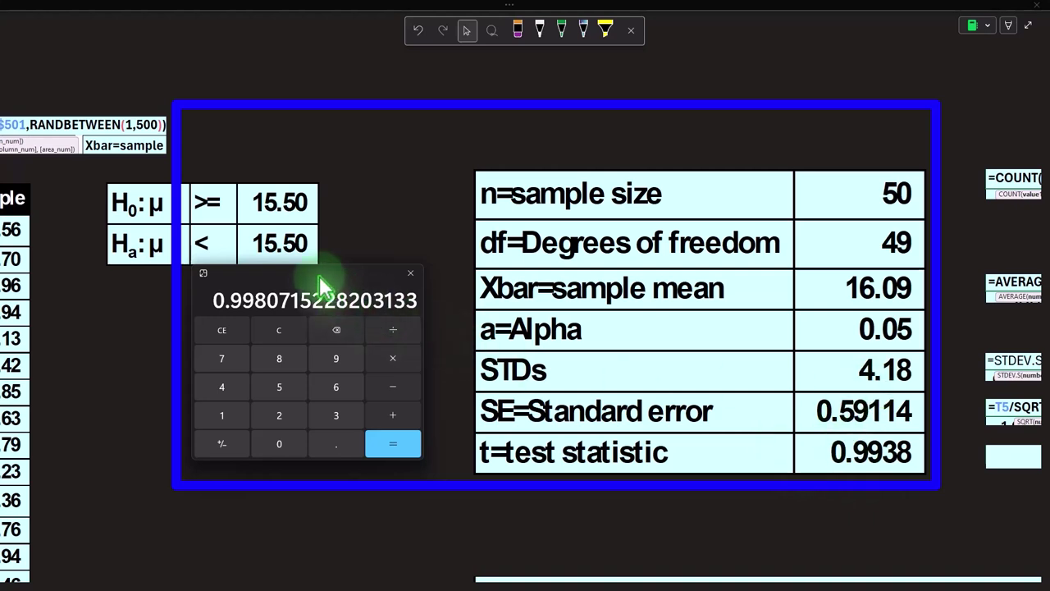
# Step: Clear the calculation, subtract 15.5 from 1609, and divide the result by 0.59114
pyautogui.click(290, 333)
pyautogui.click(283, 331)
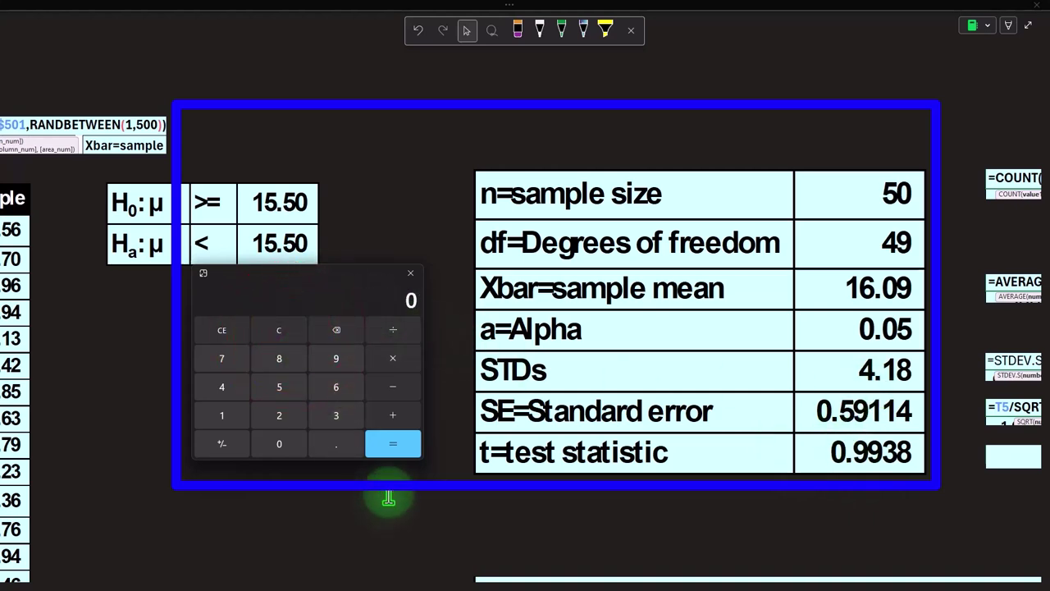
pyautogui.write('1609-15.5')
pyautogui.press('Return')
pyautogui.write('/0.5911')
pyautogui.press('Return')
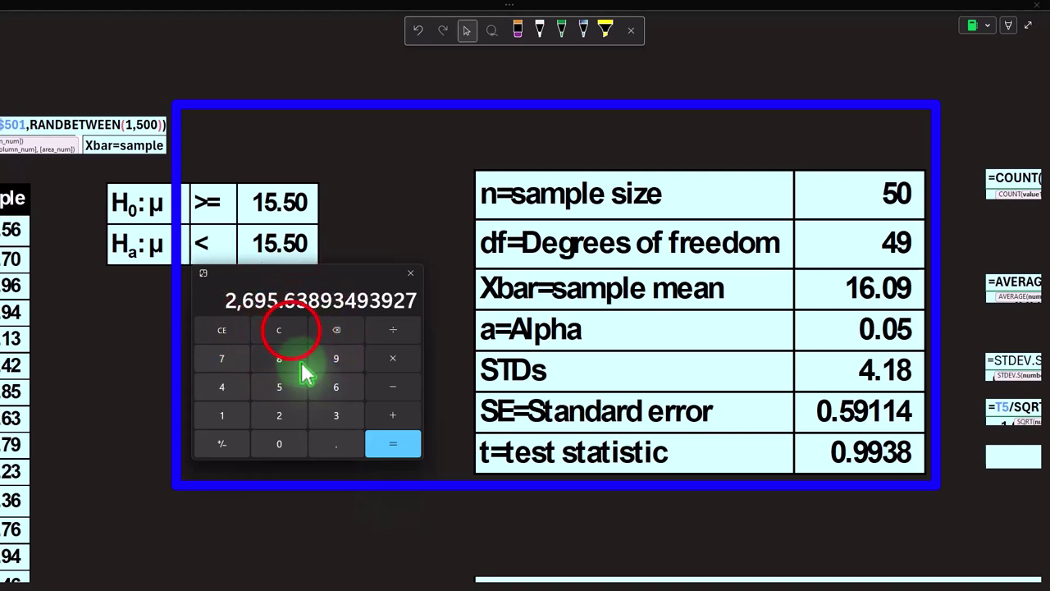
# Step: Clear the calculation, subtract 15.5 from 16.09, and divide the result by 0.59114
pyautogui.click(286, 332)
pyautogui.write('16.09')
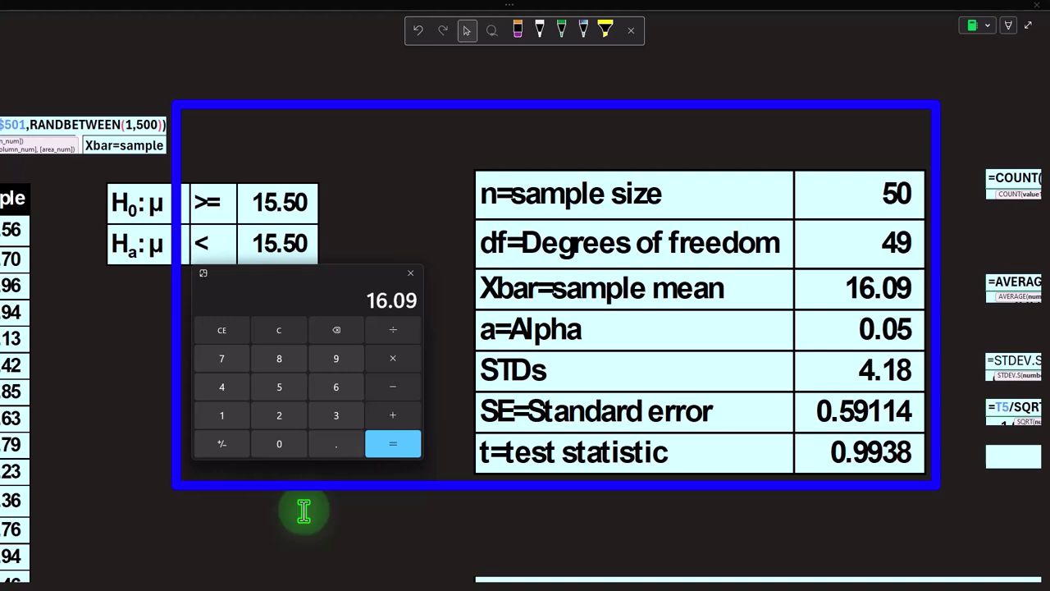
pyautogui.write('-15.5')
pyautogui.press('Return')
pyautogui.write('0.59114')
pyautogui.press('Return')
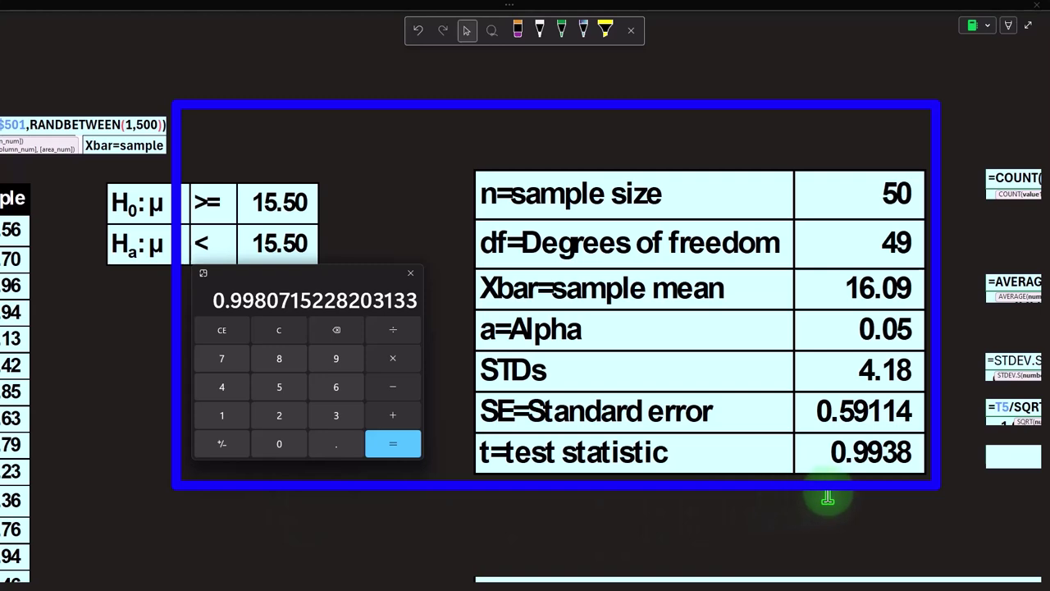
# Step: Move Calculator off the notes and delete the blank cover over the test statistic formula
pyautogui.moveTo(305, 279); pyautogui.dragTo(1049, 328)
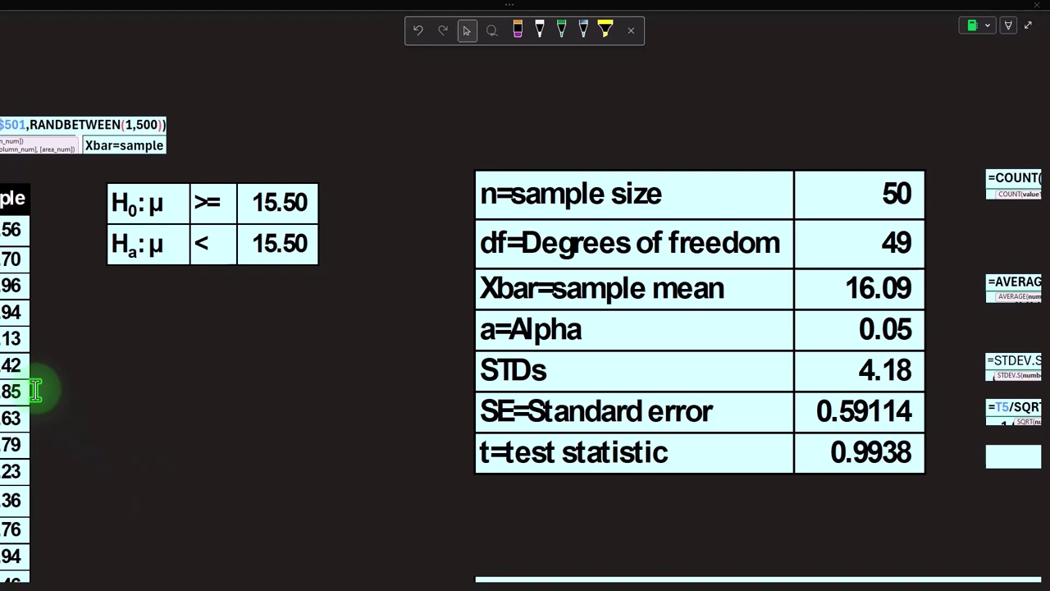
pyautogui.click(298, 428)
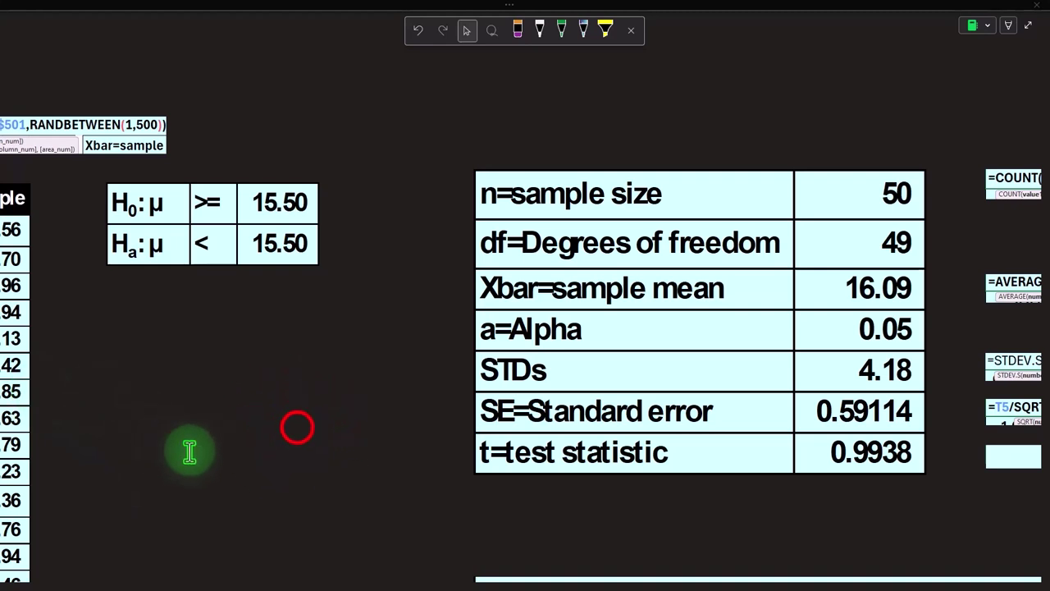
pyautogui.moveTo(410, 584); pyautogui.dragTo(501, 584)
pyautogui.click(693, 492)
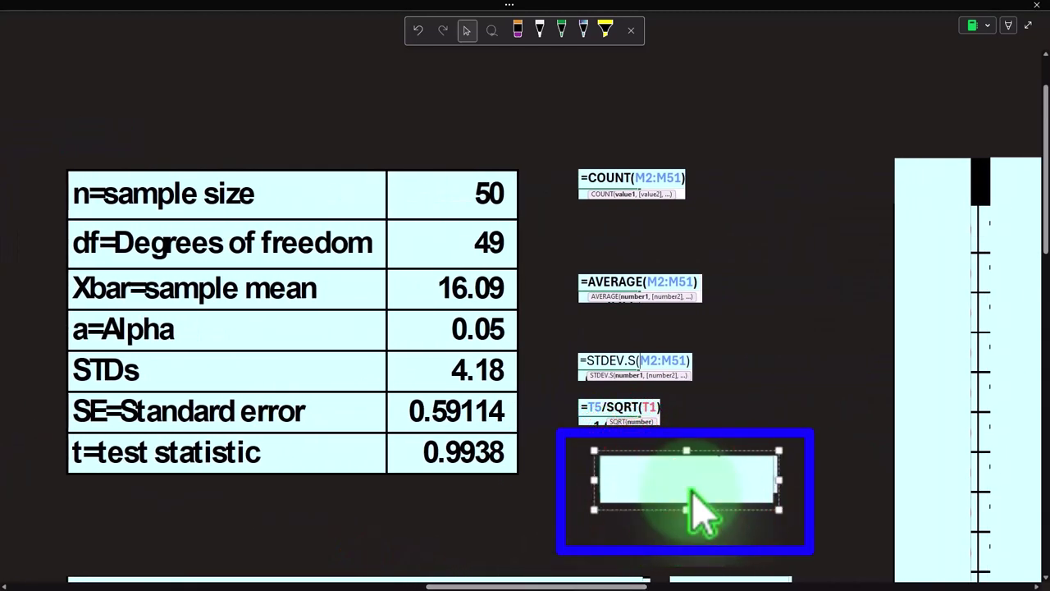
pyautogui.press('Delete')
# Step: Shrink the cover over the P-value table from above to reveal the P-value - t row
pyautogui.scroll(-3, 624, 464)
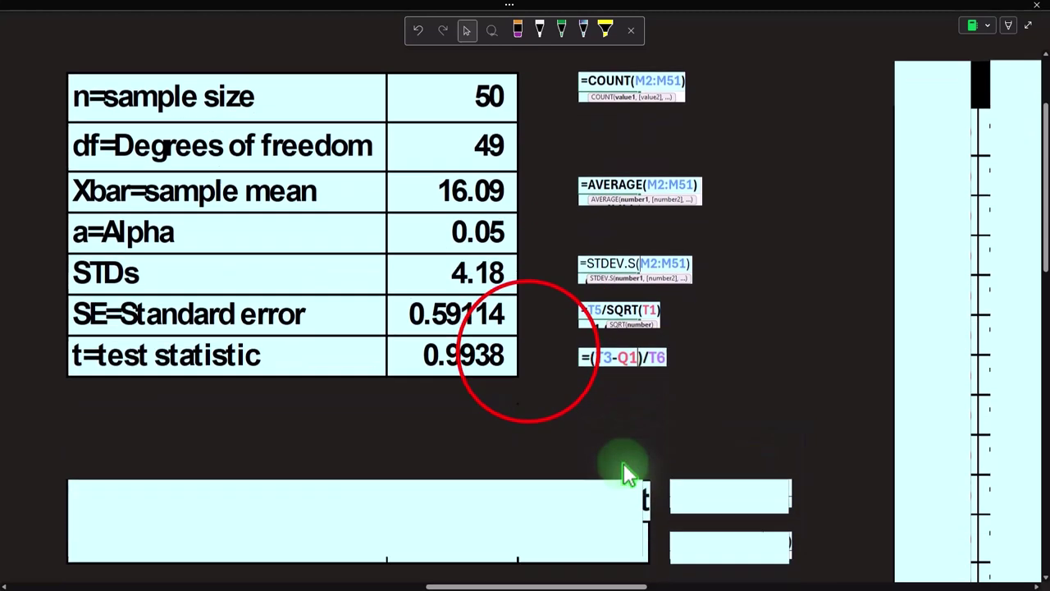
pyautogui.click(528, 351)
pyautogui.moveTo(358, 310); pyautogui.dragTo(355, 339)
pyautogui.click(528, 337)
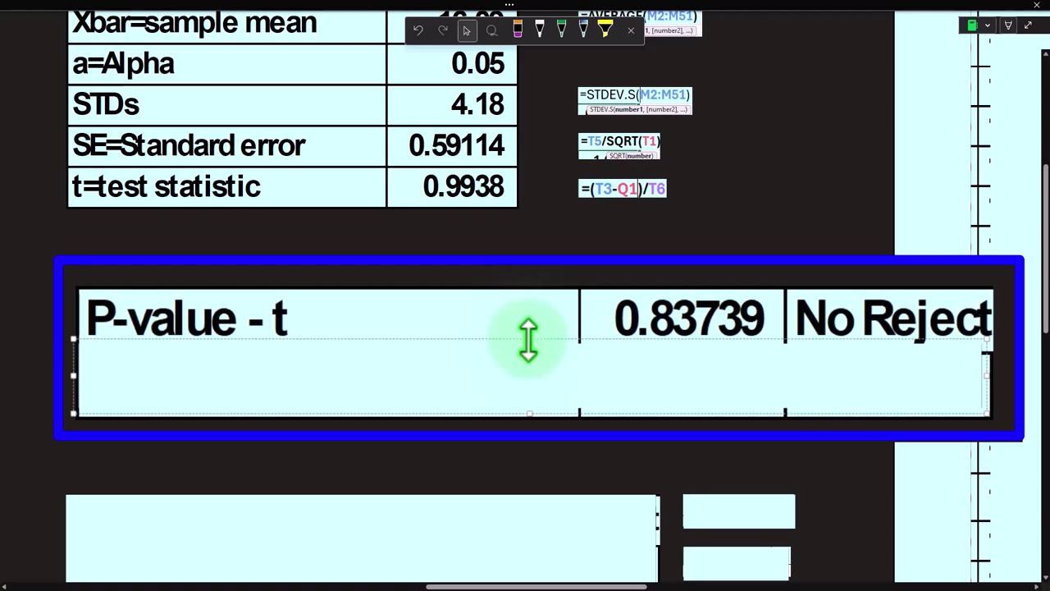
pyautogui.click(516, 488)
# Step: Examine the T distribution chart's lower-tail rejection region relative to the test statistic
pyautogui.moveTo(492, 586); pyautogui.dragTo(884, 586)
pyautogui.scroll(3, 770, 480)
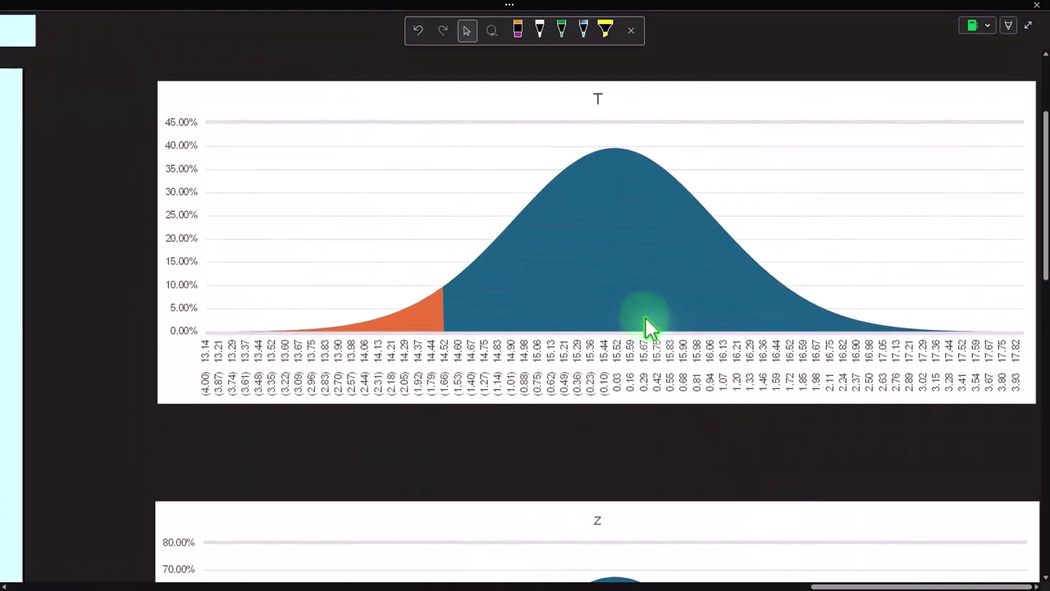
pyautogui.click(578, 343)
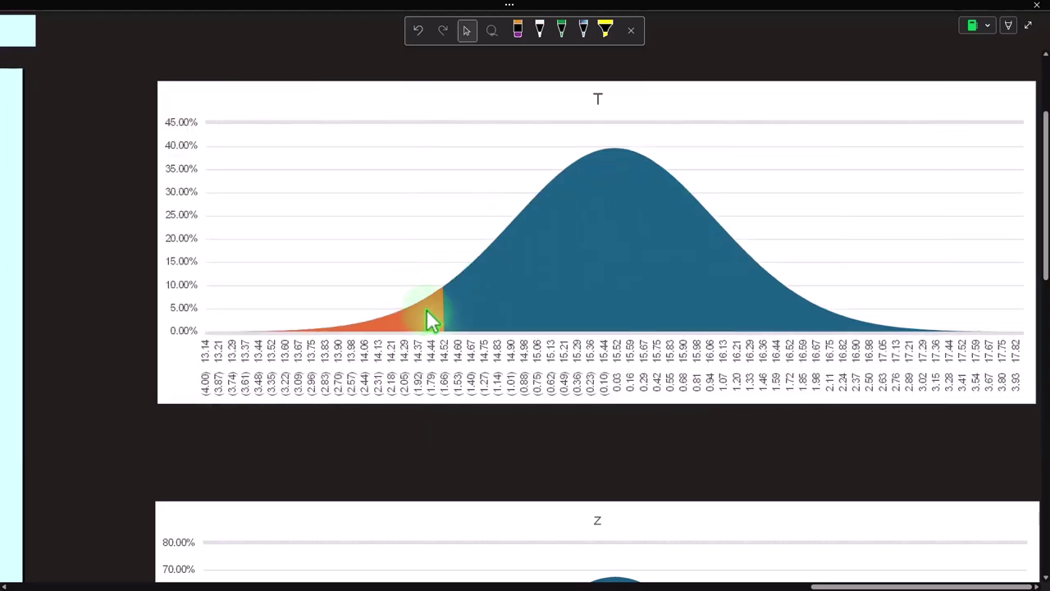
pyautogui.click(511, 429)
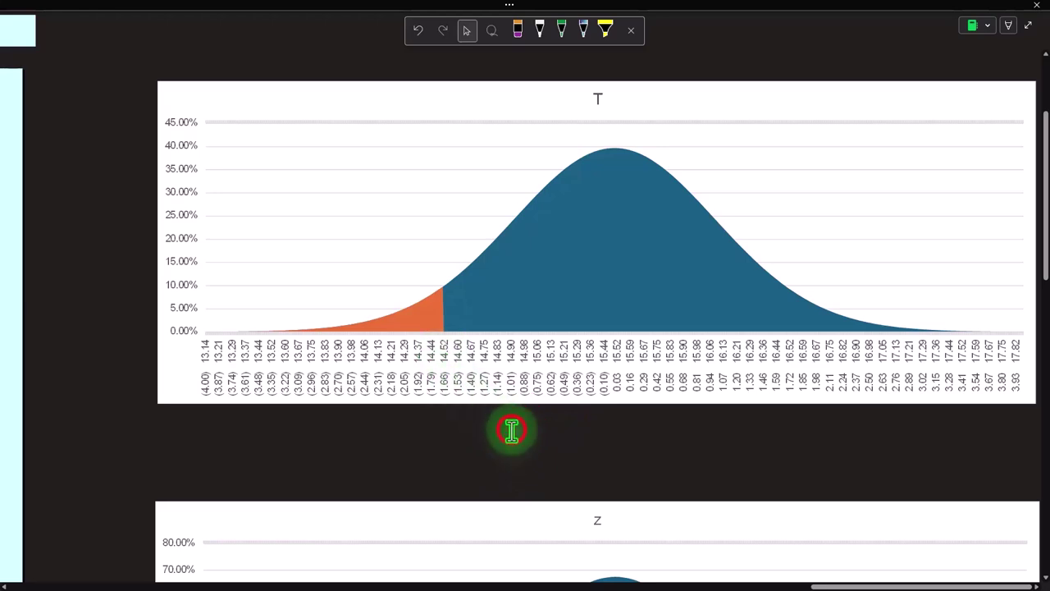
# Step: Uncover the T.DIST formula beside P-value - t and trace its arguments to the sample statistics table
pyautogui.moveTo(839, 584); pyautogui.dragTo(435, 562)
pyautogui.scroll(-2, 452, 467)
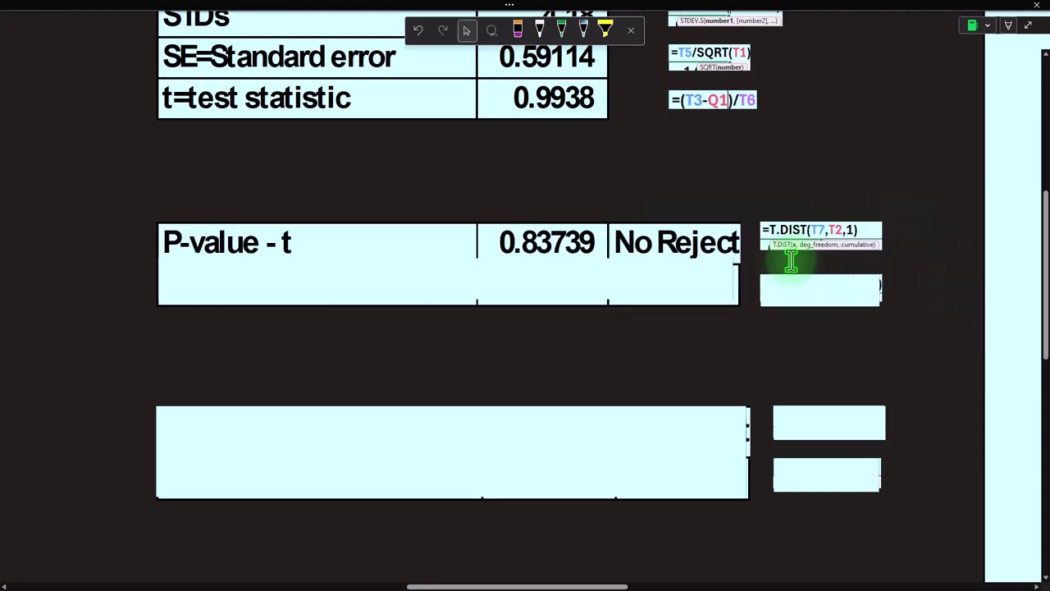
pyautogui.scroll(3, 790, 262)
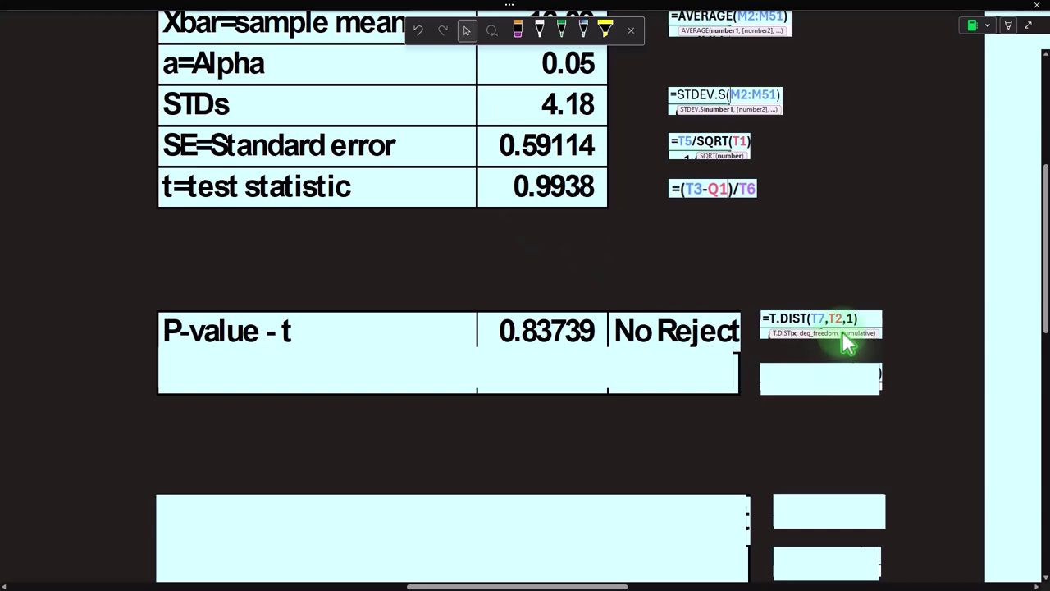
pyautogui.scroll(1, 832, 358)
pyautogui.scroll(5, 833, 358)
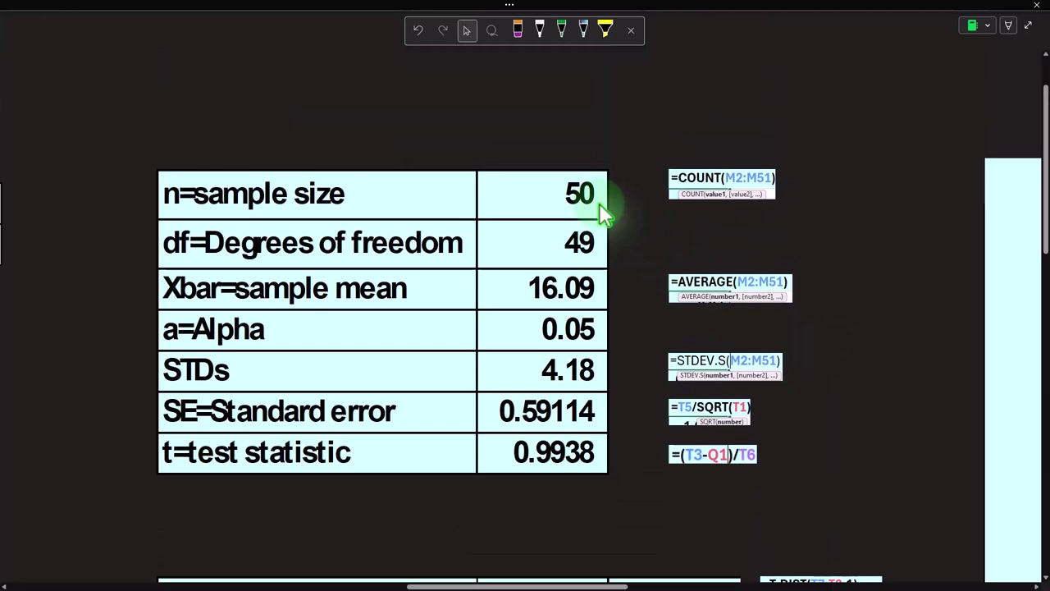
pyautogui.scroll(-3, 614, 251)
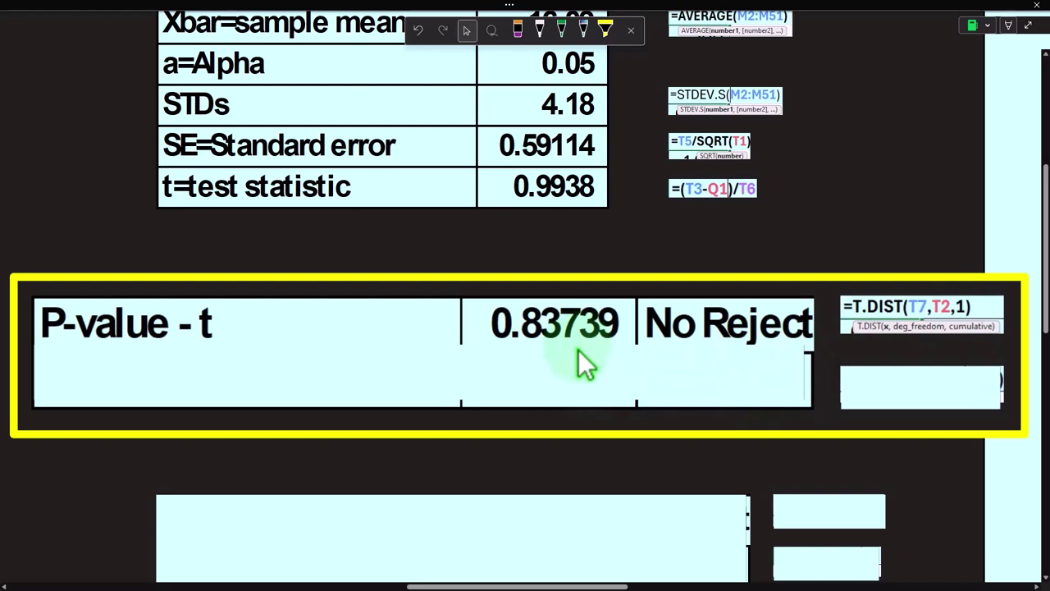
# Step: Remove the covers over the P-value - z row and its NORM.S.DIST formula
pyautogui.scroll(2, 565, 353)
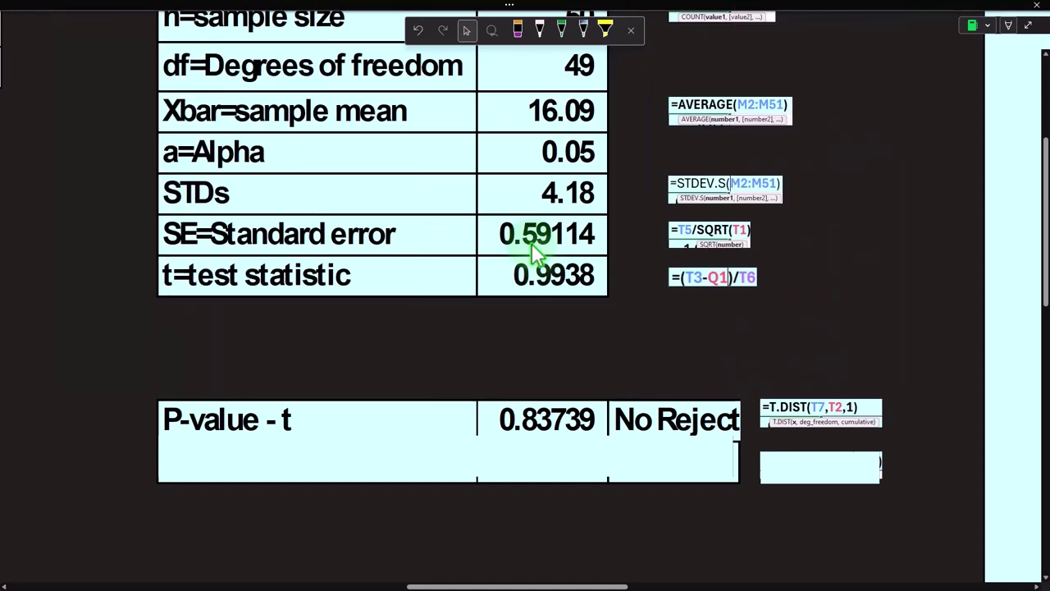
pyautogui.click(490, 459)
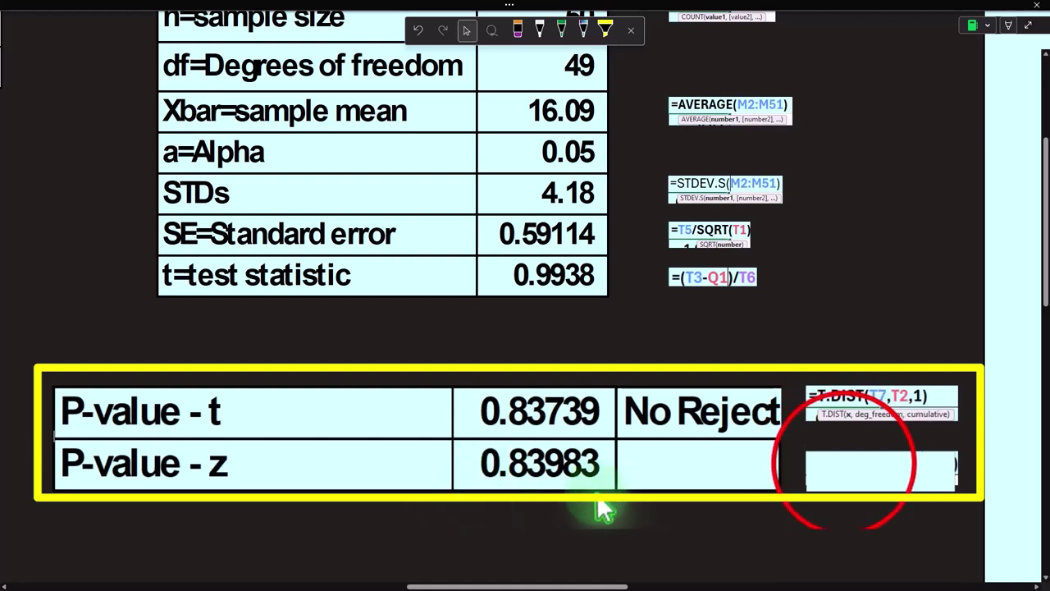
pyautogui.click(848, 466)
pyautogui.press('Delete')
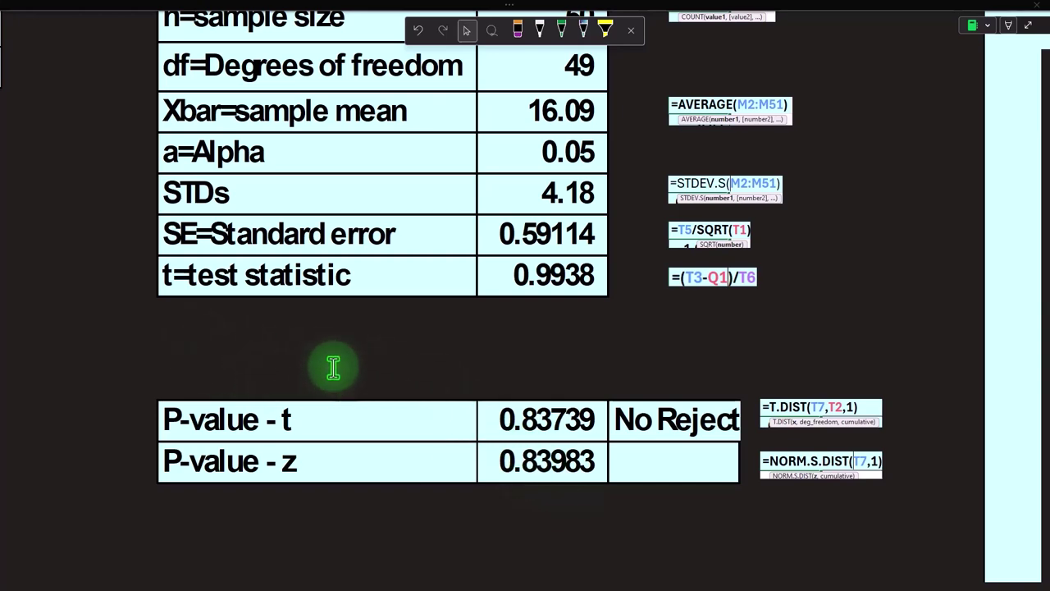
# Step: Shrink the cover to reveal the Critical value - t row and locate that value on the T distribution chart
pyautogui.scroll(-3, 335, 363)
pyautogui.click(399, 395)
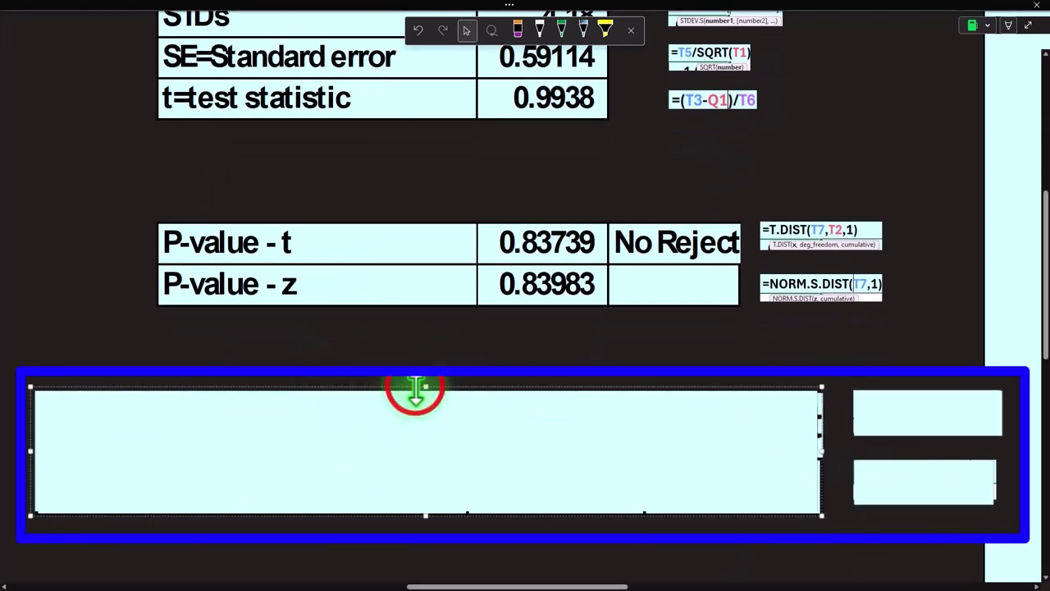
pyautogui.moveTo(414, 386); pyautogui.dragTo(418, 443)
pyautogui.moveTo(512, 580); pyautogui.dragTo(869, 554)
pyautogui.scroll(8, 825, 483)
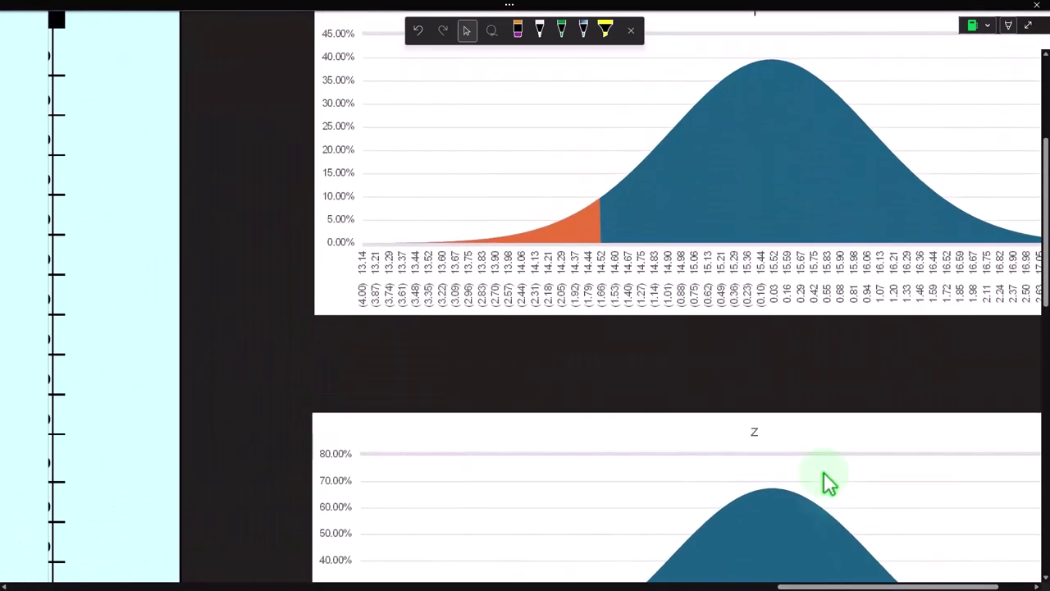
pyautogui.scroll(-3, 825, 457)
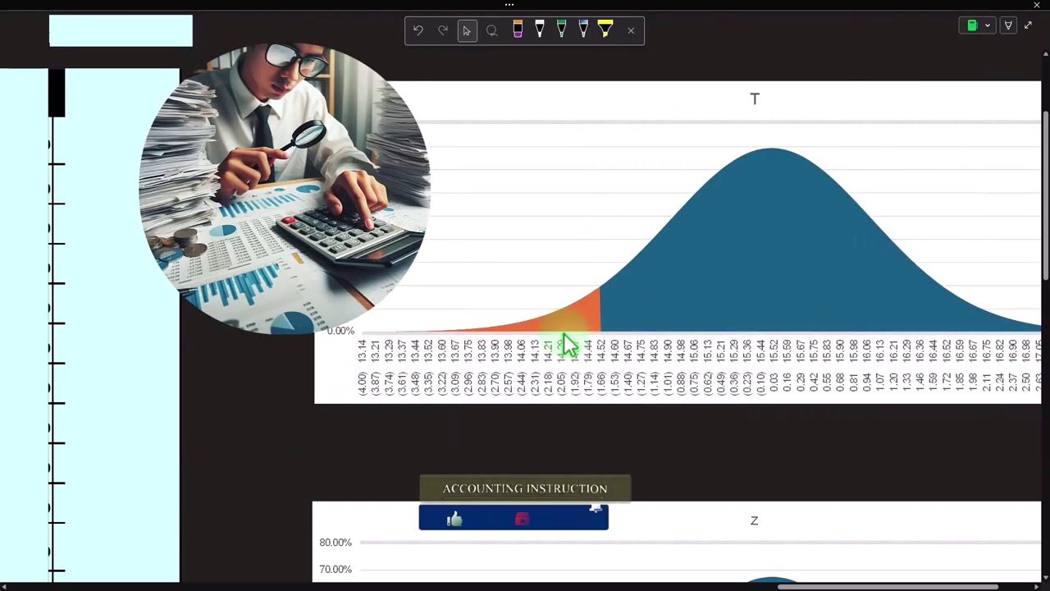
# Step: Remove the cover over the T.INV formula beside the Critical value - t row
pyautogui.moveTo(790, 586); pyautogui.dragTo(478, 586)
pyautogui.scroll(-2, 323, 399)
pyautogui.scroll(-2, 746, 335)
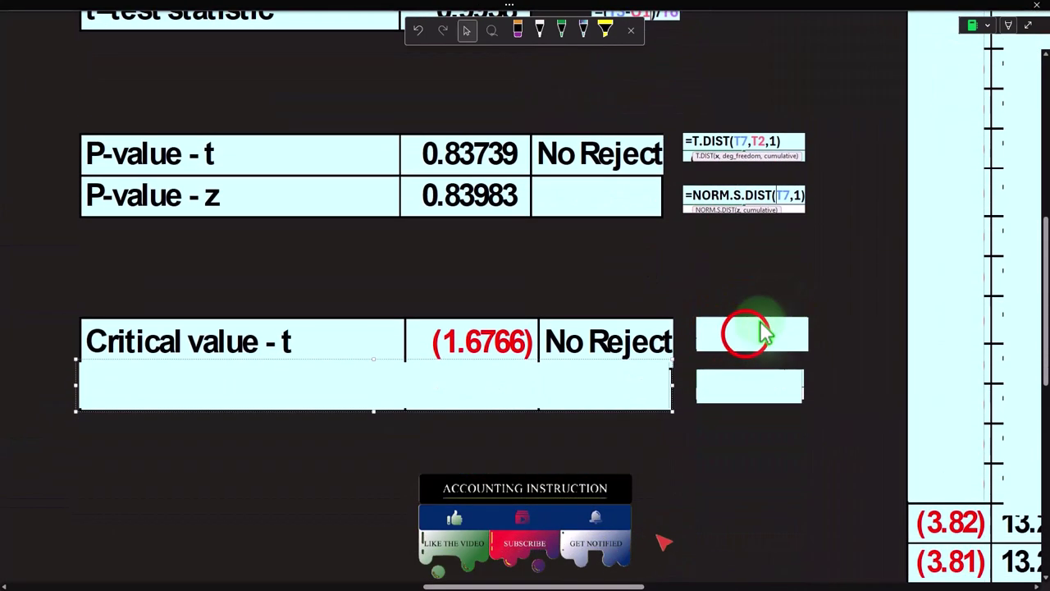
pyautogui.click(748, 337)
pyautogui.click(899, 324)
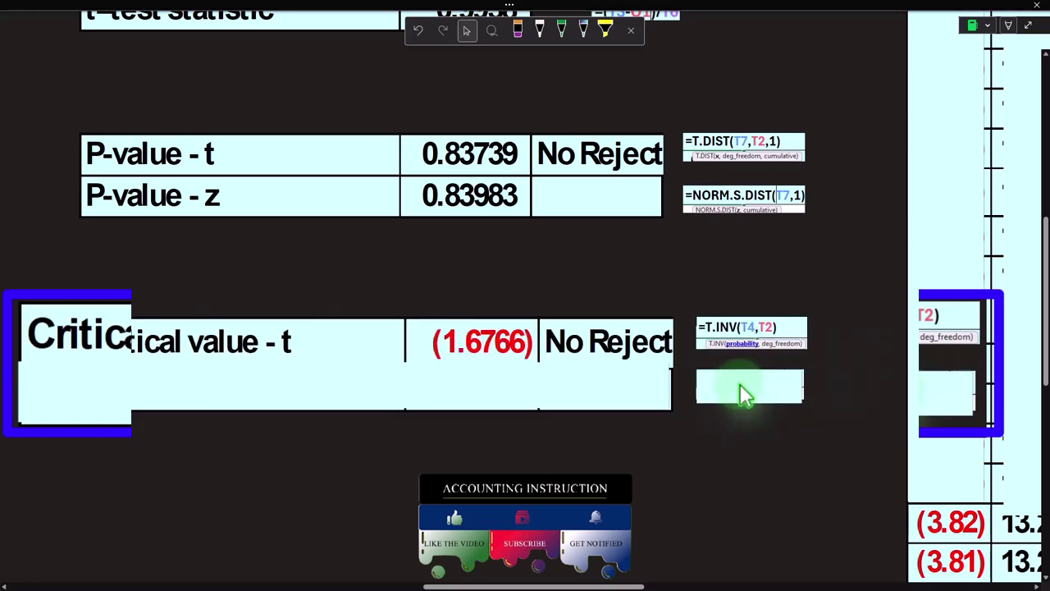
# Step: Trace the T.INV arguments to alpha and degrees of freedom, and check the critical value on the T chart
pyautogui.scroll(3, 566, 399)
pyautogui.scroll(2, 528, 375)
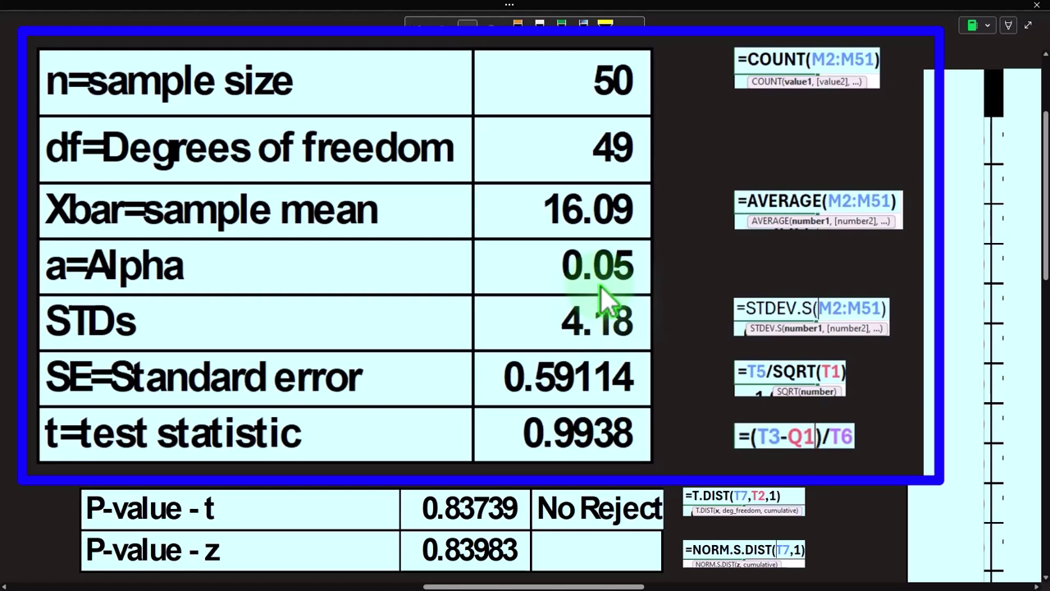
pyautogui.scroll(-4, 498, 265)
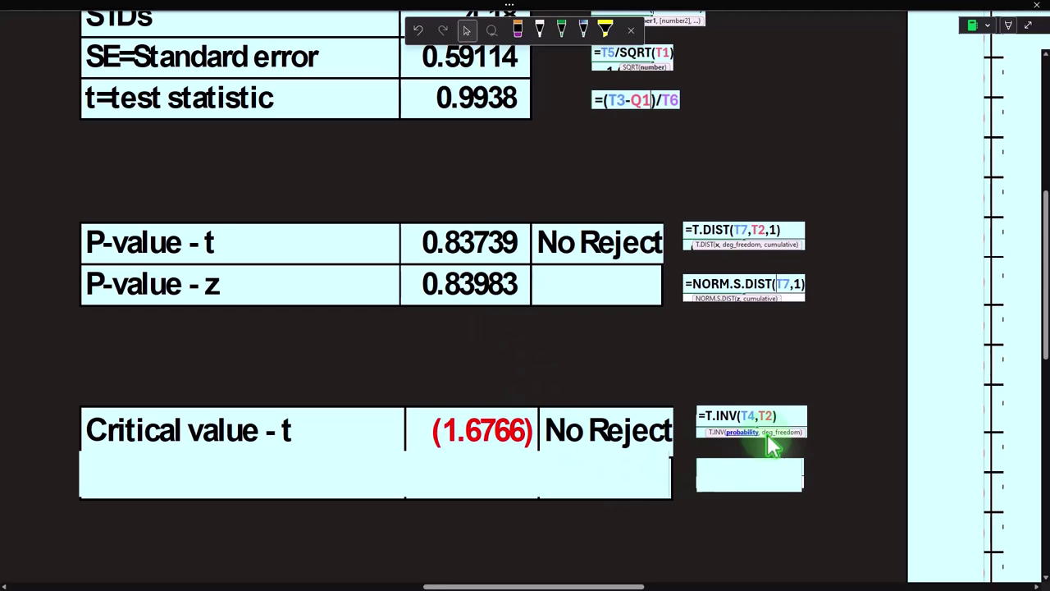
pyautogui.scroll(4, 771, 444)
pyautogui.scroll(-1, 528, 270)
pyautogui.scroll(-5, 525, 267)
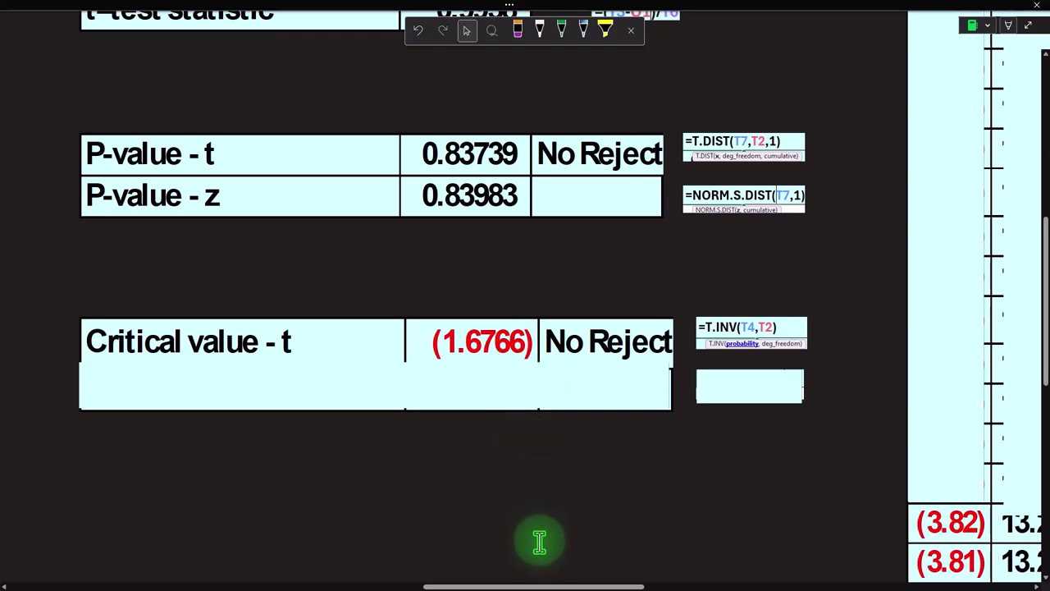
pyautogui.moveTo(539, 586); pyautogui.dragTo(933, 569)
pyautogui.scroll(5, 837, 513)
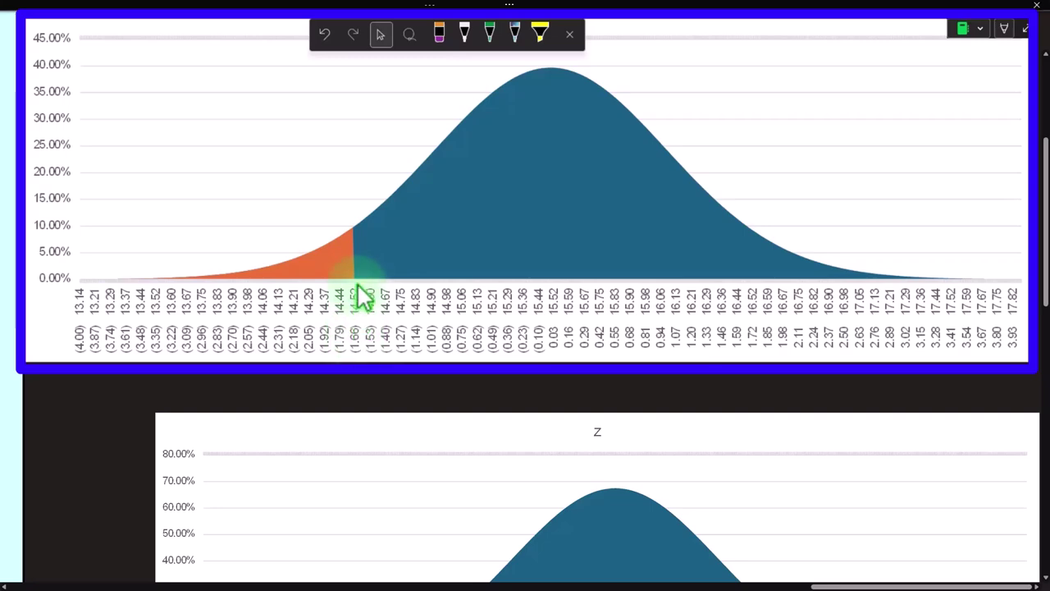
# Step: Remove the covers over the Critical value - z row and its NORM.S.INV formula
pyautogui.moveTo(848, 586); pyautogui.dragTo(440, 585)
pyautogui.scroll(-5, 412, 459)
pyautogui.click(511, 311)
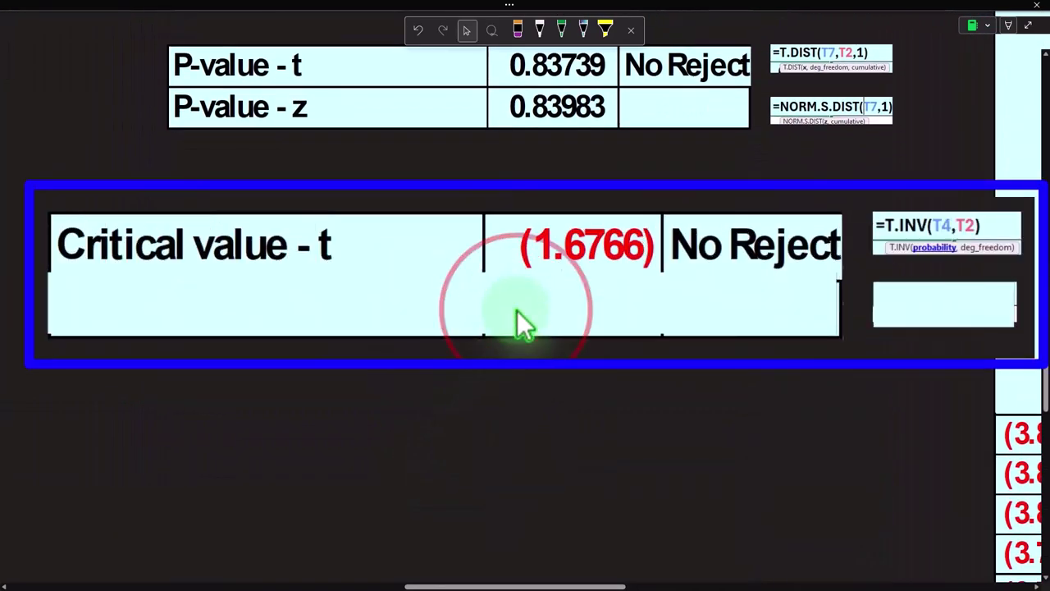
pyautogui.click(517, 312)
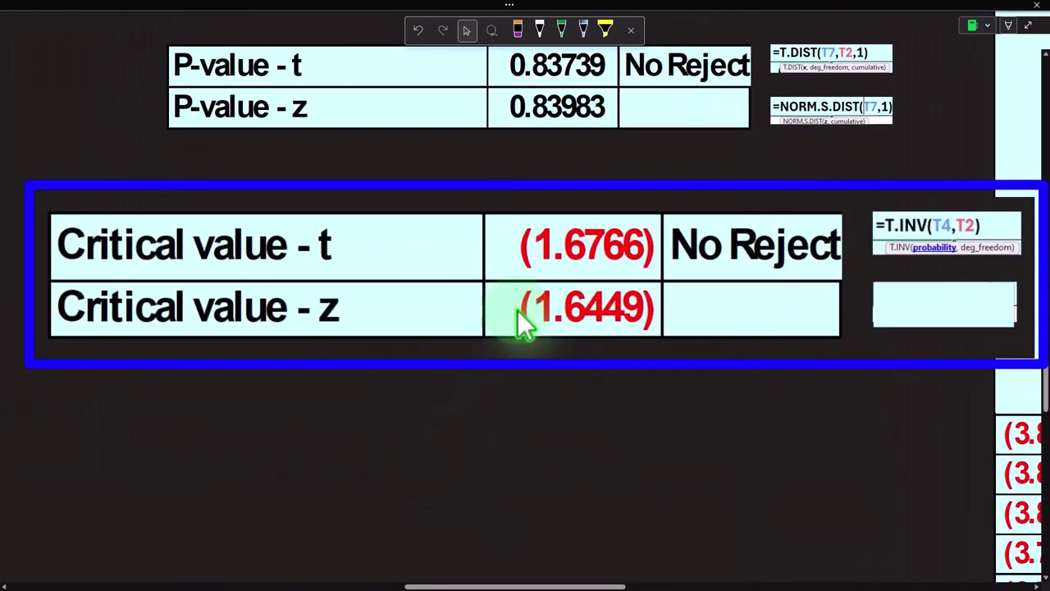
pyautogui.click(940, 314)
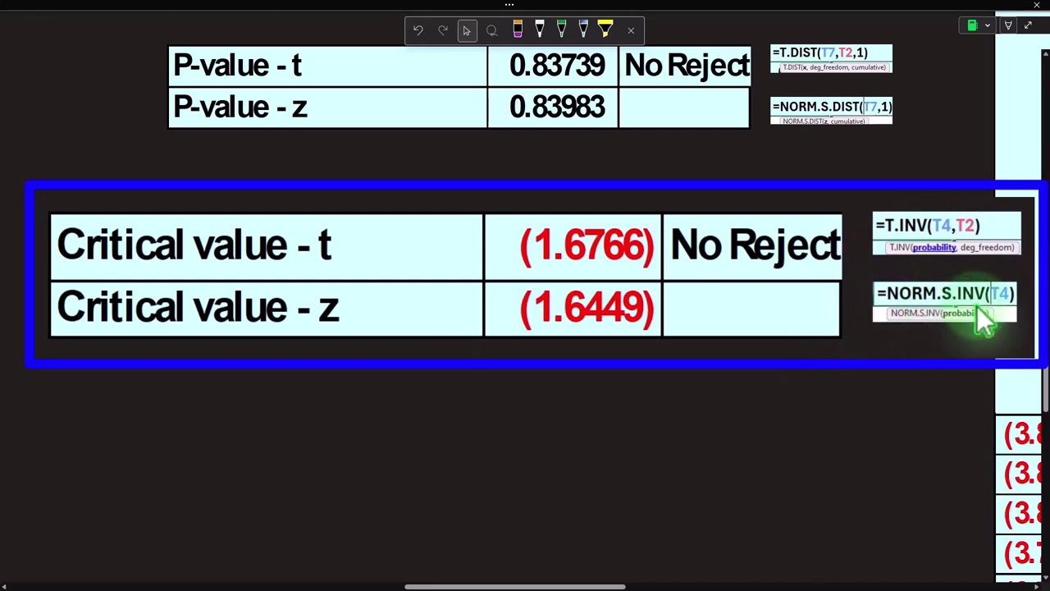
# Step: Check the NORM.S.INV argument against alpha and compare the critical values on the T and Z distribution charts
pyautogui.scroll(1, 848, 334)
pyautogui.scroll(3, 848, 332)
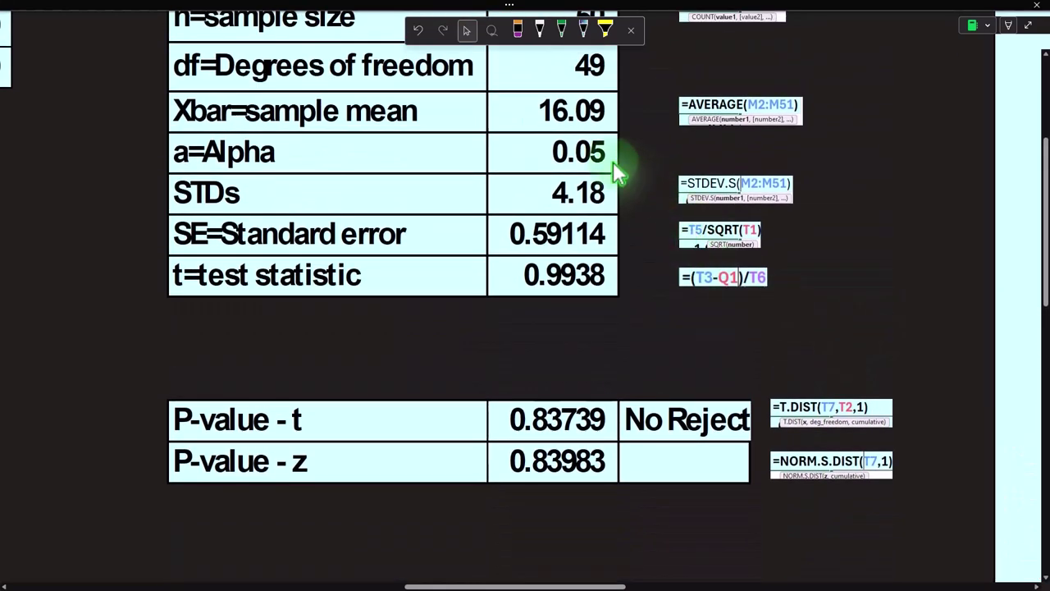
pyautogui.scroll(-2, 619, 172)
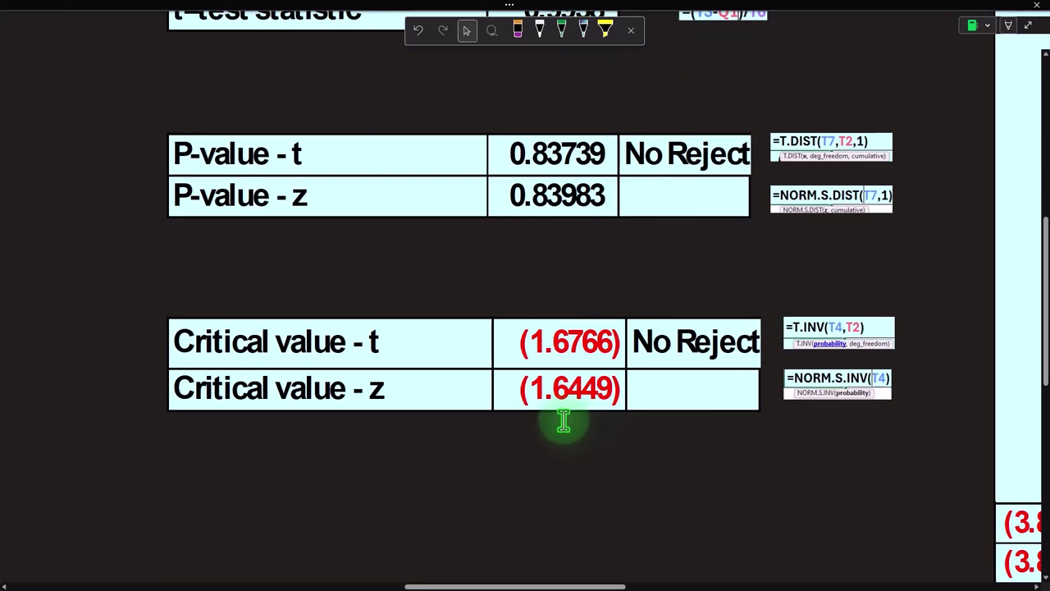
pyautogui.moveTo(555, 586); pyautogui.dragTo(925, 576)
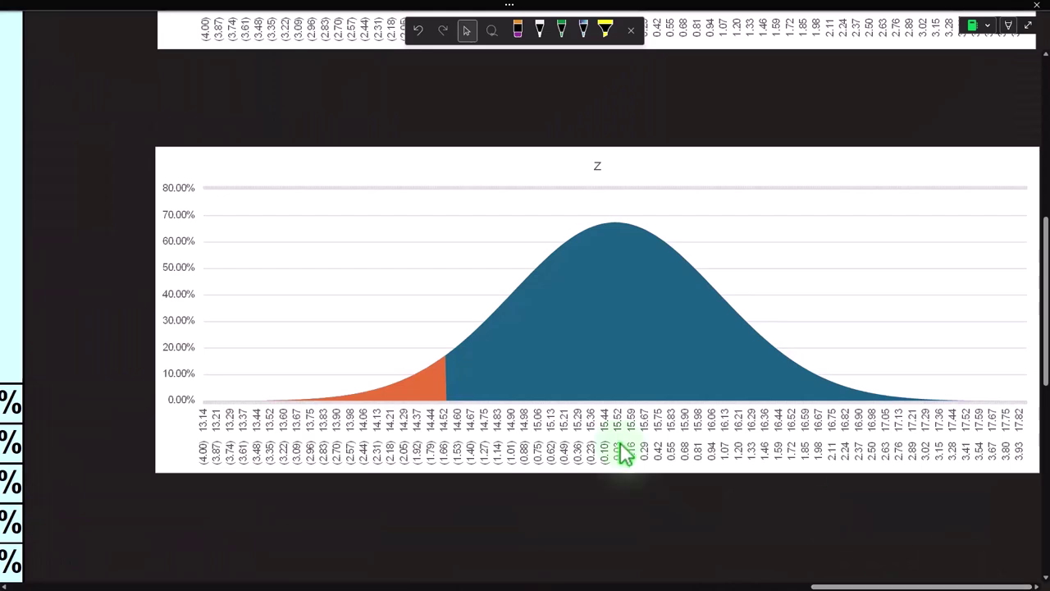
pyautogui.scroll(3, 628, 452)
pyautogui.click(541, 272)
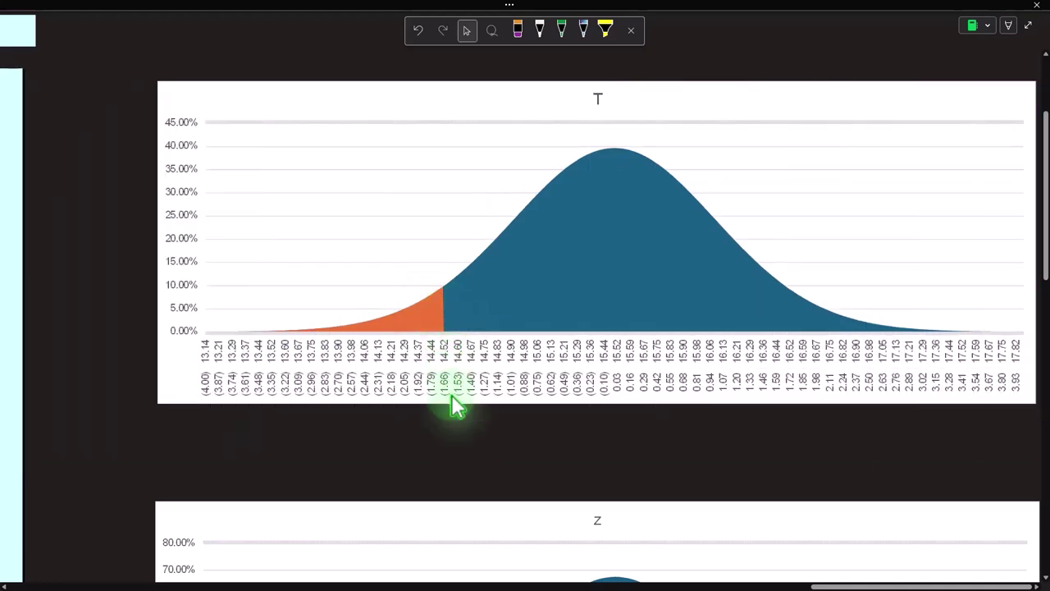
pyautogui.scroll(-2, 454, 403)
pyautogui.scroll(-2, 456, 404)
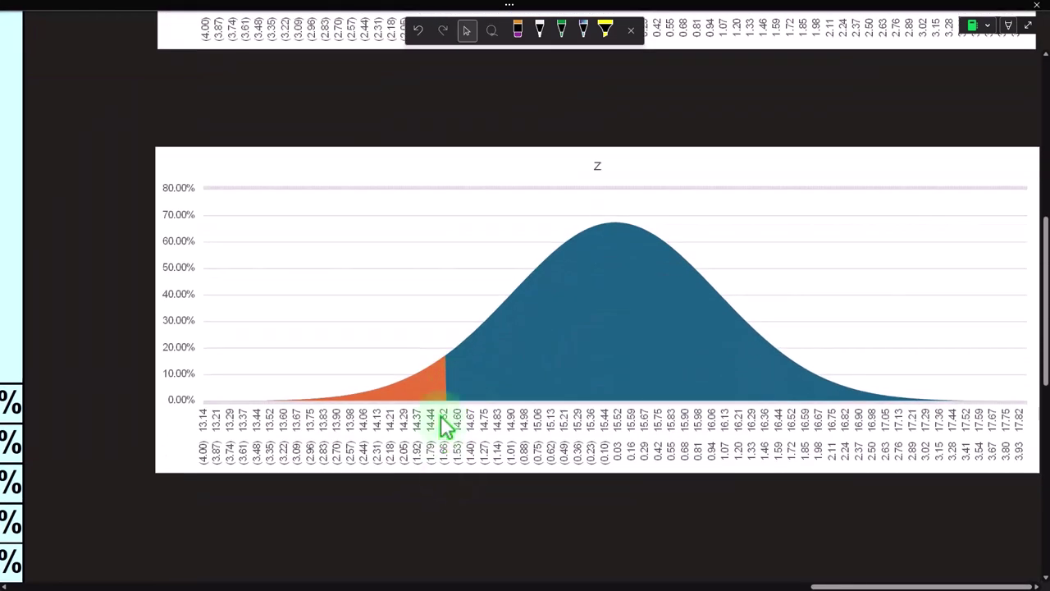
pyautogui.scroll(3, 453, 402)
pyautogui.scroll(-3, 446, 295)
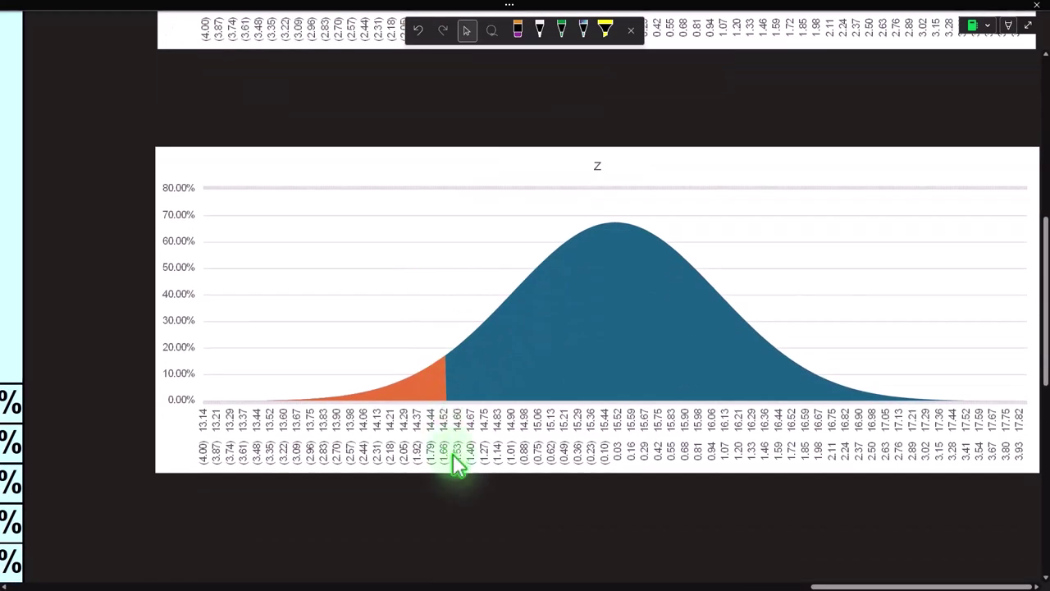
# Step: Compare the shaded tails on the T and Z charts and return to the statistics and p-value tables
pyautogui.scroll(4, 457, 464)
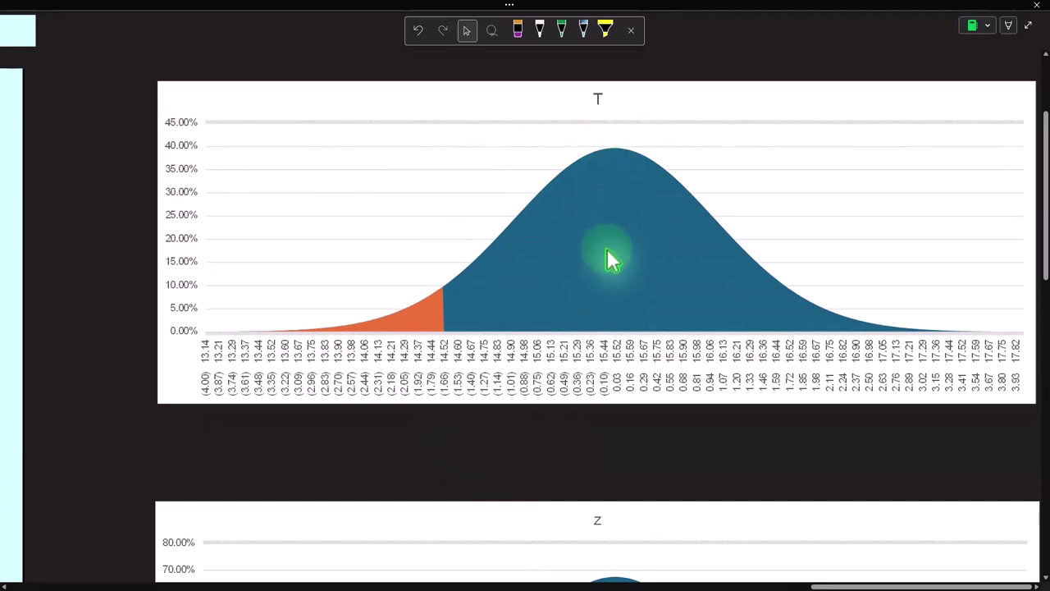
pyautogui.scroll(-3, 607, 245)
pyautogui.scroll(2, 815, 565)
pyautogui.click(824, 584)
pyautogui.moveTo(824, 585); pyautogui.dragTo(442, 552)
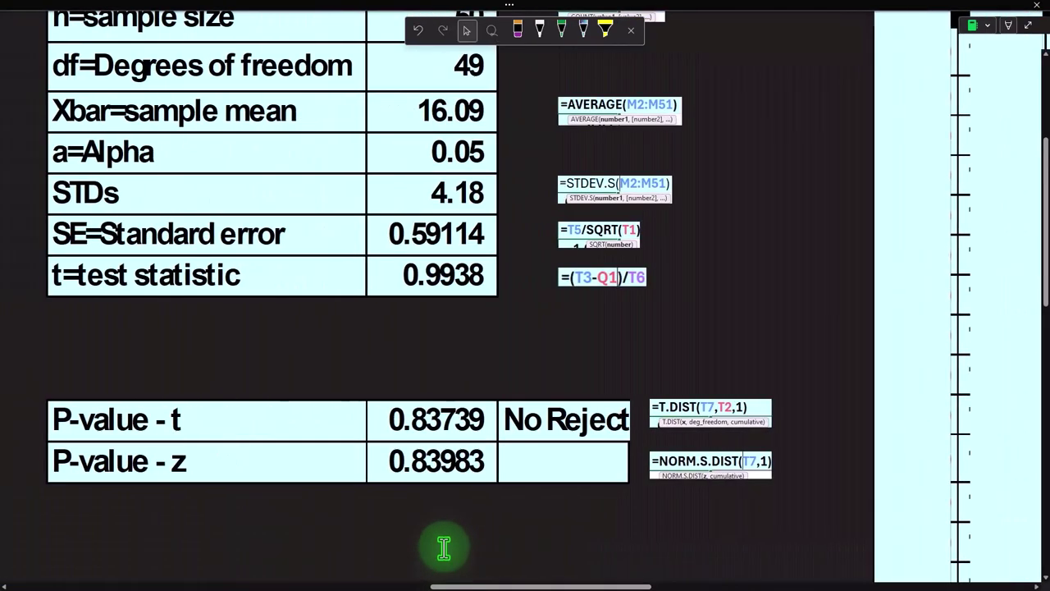
# Step: Remove the cover over the t column of the t-distribution table
pyautogui.scroll(2, 598, 520)
pyautogui.scroll(-1, 602, 535)
pyautogui.scroll(-5, 599, 529)
pyautogui.scroll(7, 602, 524)
pyautogui.moveTo(583, 578); pyautogui.dragTo(714, 581)
pyautogui.click(304, 295)
pyautogui.click(279, 124)
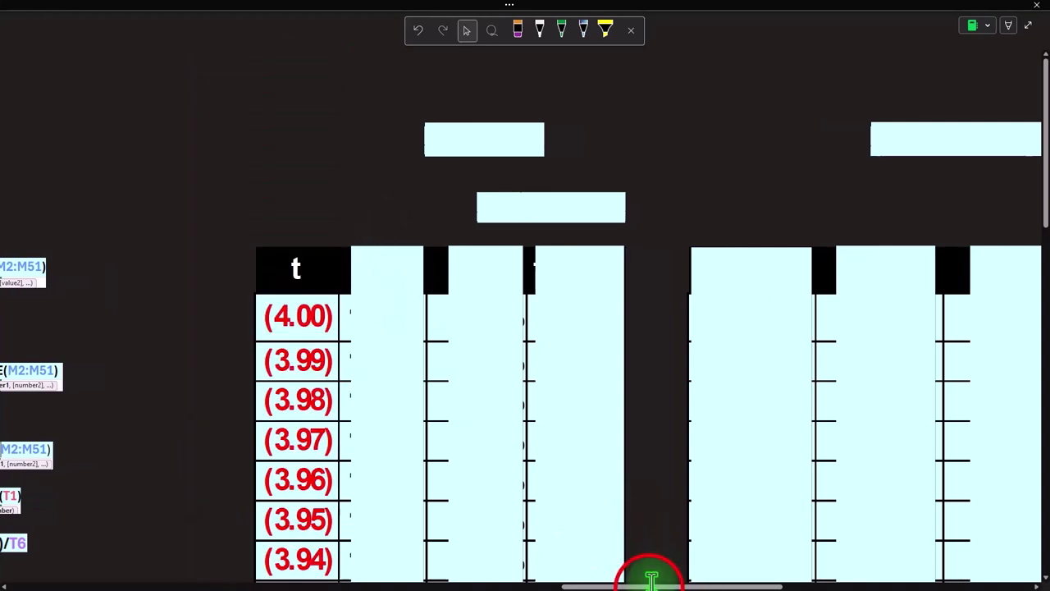
# Step: Compare the t values with the T chart's axis and remove the cover over the X column
pyautogui.moveTo(649, 581); pyautogui.dragTo(873, 545)
pyautogui.scroll(-2, 869, 533)
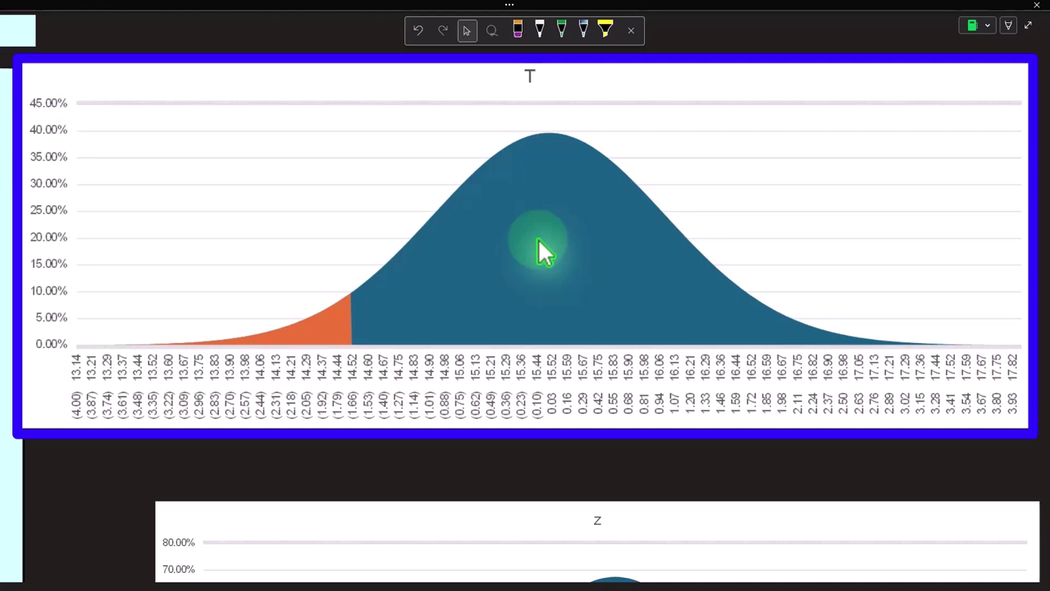
pyautogui.click(837, 582)
pyautogui.moveTo(839, 584); pyautogui.dragTo(584, 580)
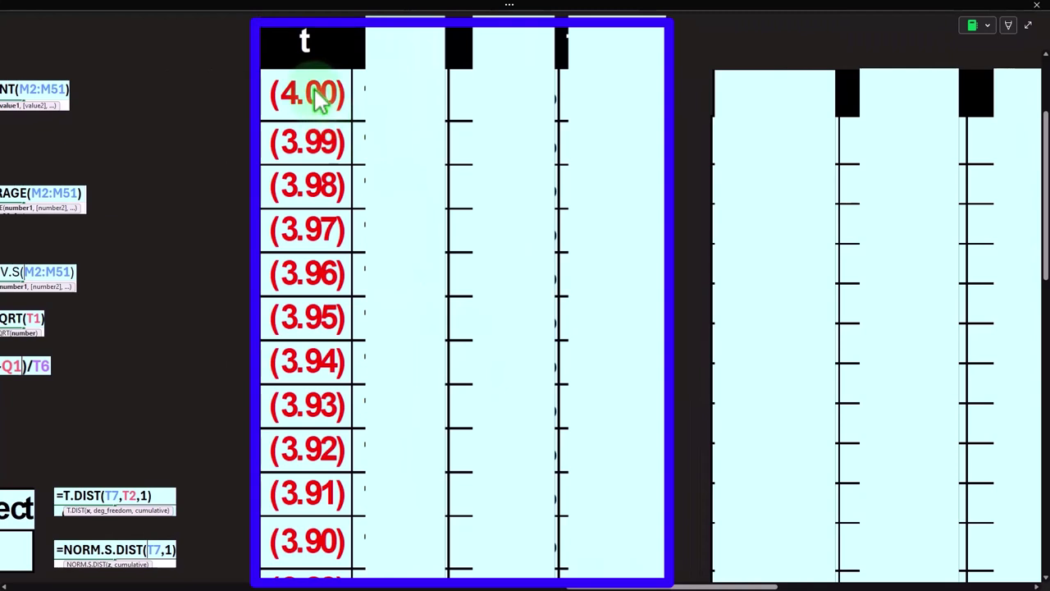
pyautogui.click(389, 116)
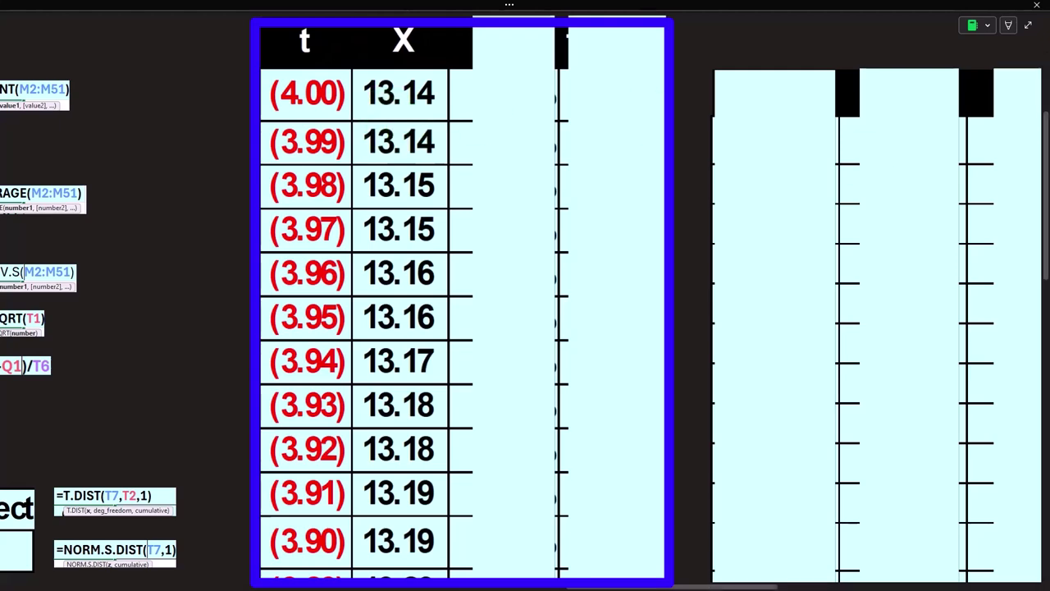
# Step: Bring in the calculator beside the statistics table, clear it, and multiply the standard error 0.59114 by 4
pyautogui.moveTo(1041, 582); pyautogui.dragTo(547, 246)
pyautogui.moveTo(762, 582); pyautogui.dragTo(637, 582)
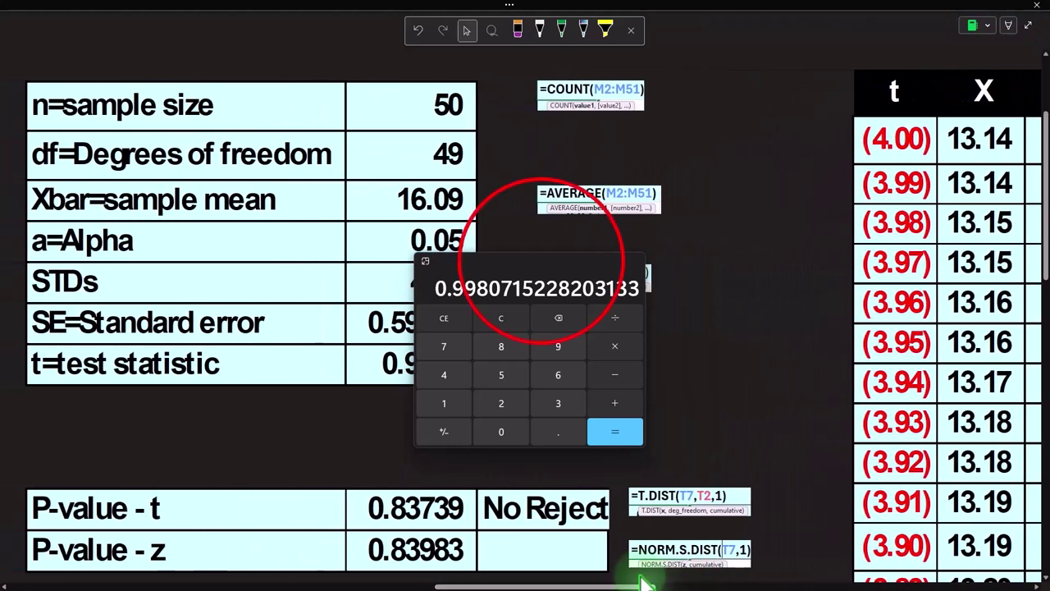
pyautogui.click(541, 262)
pyautogui.moveTo(542, 262); pyautogui.dragTo(764, 258)
pyautogui.click(725, 314)
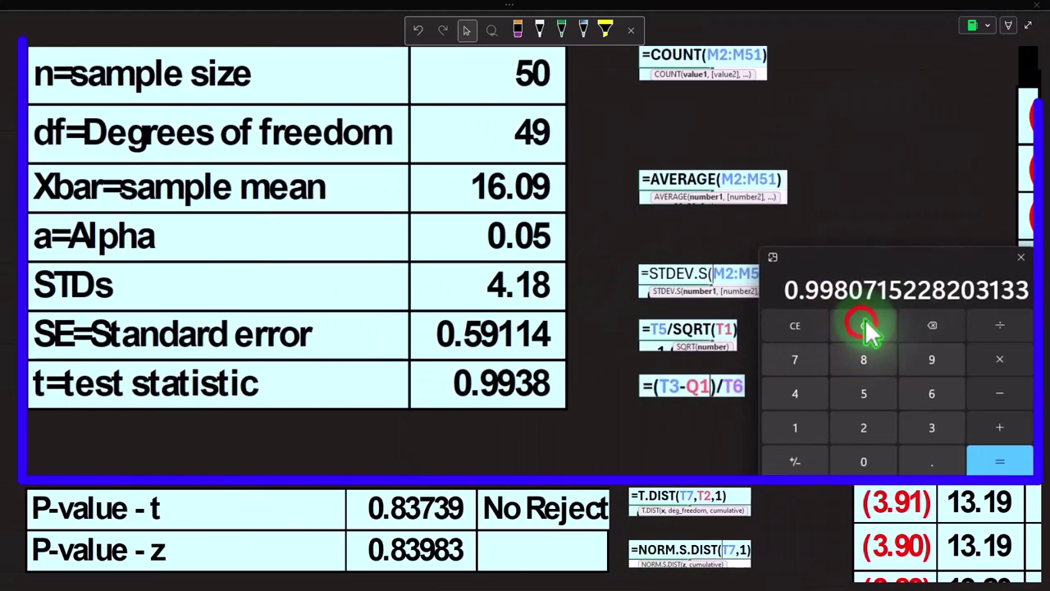
pyautogui.write('.59114')
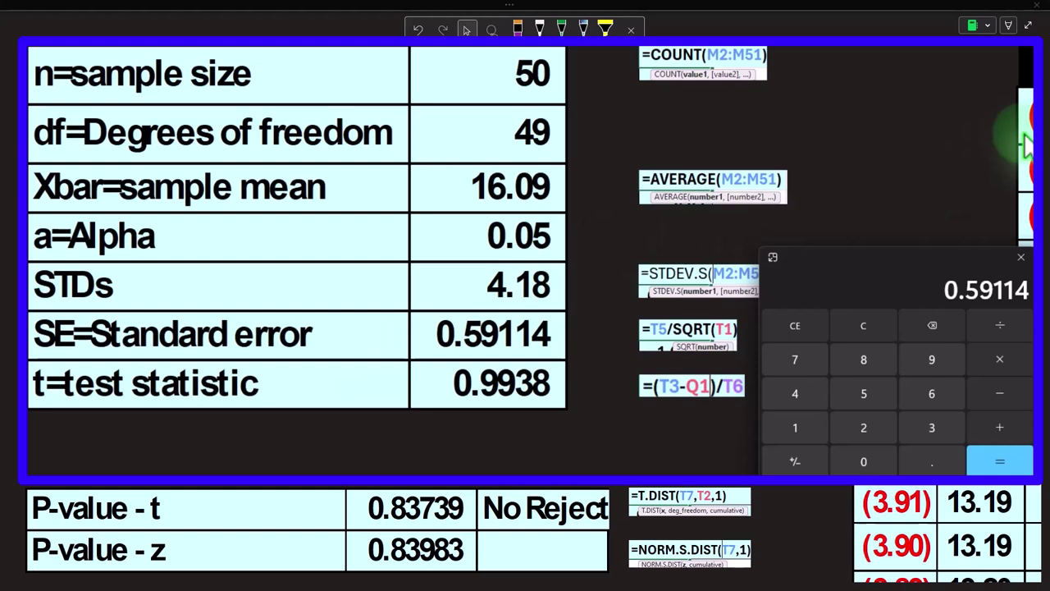
pyautogui.write('4')
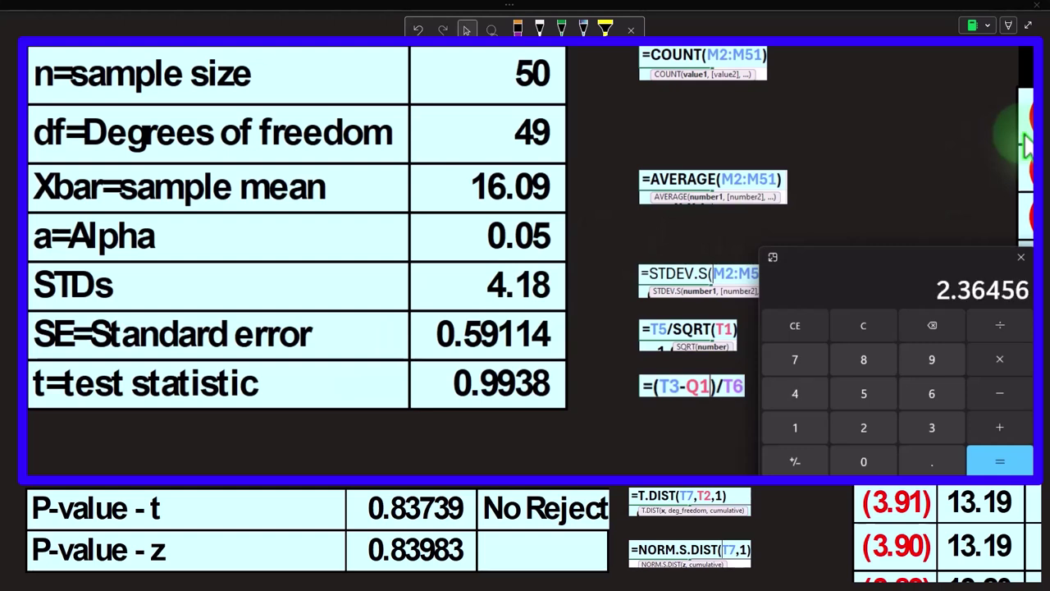
# Step: Find the hypothesized mean in the hypotheses table and subtract 15.5 from the product in the calculator
pyautogui.click(518, 435)
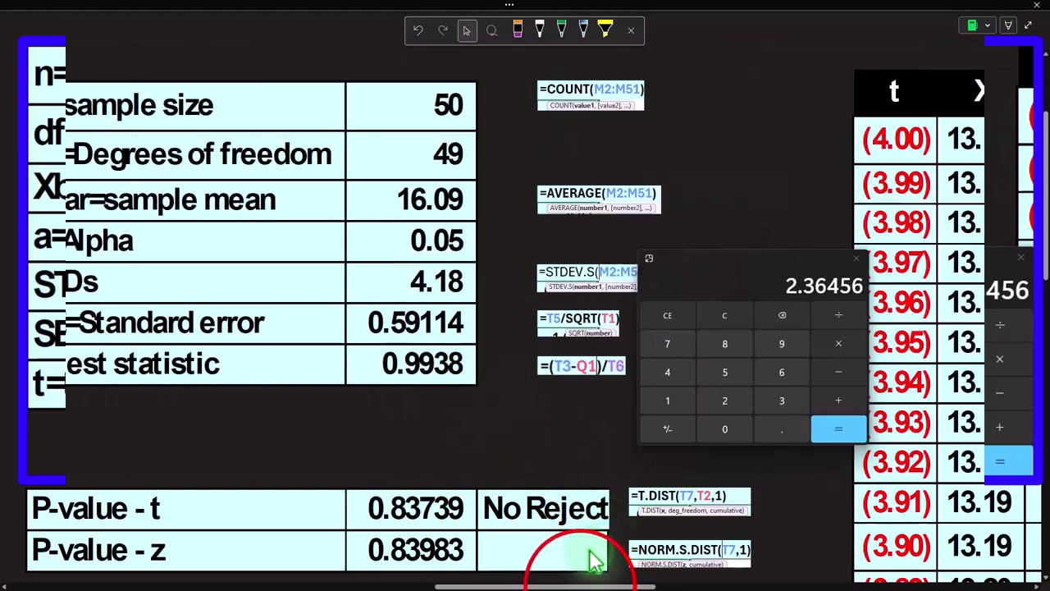
pyautogui.moveTo(580, 586); pyautogui.dragTo(479, 586)
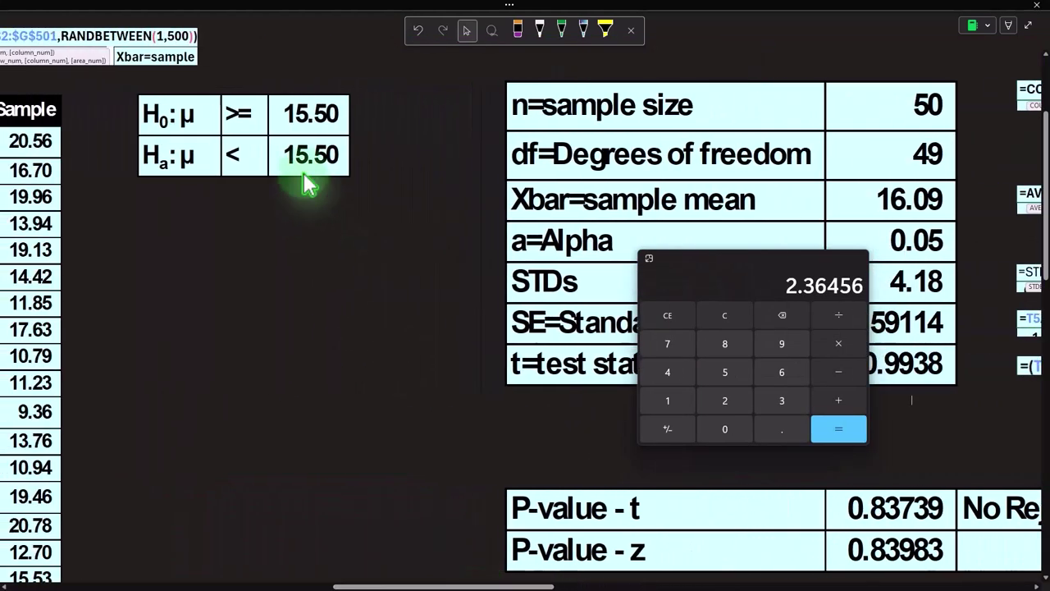
pyautogui.click(834, 375)
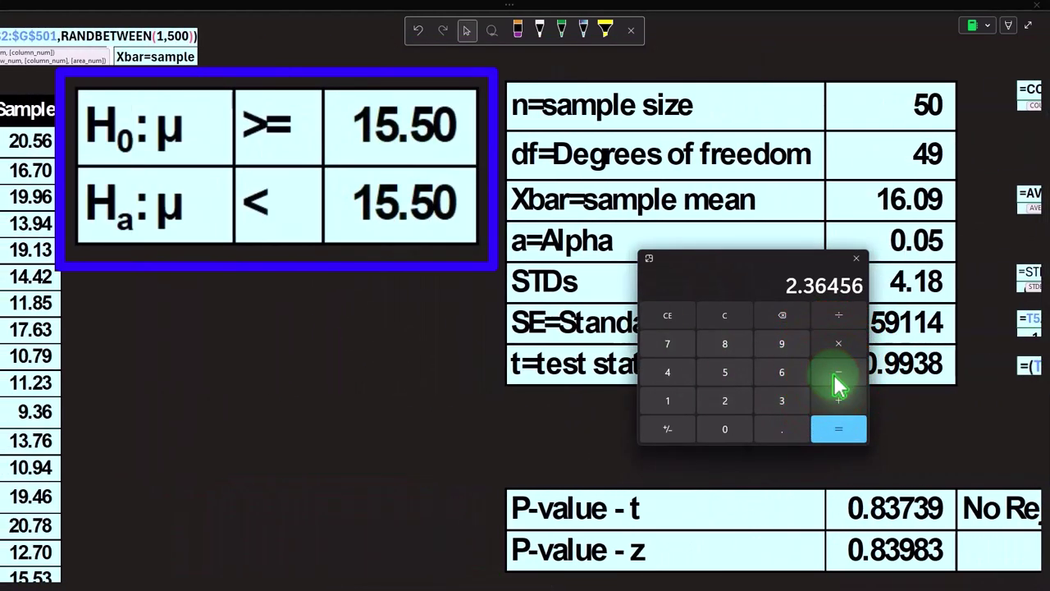
pyautogui.write('15.5')
pyautogui.press('Return')
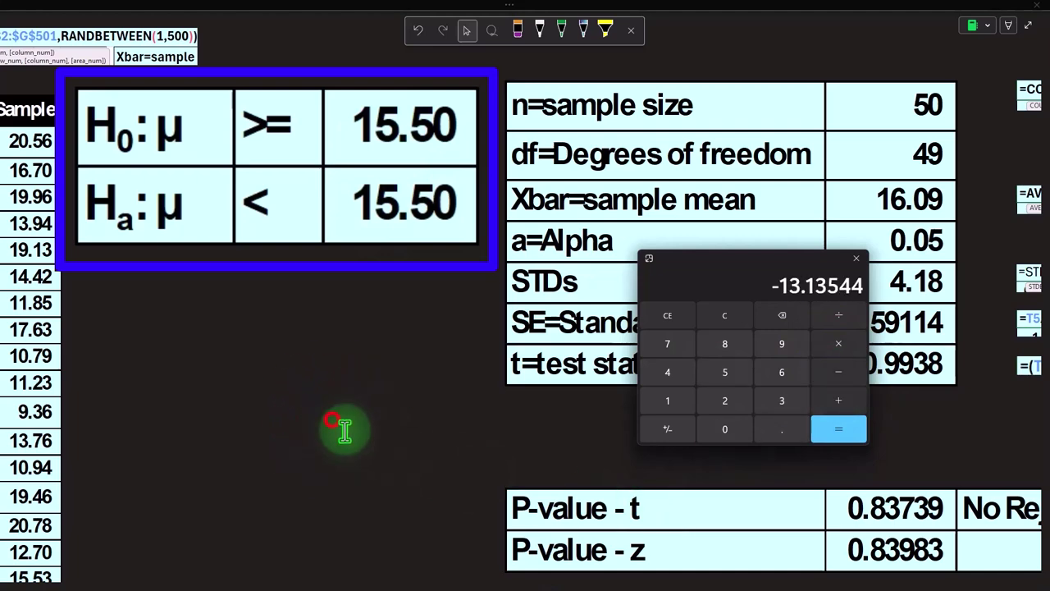
# Step: Check the calculated value against the first entry of the X column and move the calculator out of view
pyautogui.click(518, 574)
pyautogui.moveTo(518, 578); pyautogui.dragTo(751, 585)
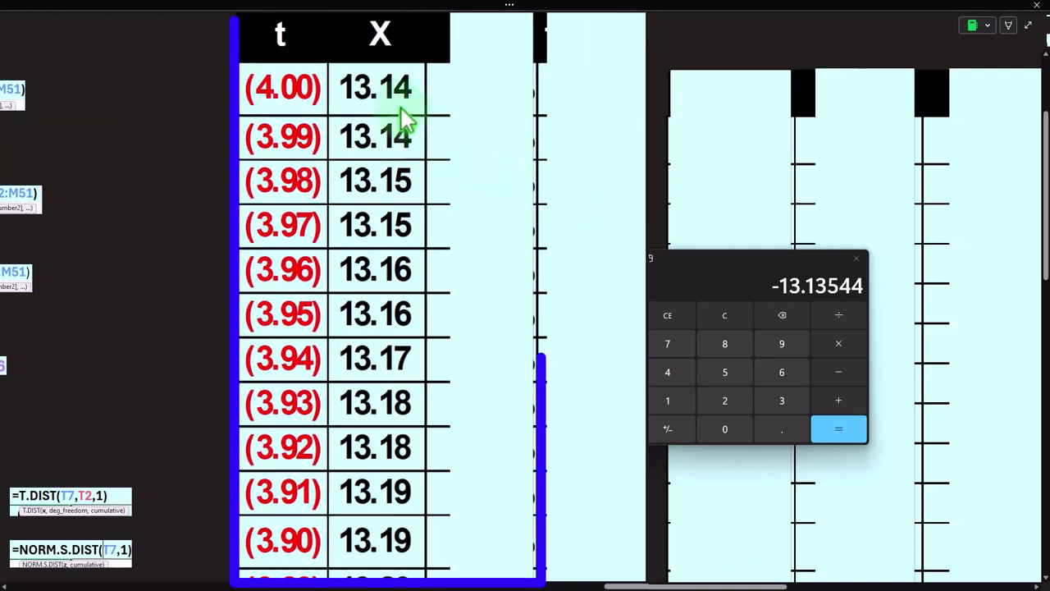
pyautogui.moveTo(722, 264); pyautogui.dragTo(1049, 394)
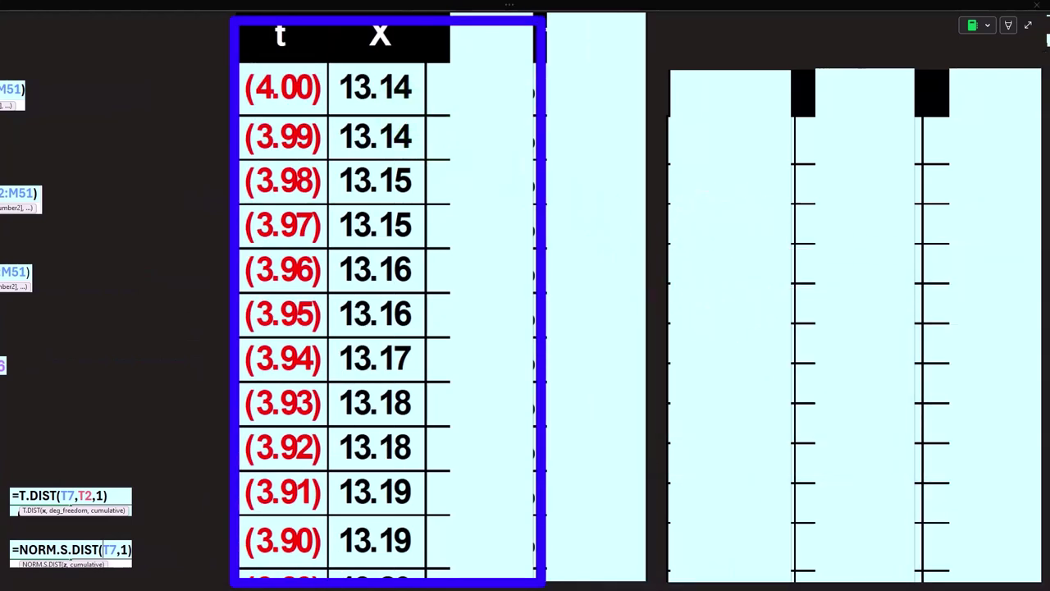
# Step: Remove the covers over the P(x) column and the T.DIST formula above it
pyautogui.click(492, 201)
pyautogui.press('Delete')
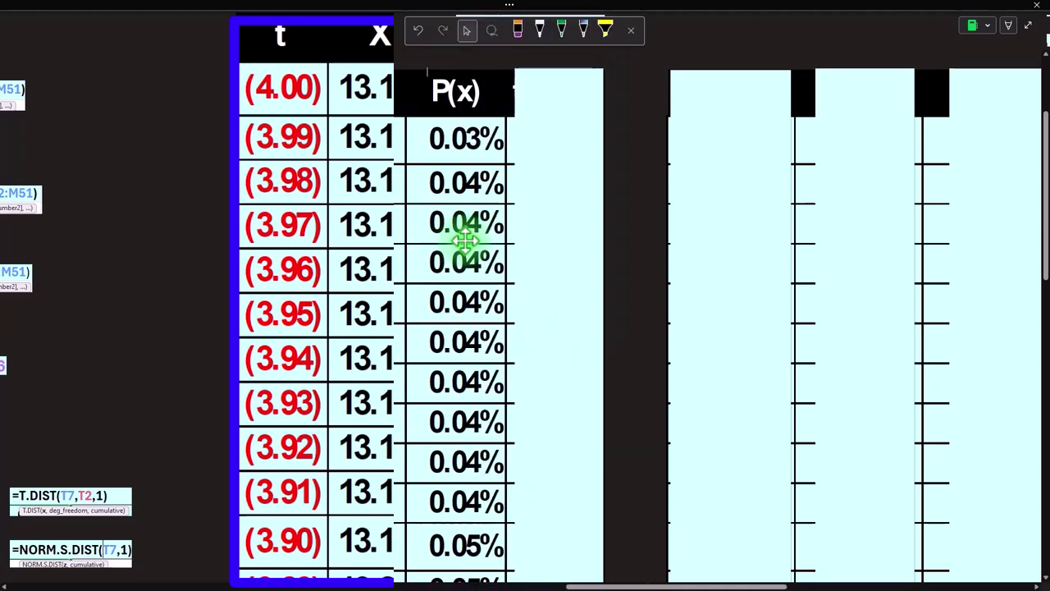
pyautogui.click(451, 145)
pyautogui.scroll(1, 447, 219)
pyautogui.scroll(1, 453, 188)
pyautogui.doubleClick(451, 148)
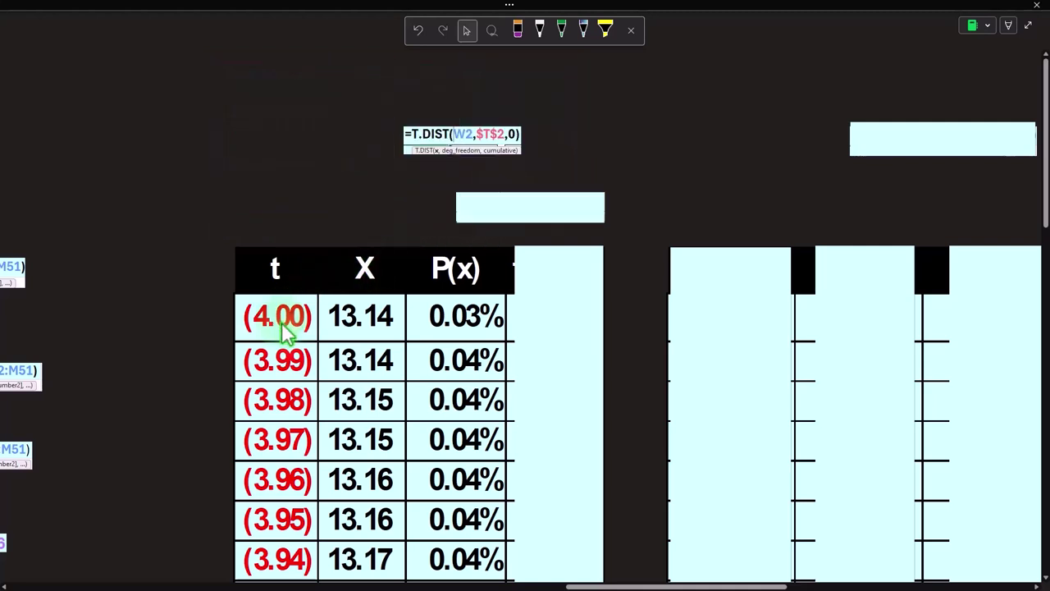
# Step: Trace the T.DIST arguments to the t column and the degrees of freedom in the statistics table
pyautogui.click(594, 586)
pyautogui.moveTo(593, 586); pyautogui.dragTo(463, 586)
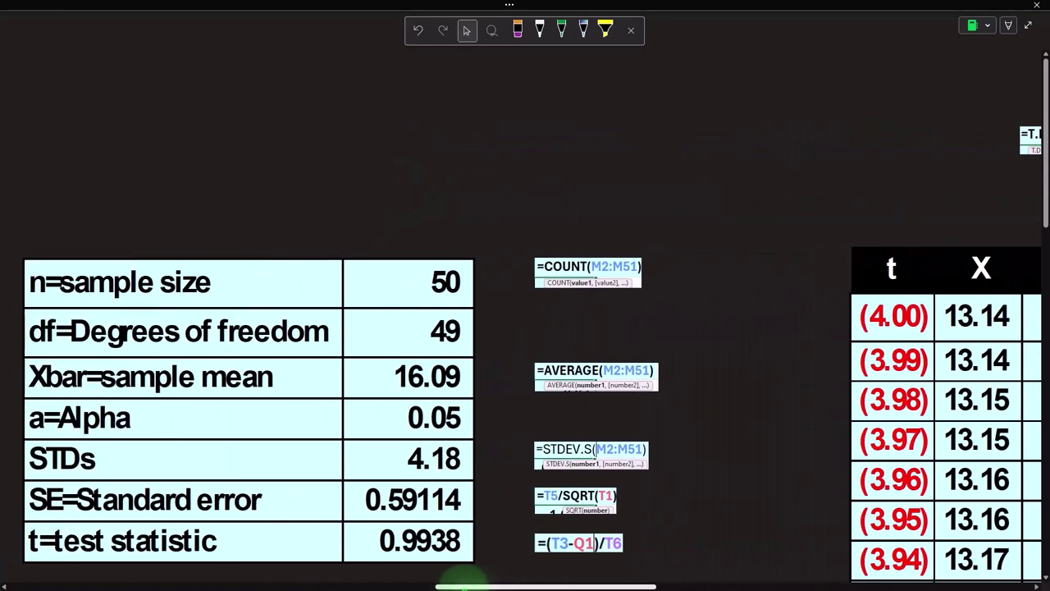
pyautogui.moveTo(542, 586); pyautogui.dragTo(652, 585)
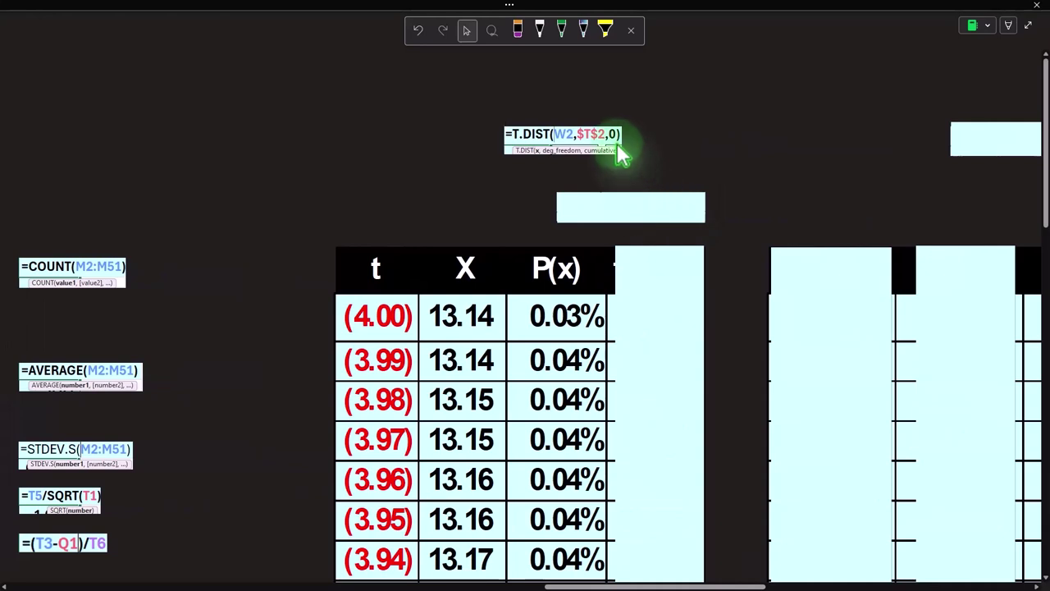
# Step: Remove the cover over the column beside P(x) and compare its header threshold with the Critical value - t row
pyautogui.click(693, 240)
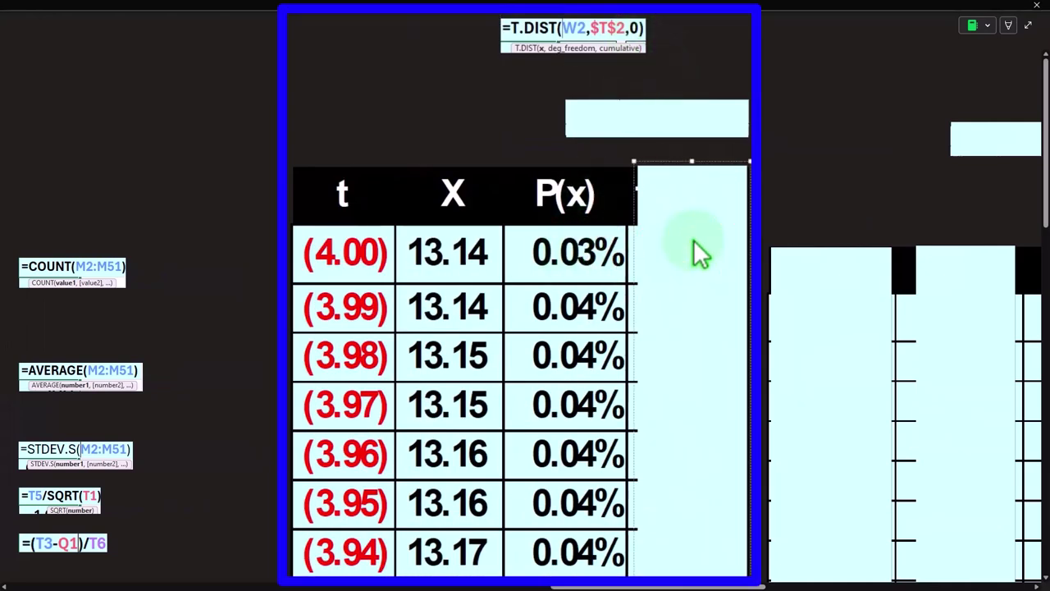
pyautogui.press('Delete')
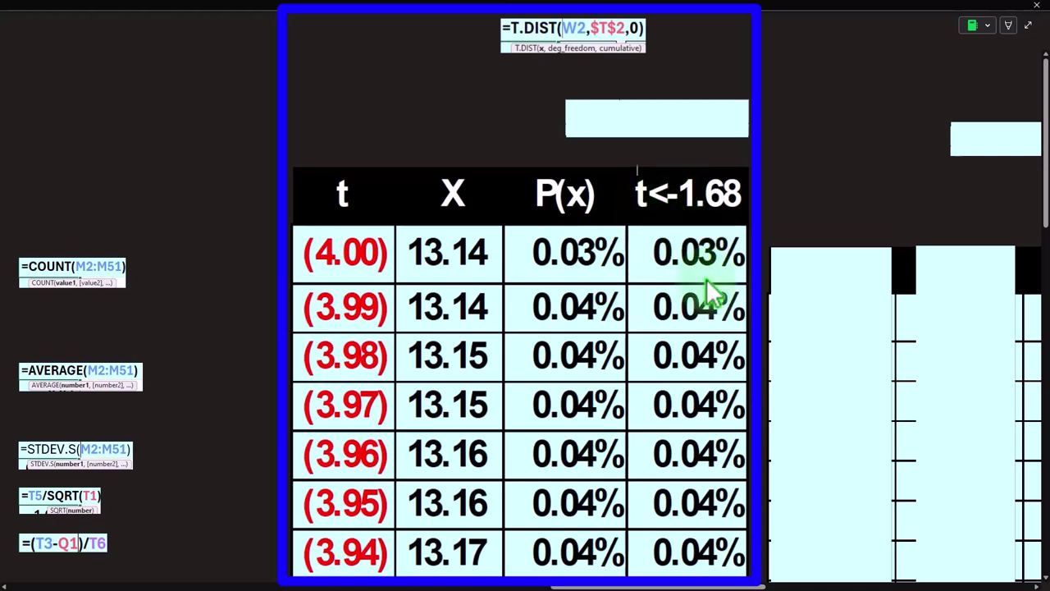
pyautogui.click(740, 518)
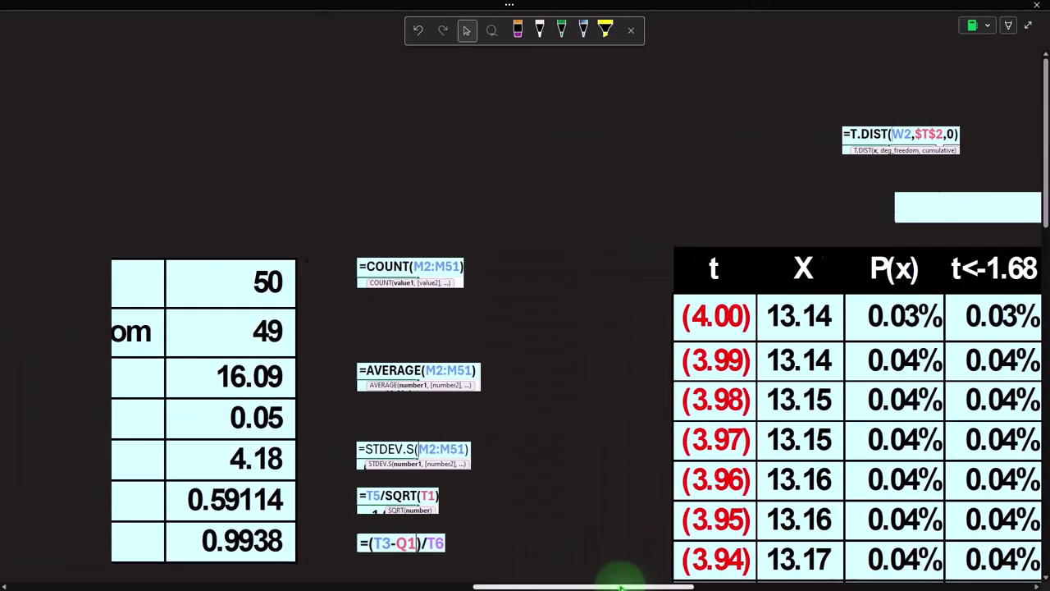
pyautogui.scroll(-3, 516, 478)
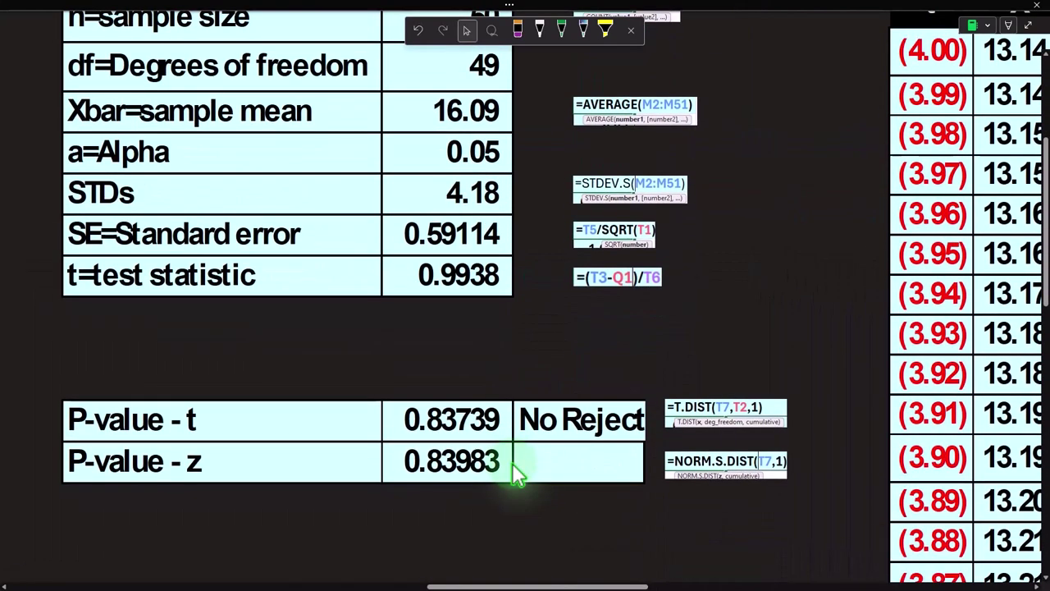
pyautogui.scroll(-3, 512, 466)
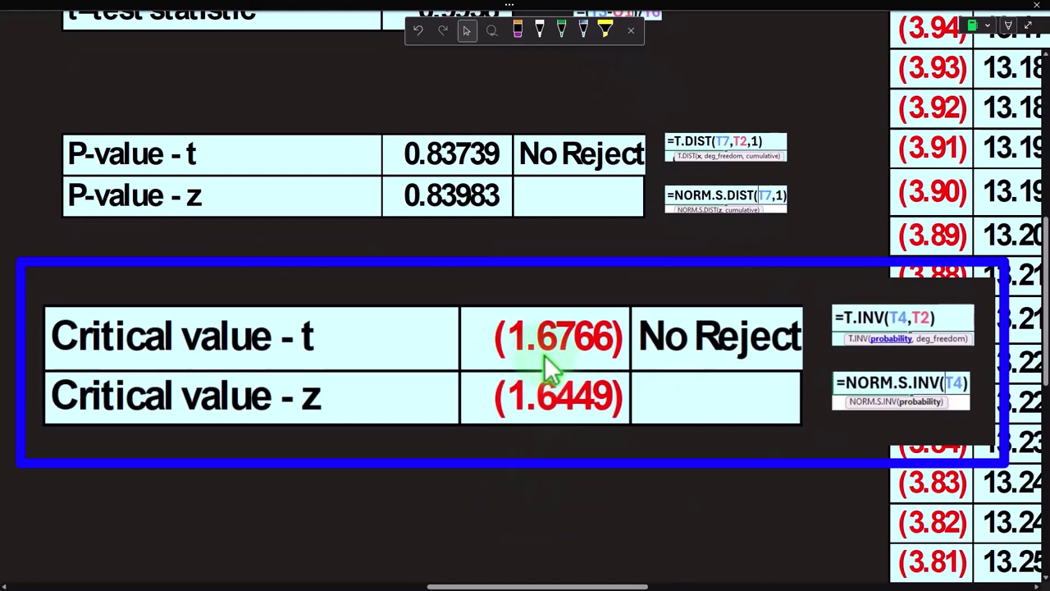
pyautogui.click(566, 358)
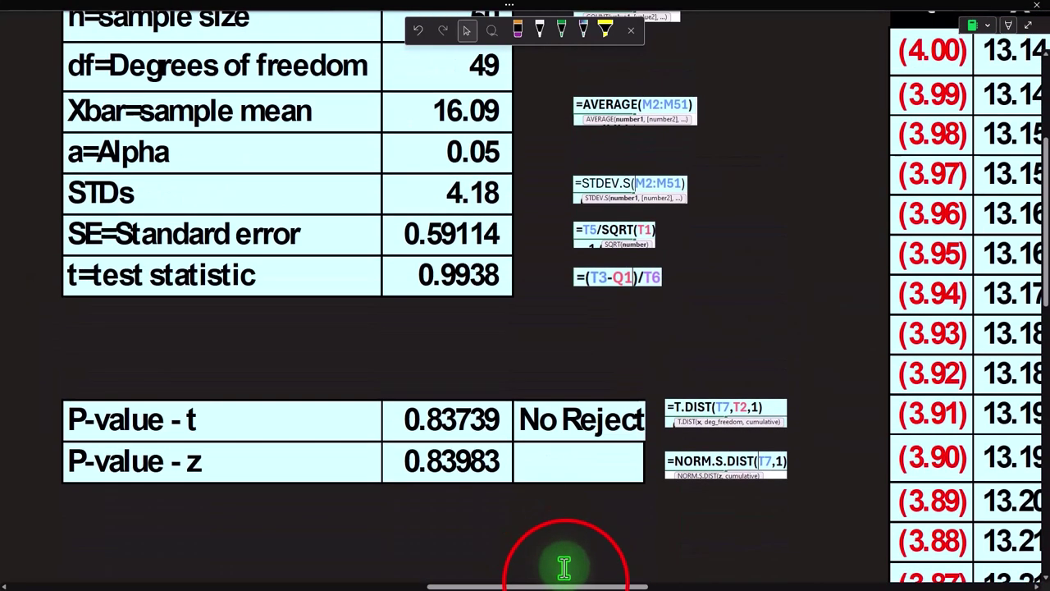
pyautogui.moveTo(566, 584); pyautogui.dragTo(697, 586)
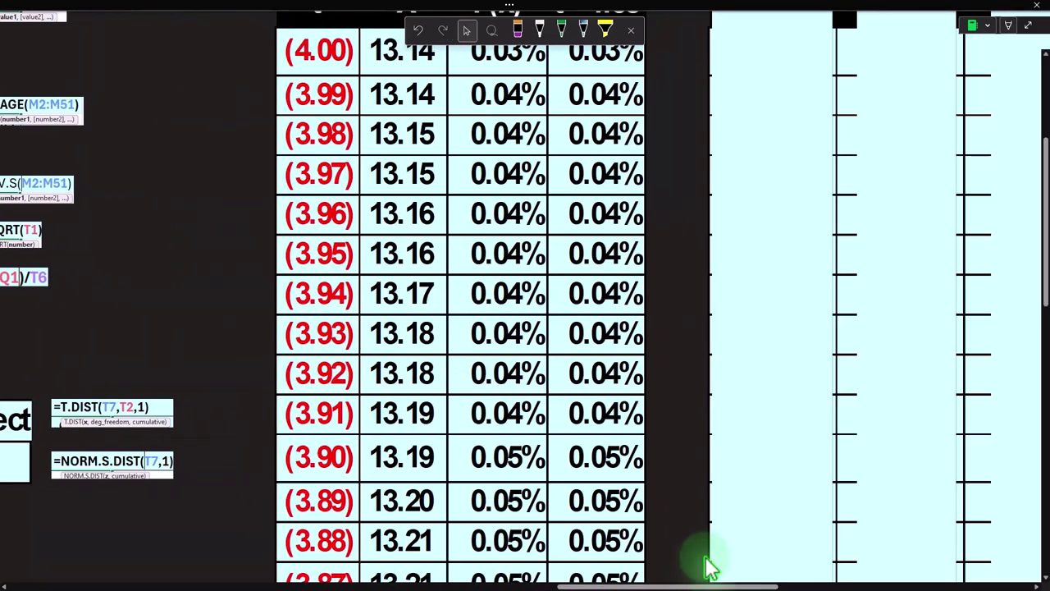
# Step: Remove the cover over the IF formula above the t<-1.68 column and trace its threshold to the Critical value - t row
pyautogui.scroll(3, 705, 563)
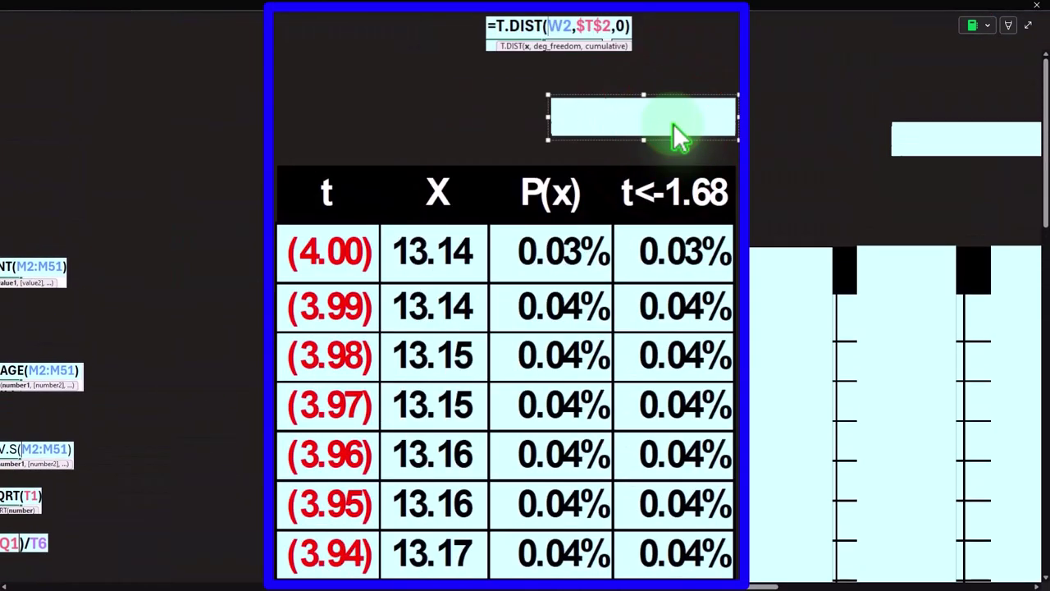
pyautogui.doubleClick(595, 208)
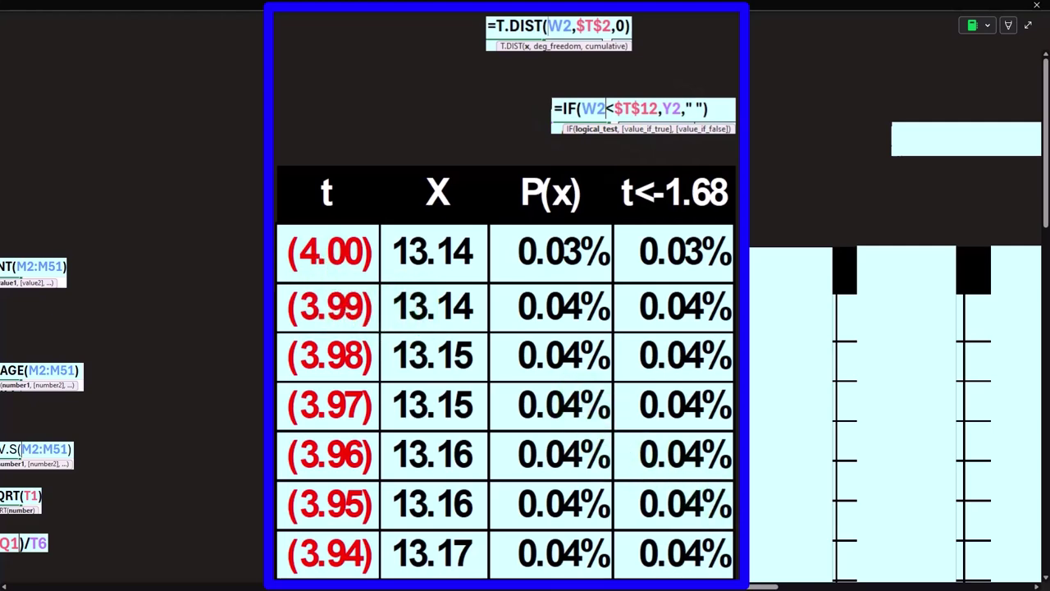
pyautogui.moveTo(694, 586); pyautogui.dragTo(541, 586)
pyautogui.scroll(-3, 502, 530)
pyautogui.scroll(-5, 506, 542)
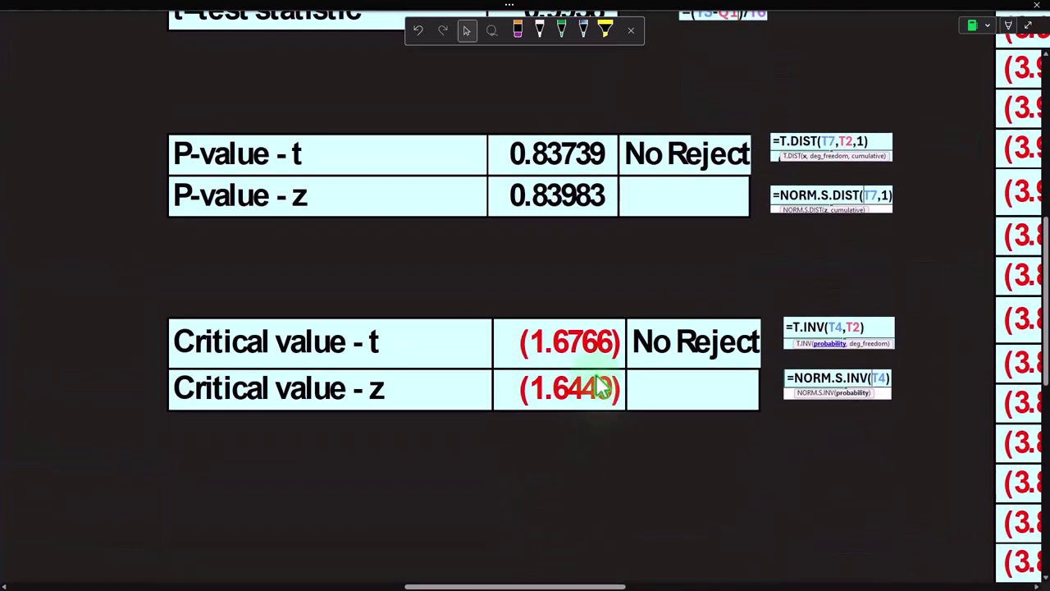
pyautogui.scroll(8, 585, 506)
pyautogui.moveTo(590, 586); pyautogui.dragTo(727, 584)
pyautogui.scroll(4, 651, 311)
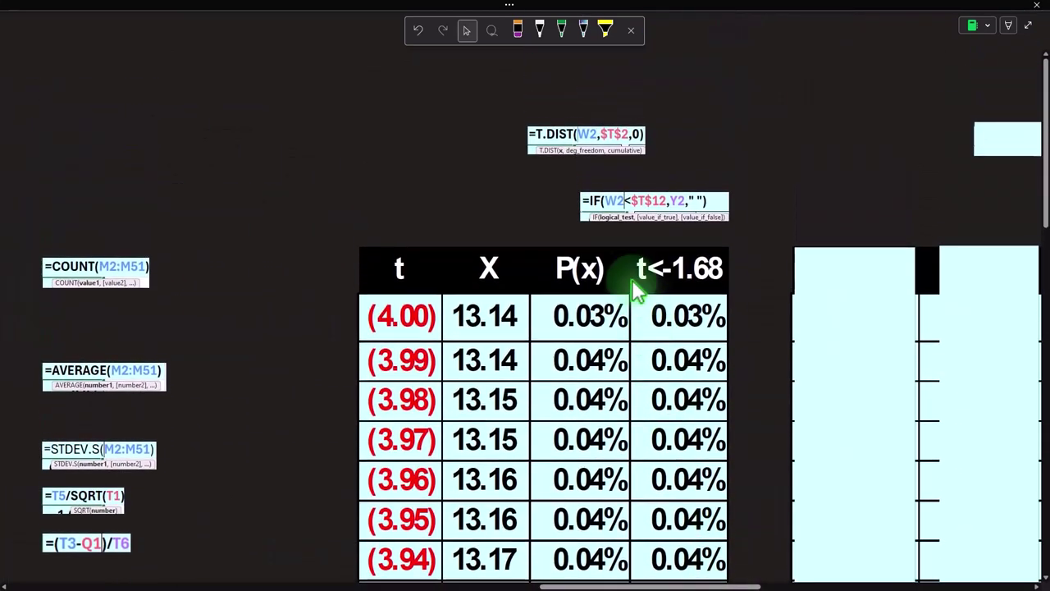
# Step: Review the t<-1.68 column down to the end of the table and compare it with the T chart's shaded tail
pyautogui.press('super+plus')
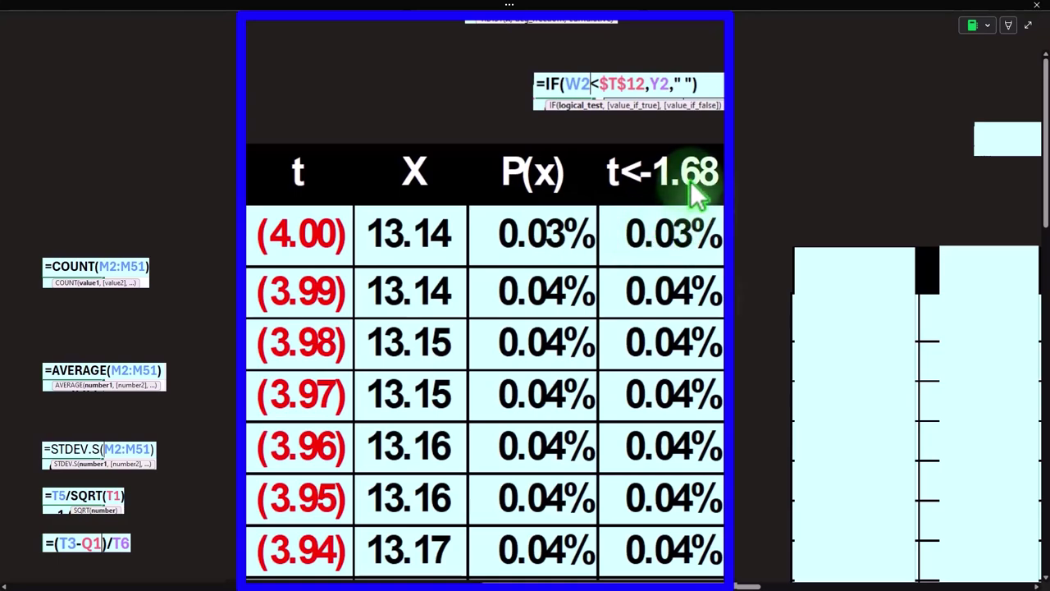
pyautogui.scroll(-4, 697, 193)
pyautogui.scroll(-8, 693, 190)
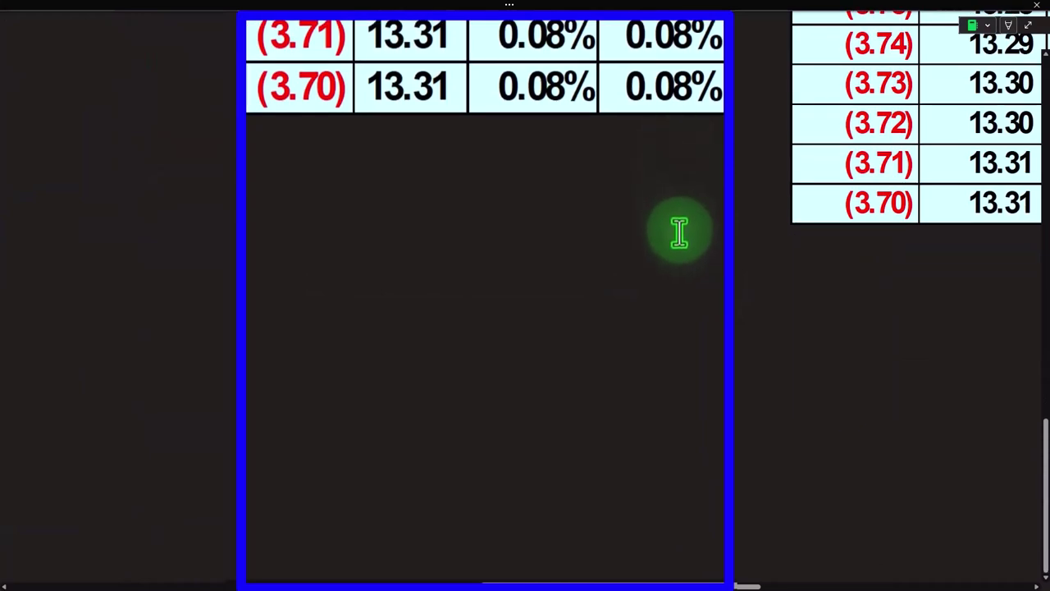
pyautogui.scroll(12, 665, 287)
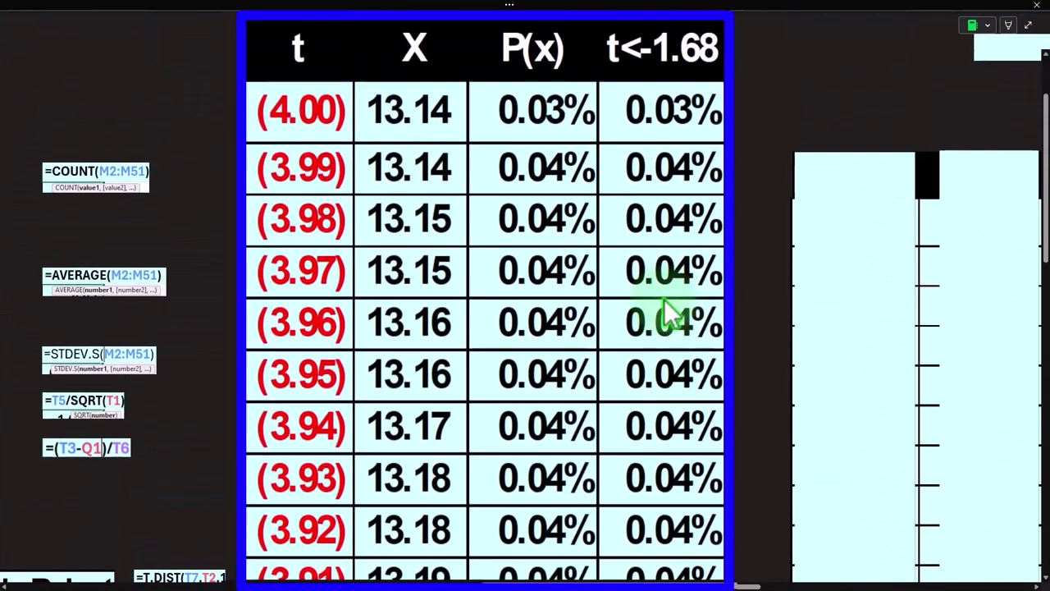
pyautogui.moveTo(644, 584); pyautogui.dragTo(888, 585)
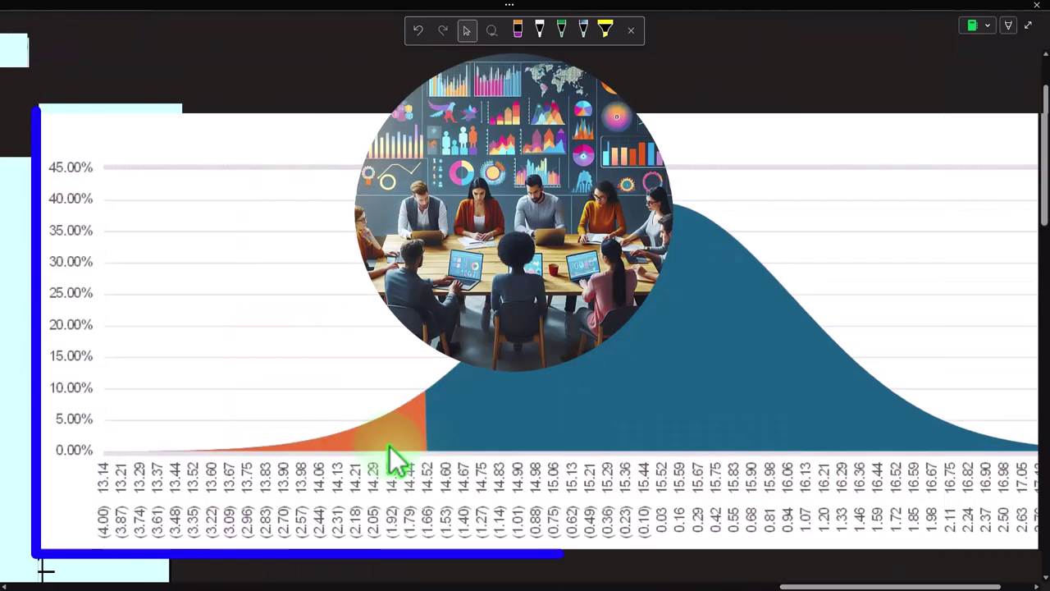
# Step: Remove the cover over the z column and compare its values with the t column of the T table
pyautogui.click(580, 423)
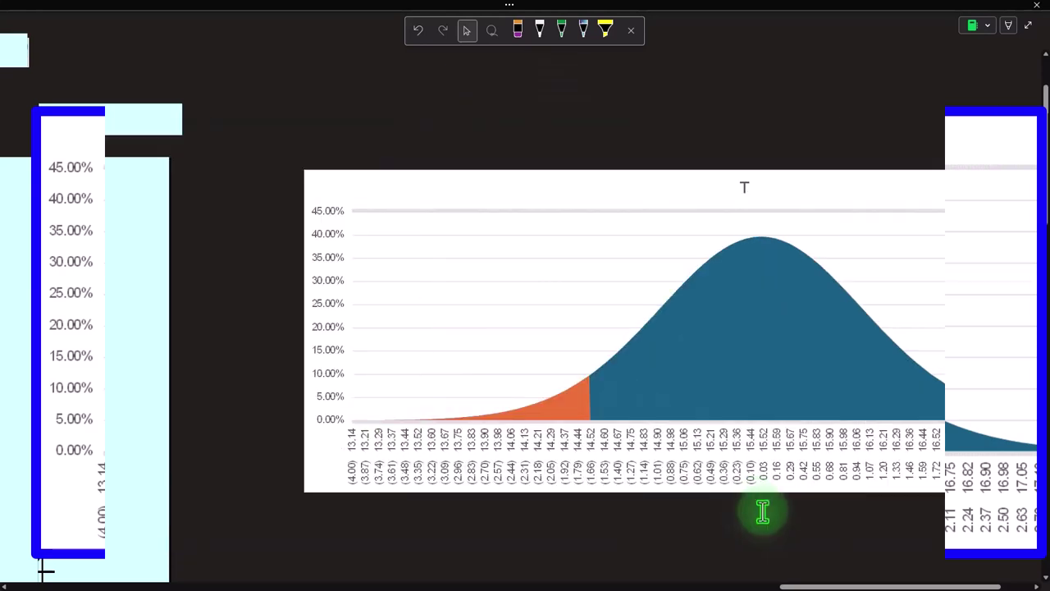
pyautogui.click(820, 581)
pyautogui.moveTo(820, 578); pyautogui.dragTo(704, 585)
pyautogui.scroll(2, 494, 443)
pyautogui.click(508, 132)
pyautogui.click(328, 328)
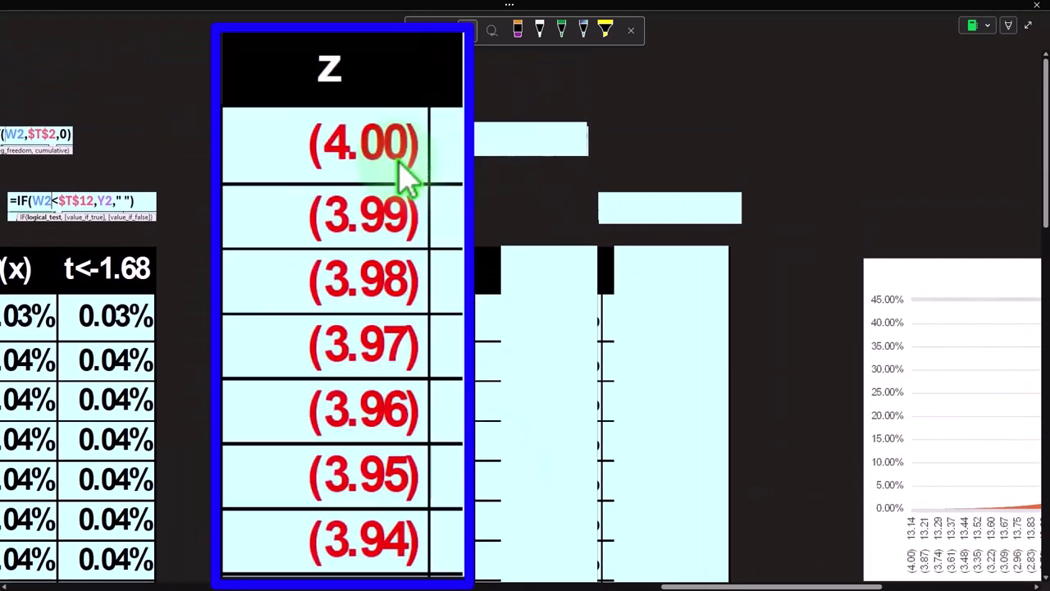
pyautogui.click(683, 585)
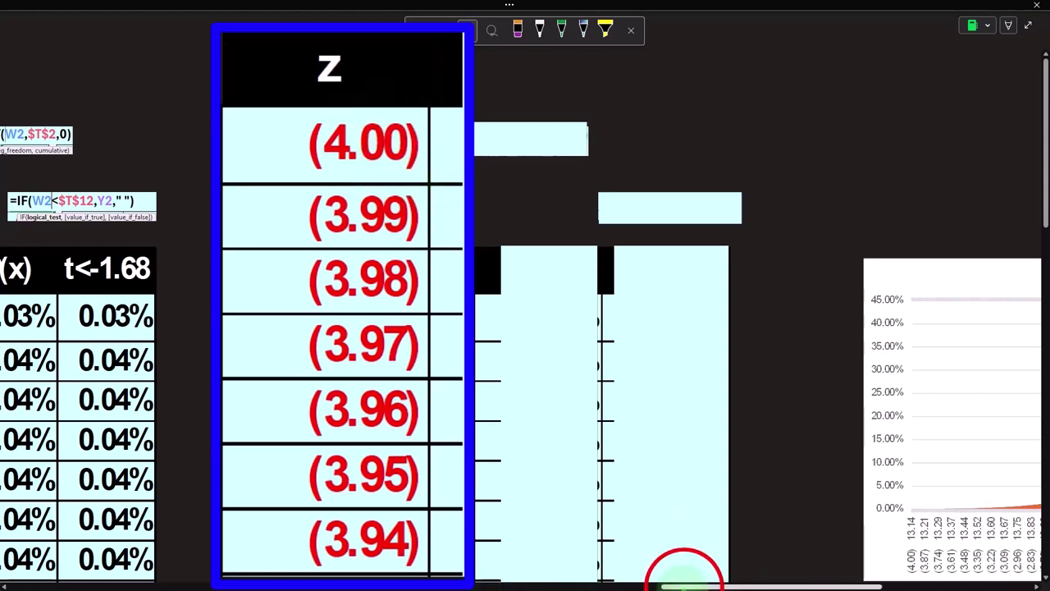
pyautogui.moveTo(684, 585); pyautogui.dragTo(587, 585)
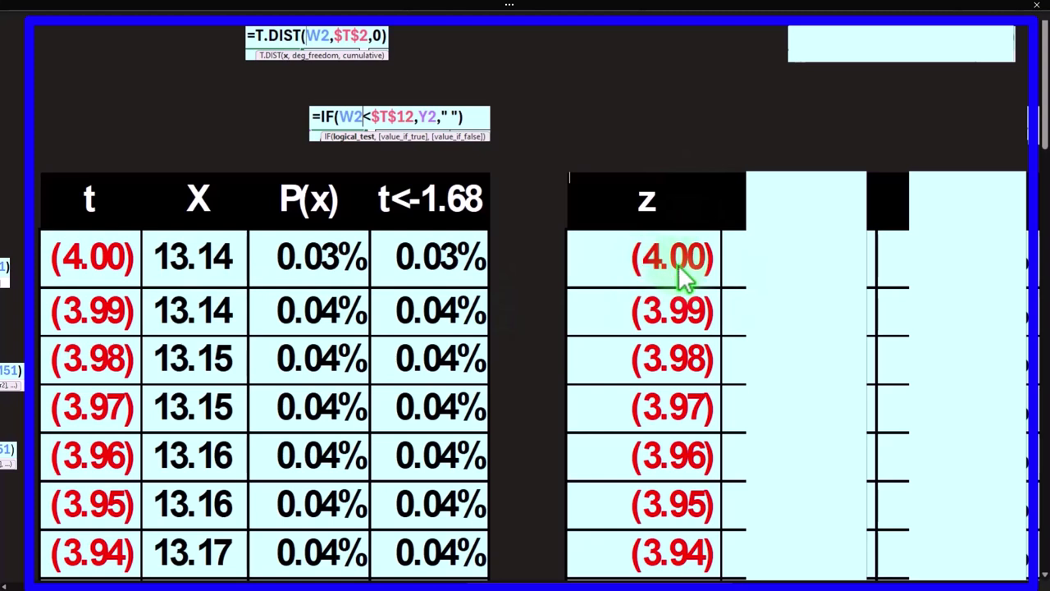
# Step: Remove the covers over the X and P(x) columns beside the z column
pyautogui.click(823, 261)
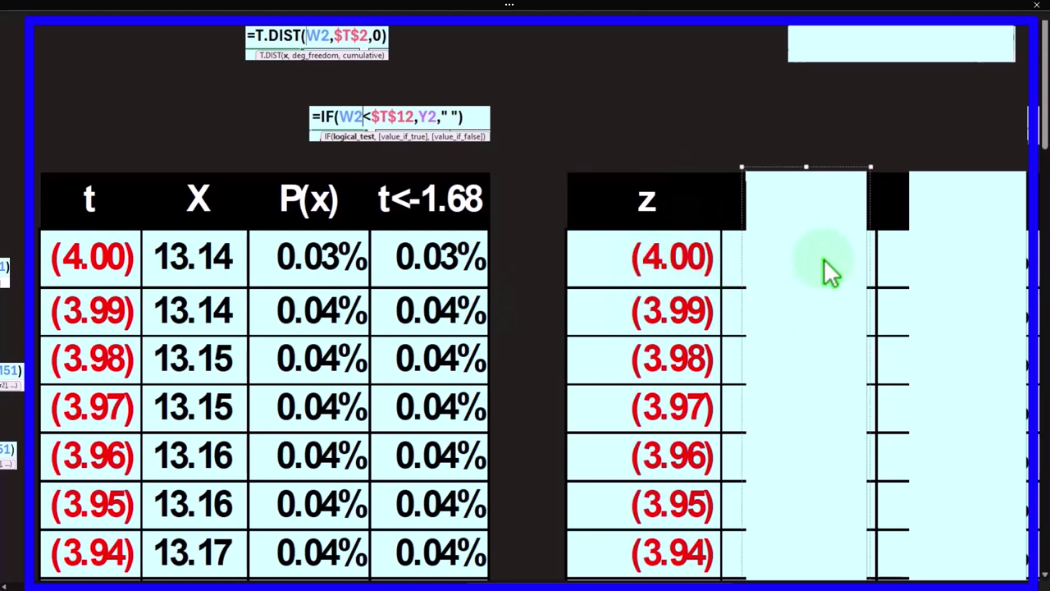
pyautogui.press('Delete')
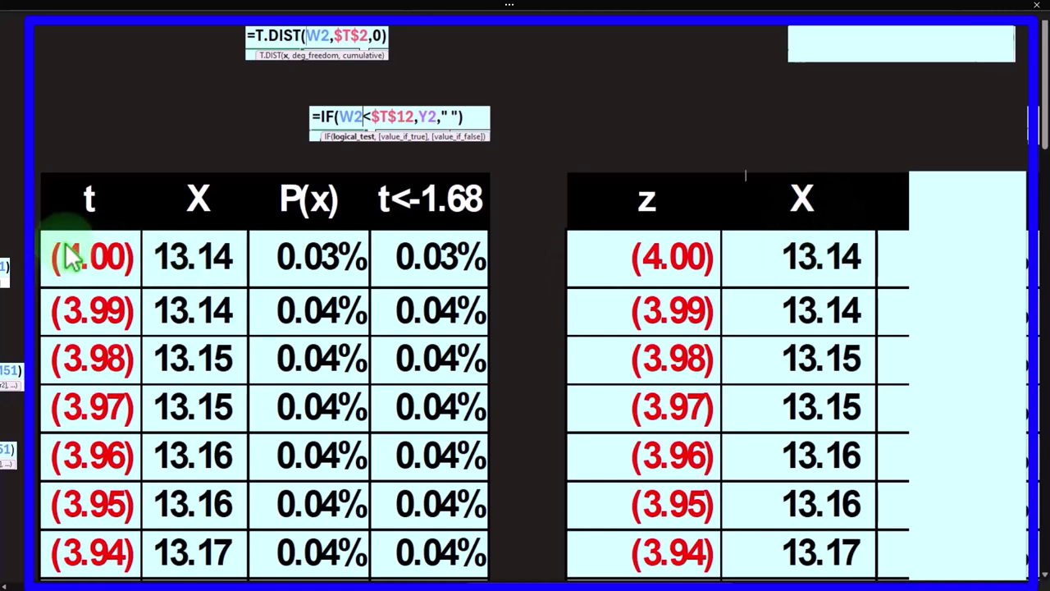
pyautogui.click(961, 246)
pyautogui.press('Delete')
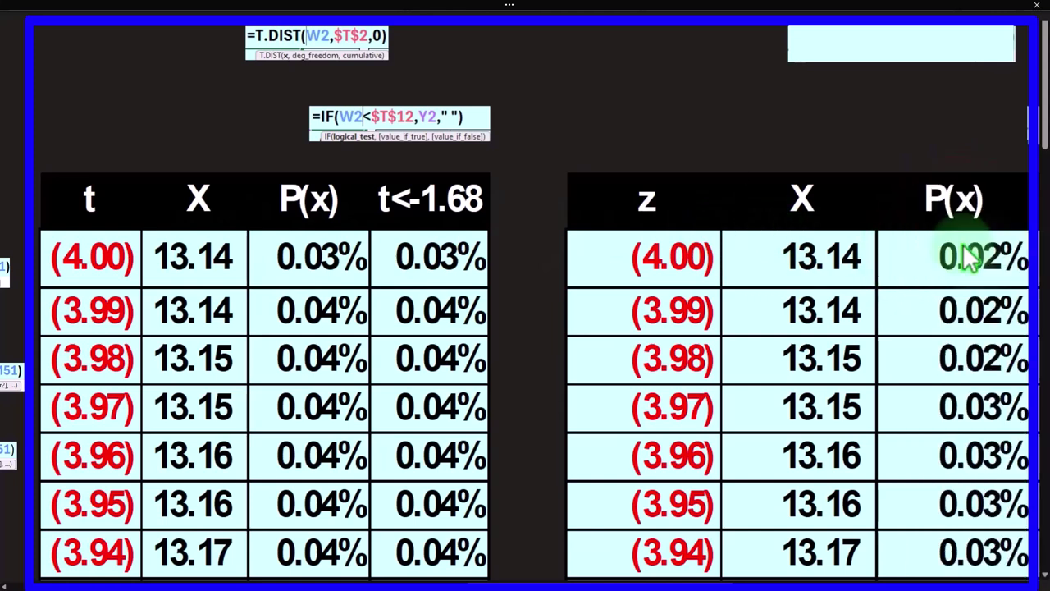
# Step: Remove the cover over the NORM.DIST formula above the z table and trace its mean argument to the hypothesis table
pyautogui.click(885, 44)
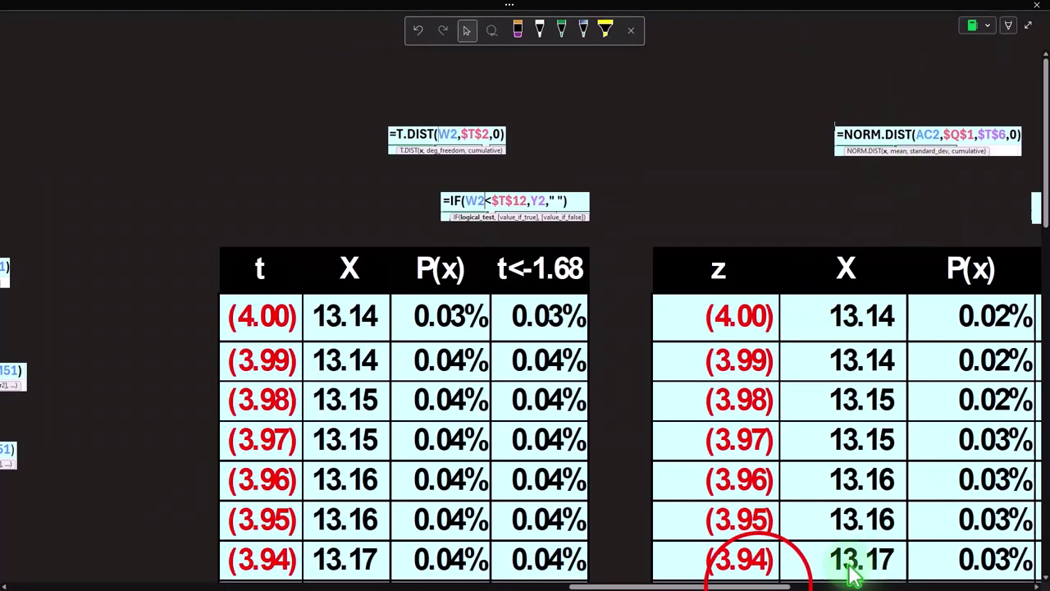
pyautogui.moveTo(755, 586); pyautogui.dragTo(467, 581)
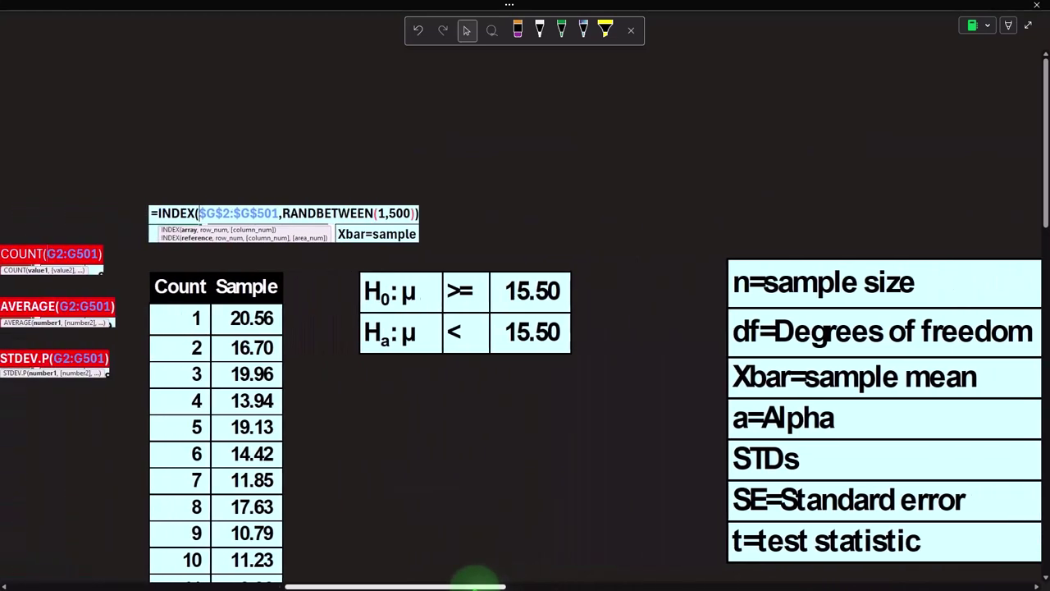
pyautogui.click(610, 321)
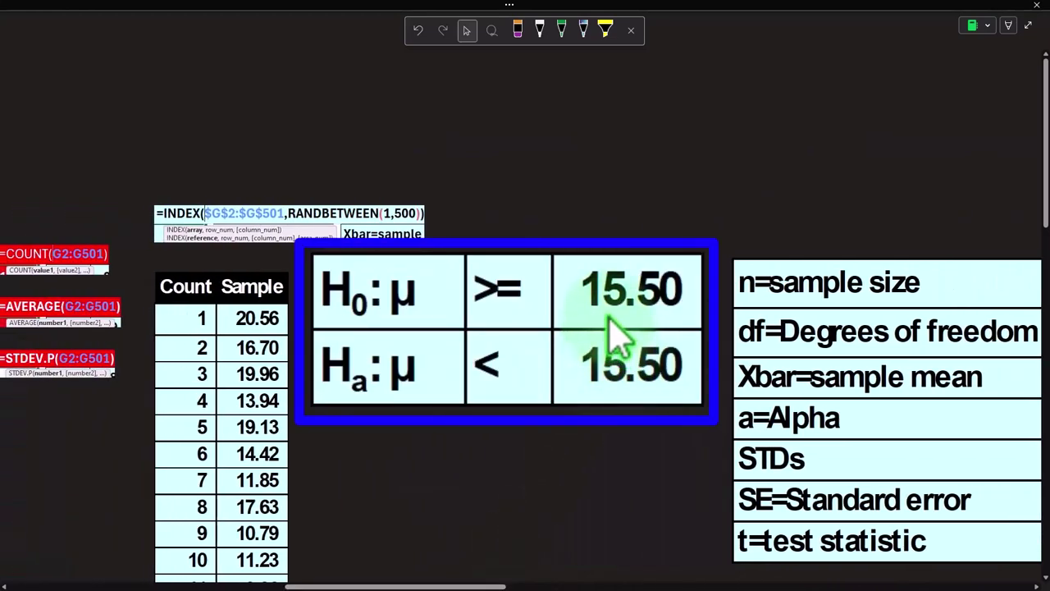
pyautogui.moveTo(457, 576); pyautogui.dragTo(782, 584)
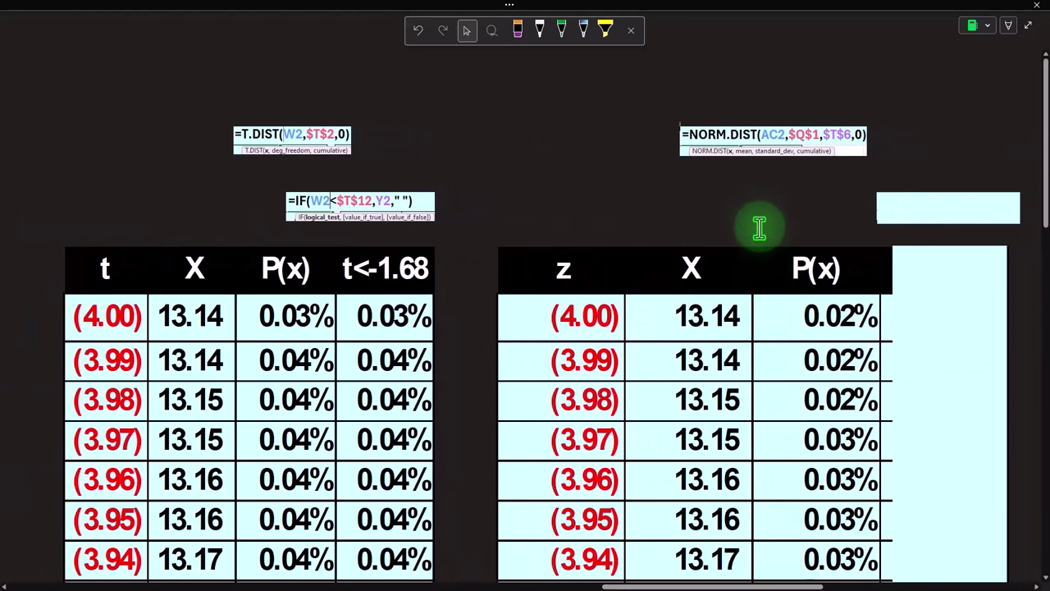
pyautogui.click(656, 585)
pyautogui.moveTo(652, 582); pyautogui.dragTo(443, 582)
pyautogui.click(518, 579)
pyautogui.moveTo(518, 585); pyautogui.dragTo(775, 579)
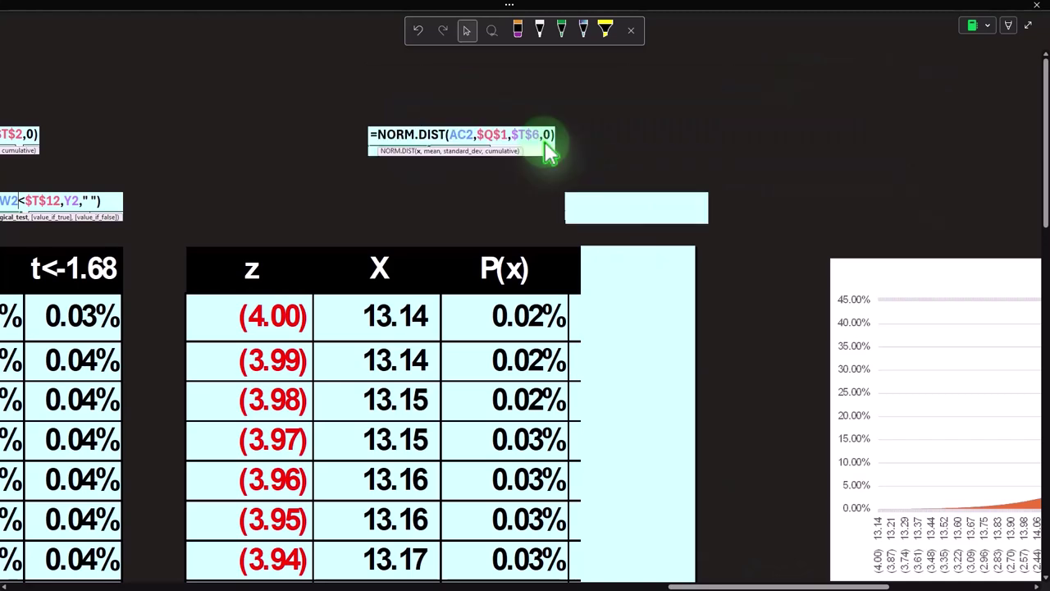
# Step: Compare the NORM.DIST formula of the z table with the T.DIST formula above the t table
pyautogui.scroll(-2, 539, 257)
pyautogui.click(683, 584)
pyautogui.moveTo(687, 584); pyautogui.dragTo(625, 584)
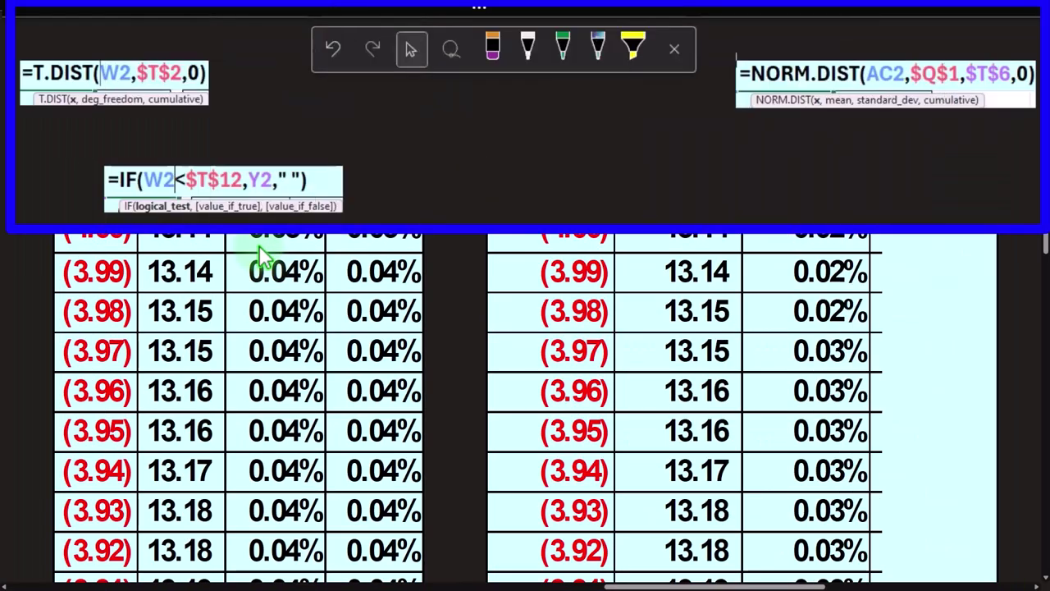
pyautogui.click(815, 78)
pyautogui.click(161, 83)
pyautogui.click(816, 97)
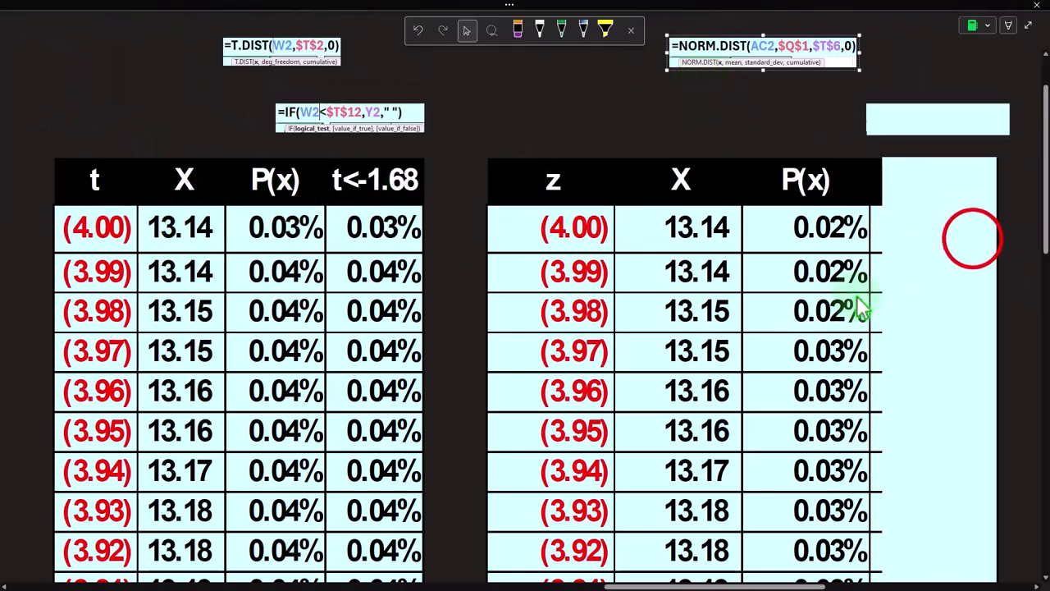
# Step: Remove the cover over the column beside the z table's P(x) and trace its header threshold to the Critical value - z row
pyautogui.click(973, 251)
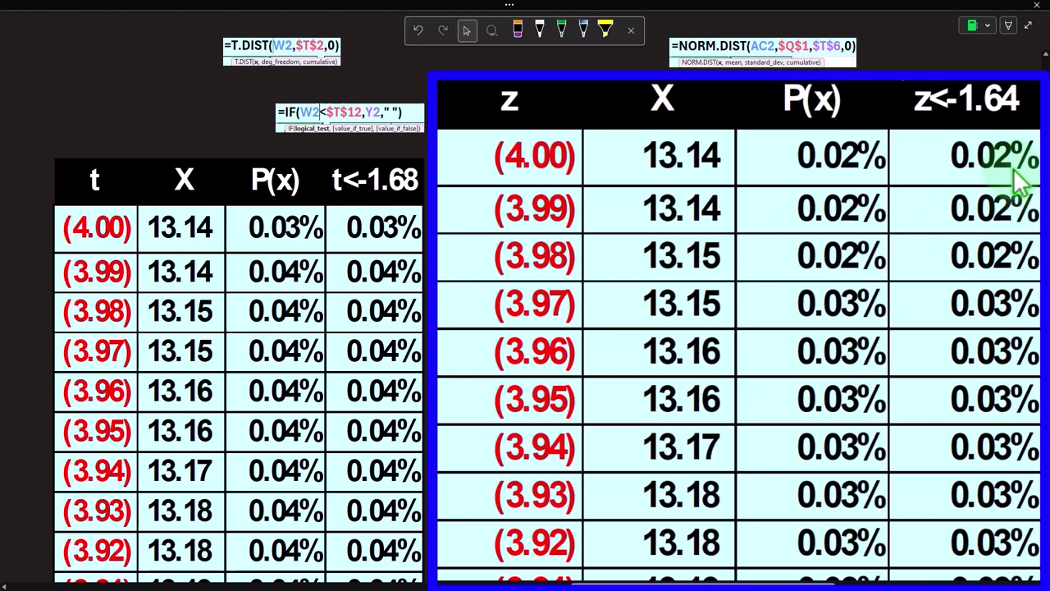
pyautogui.click(991, 151)
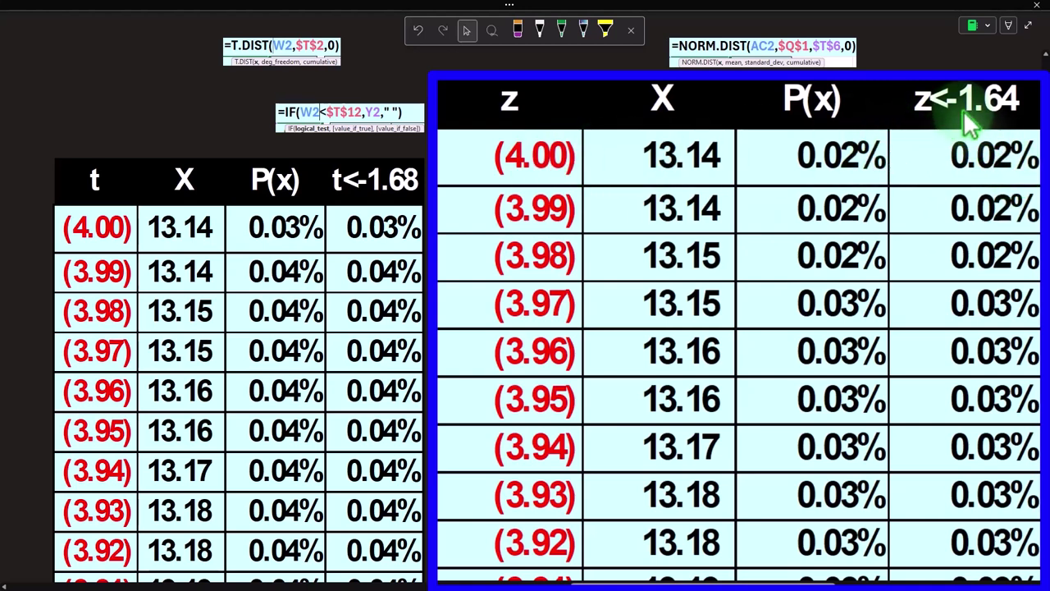
pyautogui.click(756, 585)
pyautogui.moveTo(754, 584); pyautogui.dragTo(539, 584)
pyautogui.scroll(-4, 504, 497)
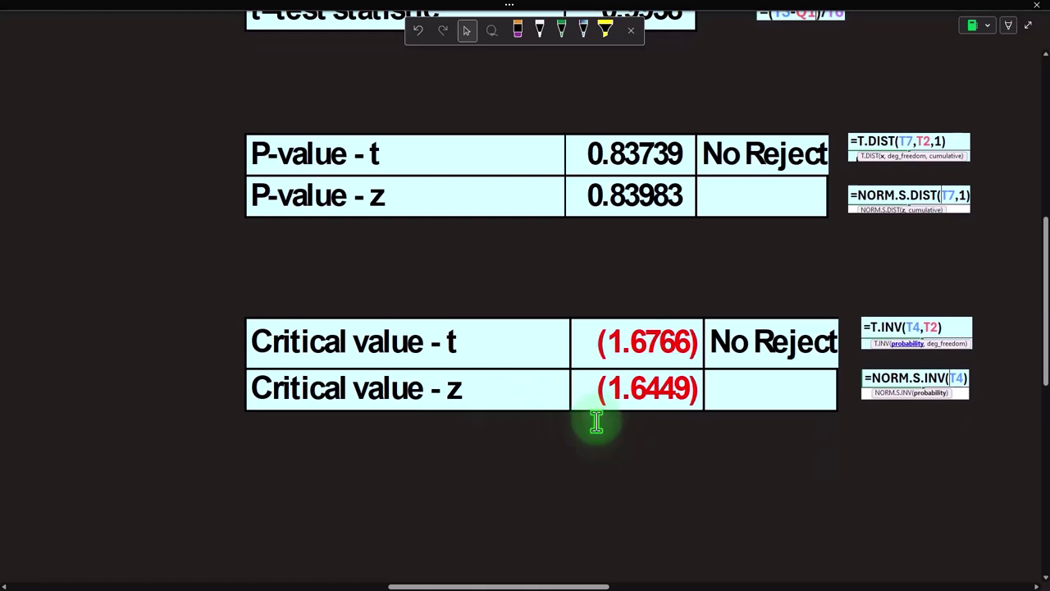
# Step: Examine the Z chart's shaded lower tail and compare its curve with the T chart
pyautogui.scroll(5, 605, 459)
pyautogui.moveTo(566, 584); pyautogui.dragTo(938, 579)
pyautogui.scroll(-4, 984, 485)
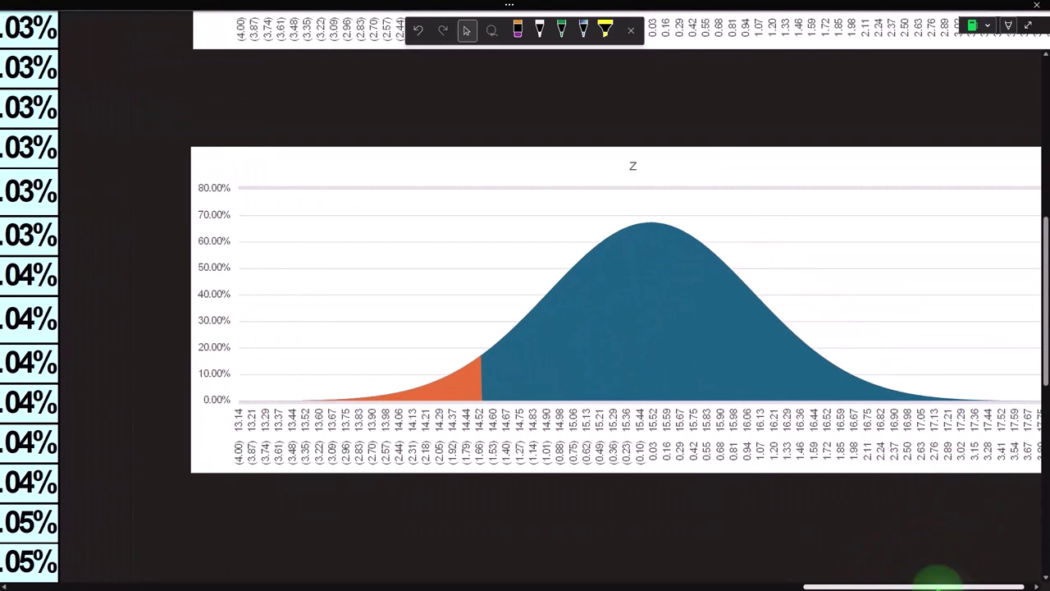
pyautogui.scroll(1, 521, 476)
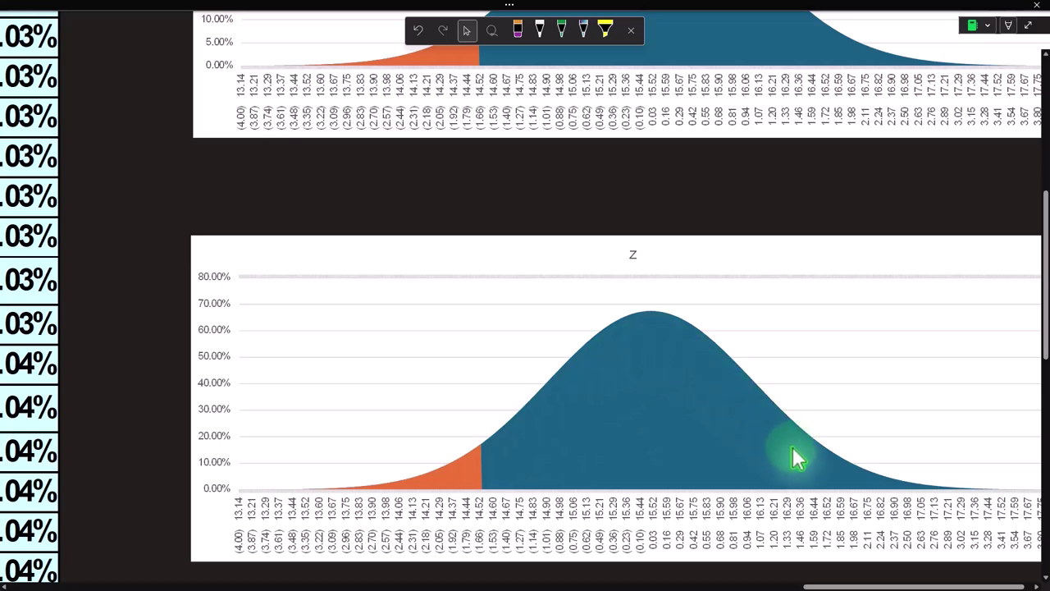
pyautogui.scroll(2, 791, 448)
pyautogui.scroll(-3, 791, 448)
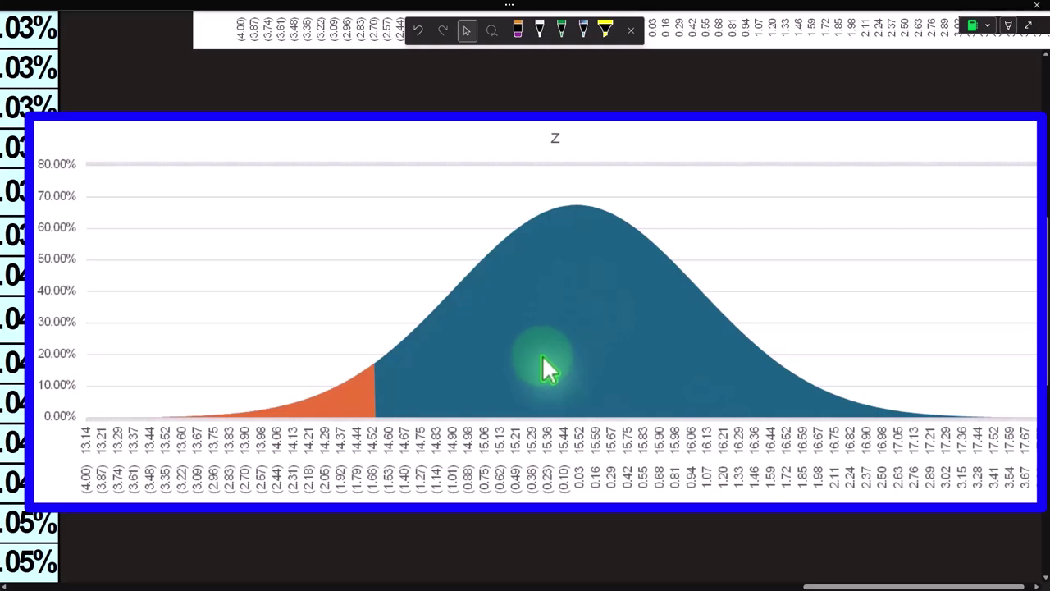
pyautogui.scroll(4, 621, 375)
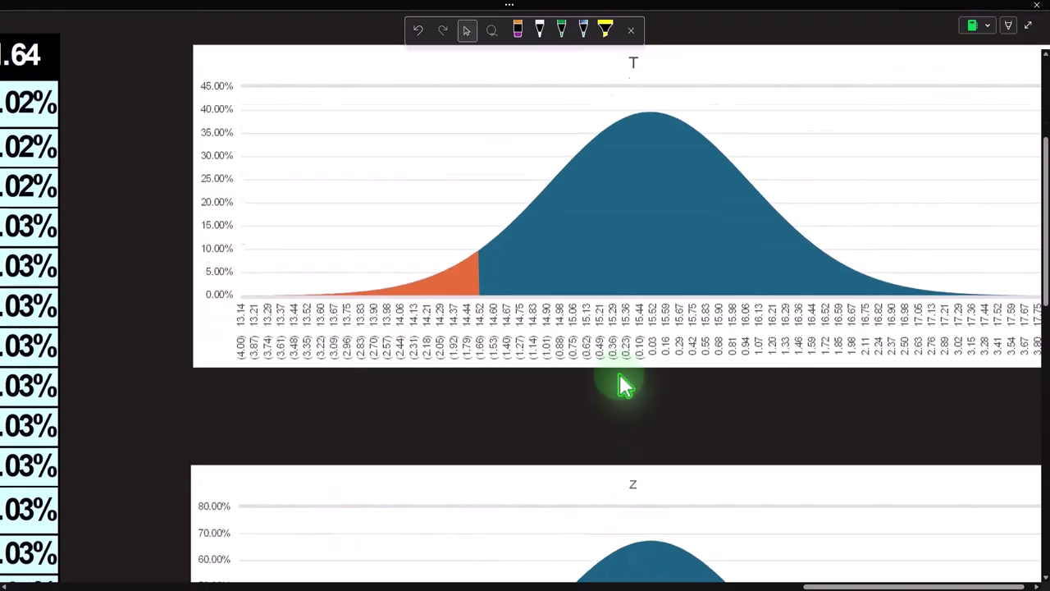
# Step: Draw a green pen line down the centre of the T chart's curve and trace it to the hypothesized mean
pyautogui.click(561, 30)
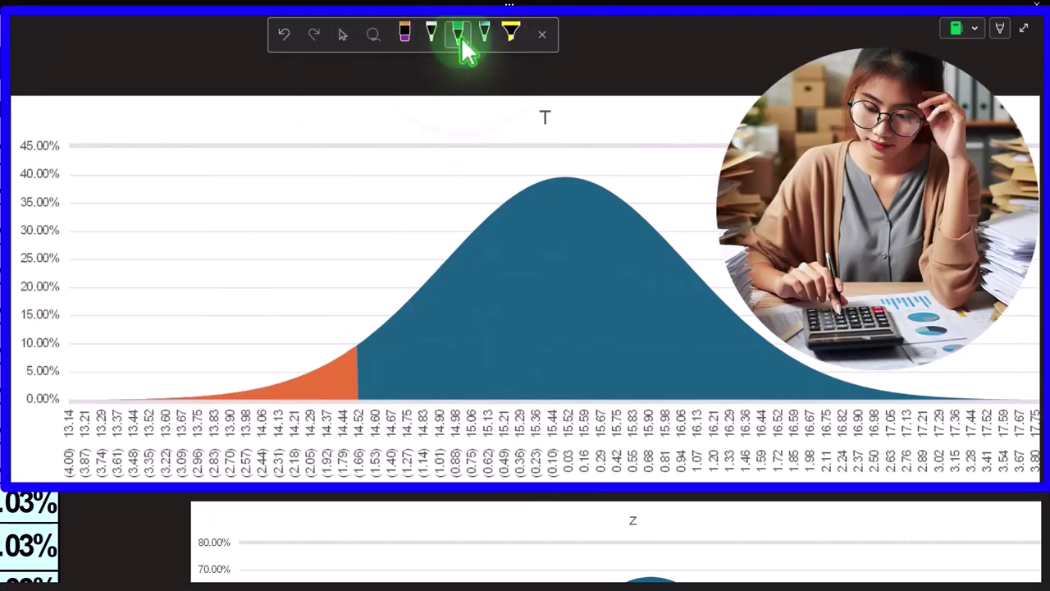
pyautogui.moveTo(566, 176); pyautogui.dragTo(555, 370)
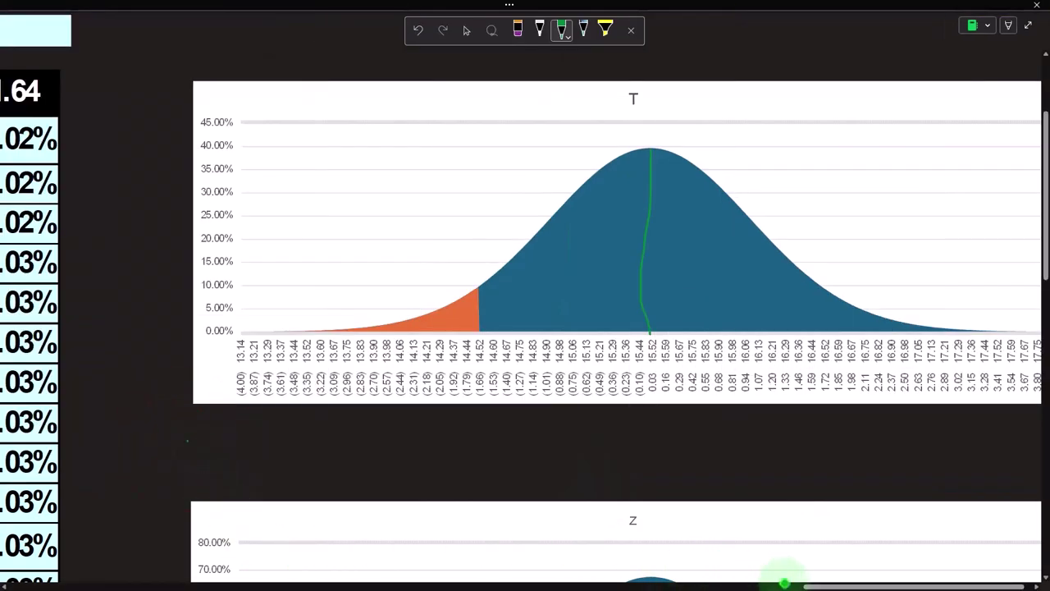
pyautogui.click(827, 574)
pyautogui.moveTo(828, 587); pyautogui.dragTo(367, 587)
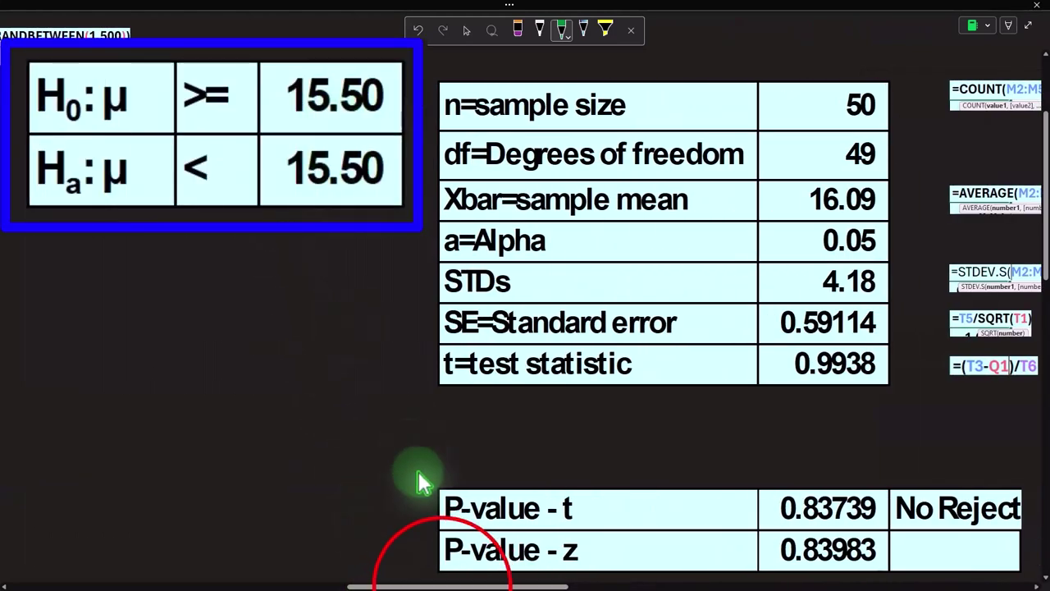
pyautogui.moveTo(440, 586); pyautogui.dragTo(907, 586)
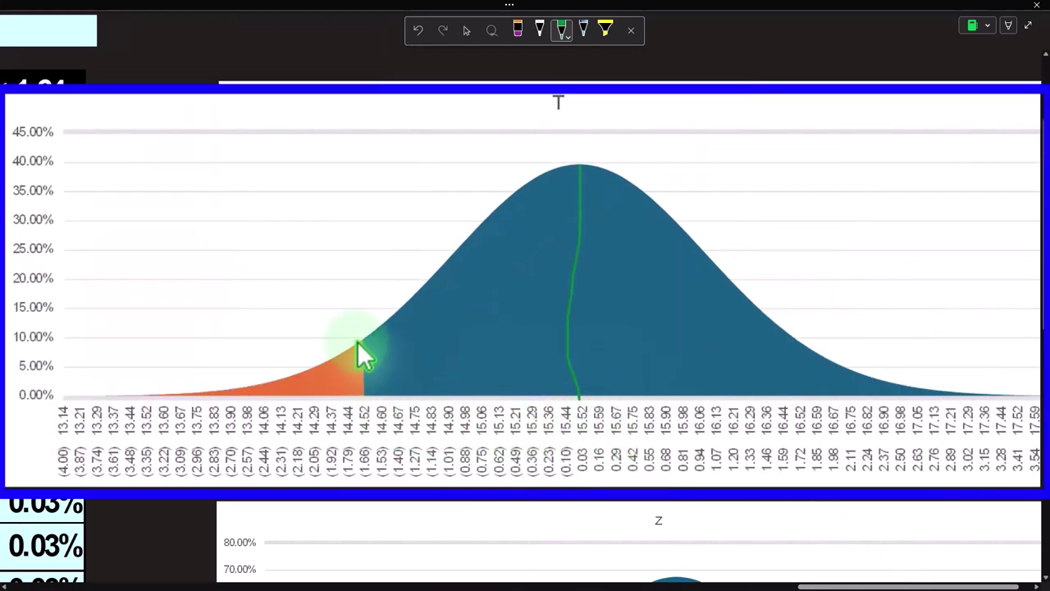
# Step: Trace the shaded tail's edge on the T chart at about 14.52 in green pen and compare it with the critical values
pyautogui.moveTo(362, 338); pyautogui.dragTo(367, 398)
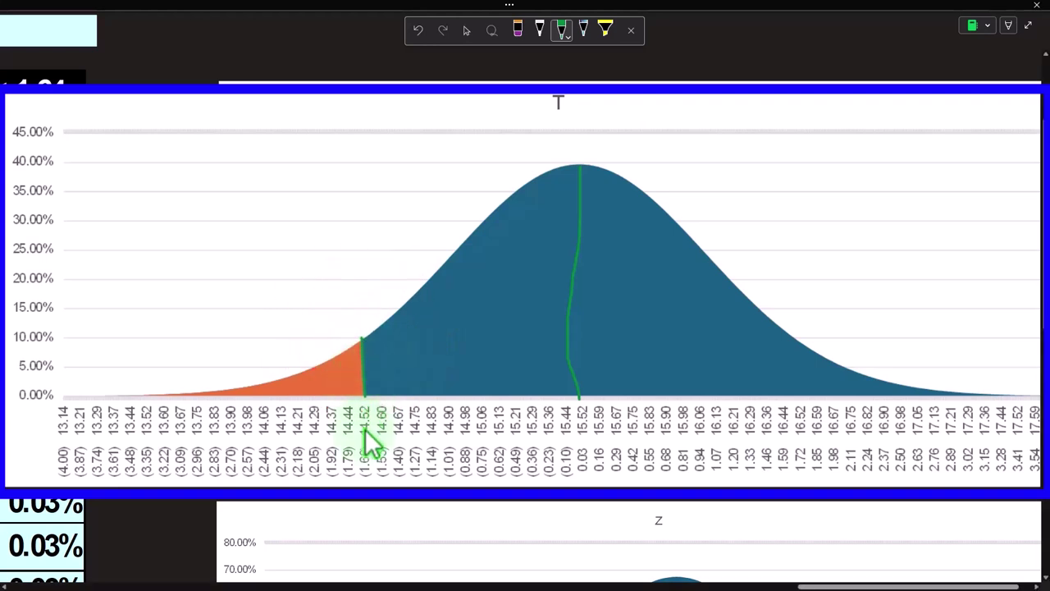
pyautogui.moveTo(813, 586); pyautogui.dragTo(457, 586)
pyautogui.scroll(-2, 325, 459)
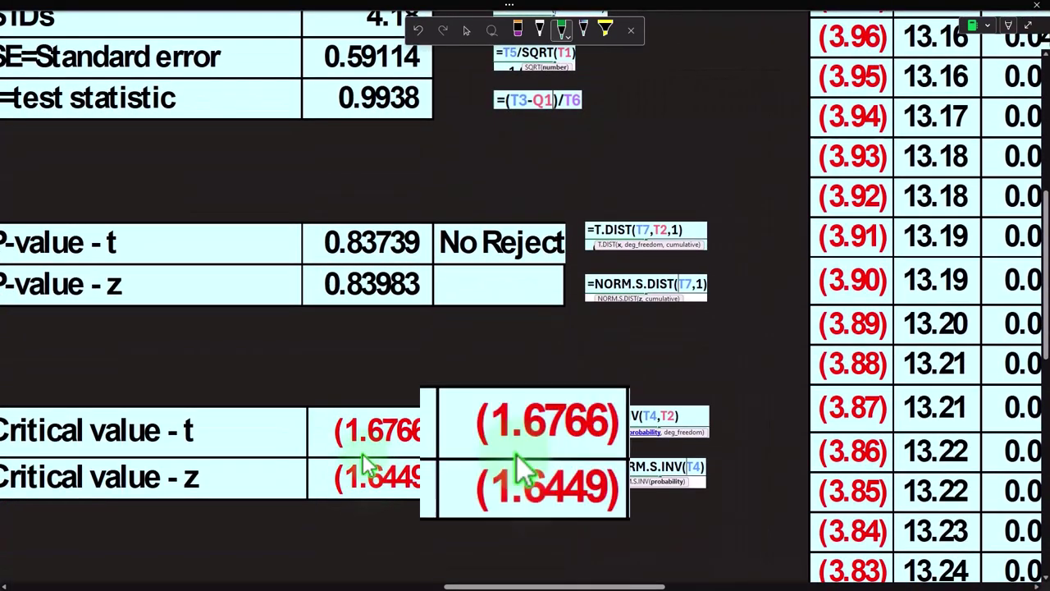
pyautogui.moveTo(516, 585); pyautogui.dragTo(844, 585)
pyautogui.scroll(2, 748, 489)
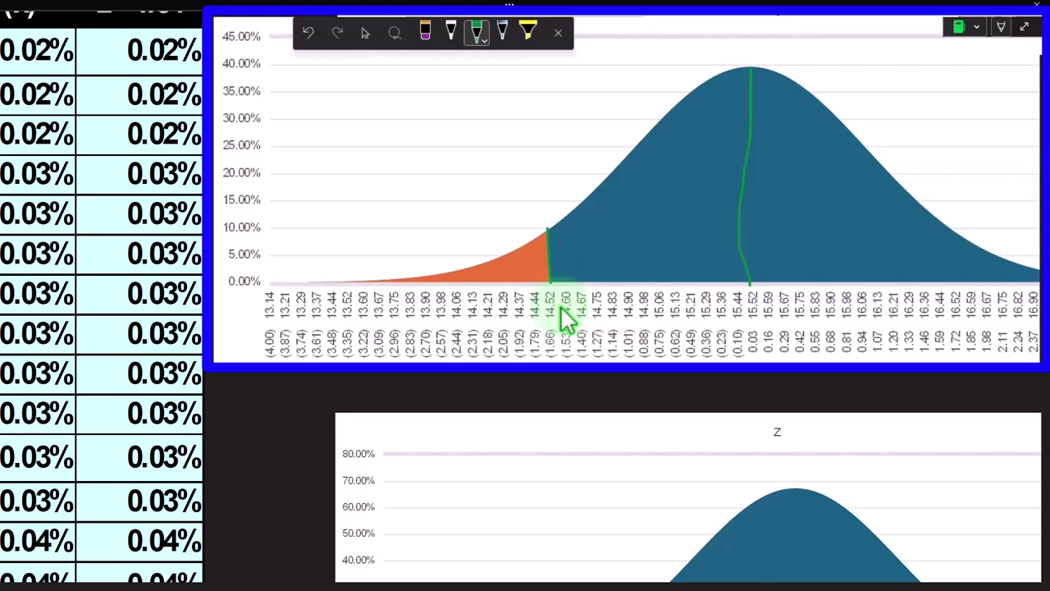
# Step: Look up the sample mean in the statistics table and mark it with a vertical green line on the T chart
pyautogui.click(792, 585)
pyautogui.moveTo(792, 584); pyautogui.dragTo(459, 584)
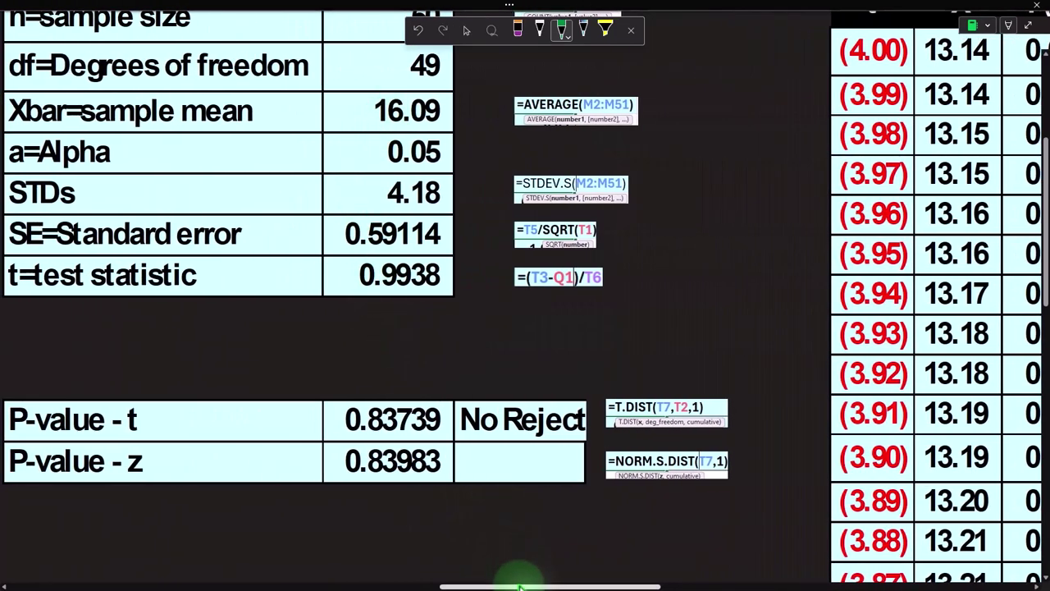
pyautogui.moveTo(519, 584); pyautogui.dragTo(893, 584)
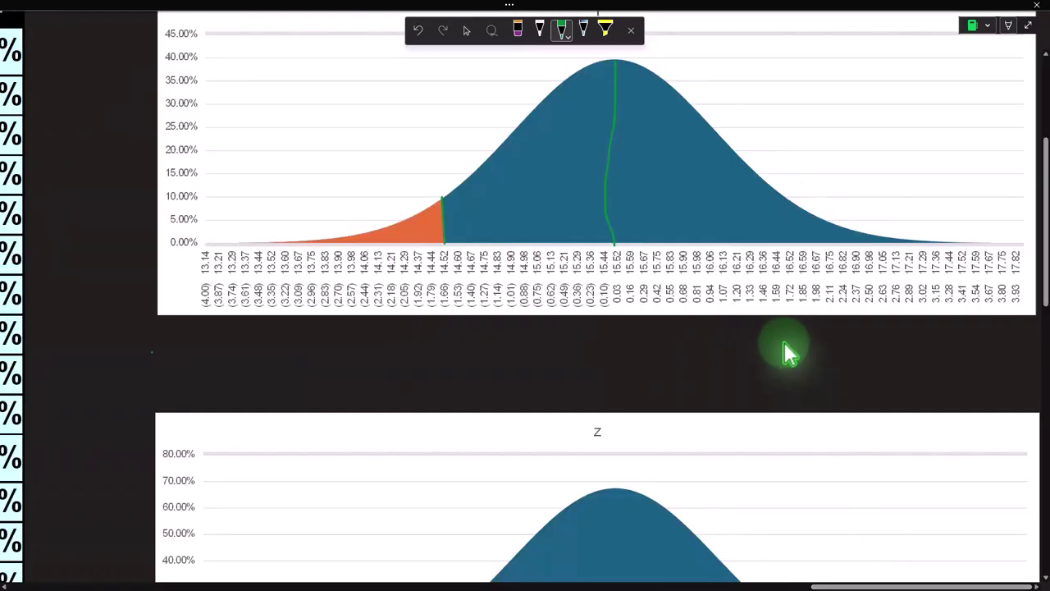
pyautogui.click(716, 245)
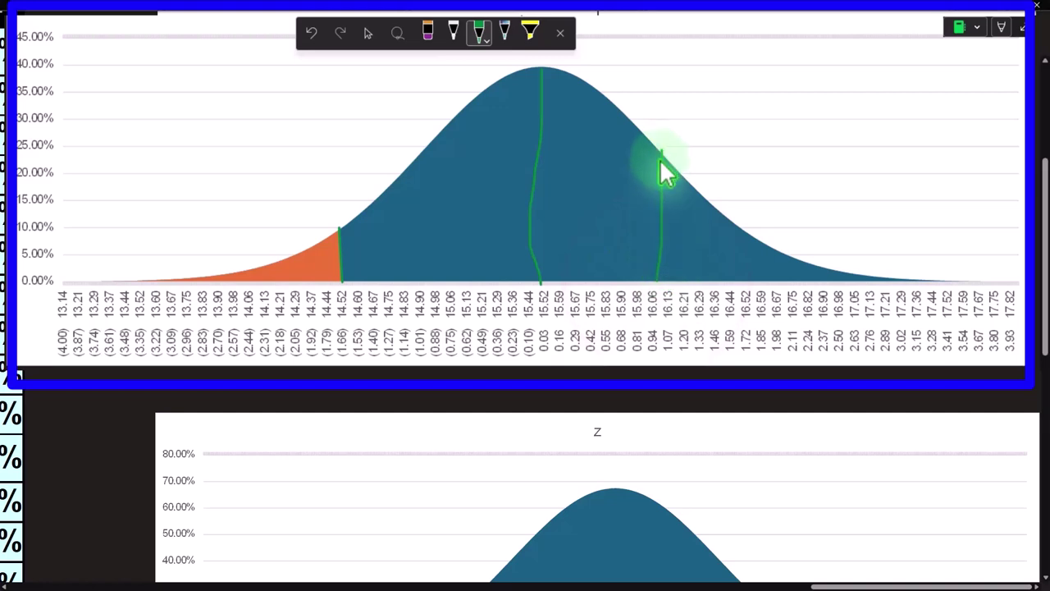
# Step: Hatch the T chart's area below the sample mean line with four diagonal green pen strokes
pyautogui.moveTo(579, 85); pyautogui.dragTo(363, 216)
pyautogui.moveTo(633, 130); pyautogui.dragTo(347, 251)
pyautogui.moveTo(633, 148); pyautogui.dragTo(300, 279)
pyautogui.moveTo(626, 191); pyautogui.dragTo(352, 301)
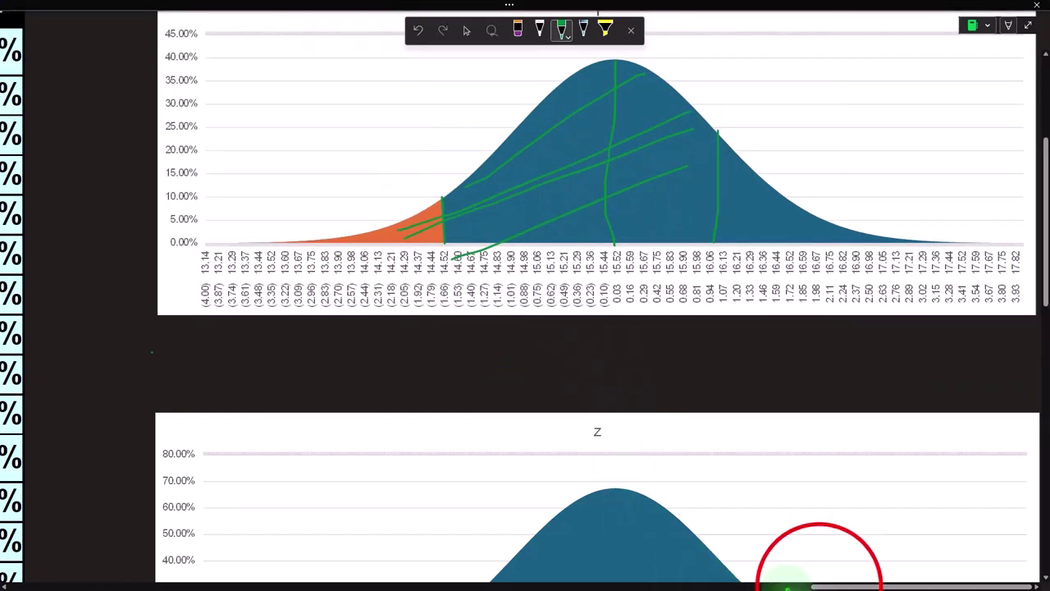
# Step: Compare the hatched T chart area with the P-value rows and bring the Z chart into view
pyautogui.moveTo(819, 586); pyautogui.dragTo(434, 584)
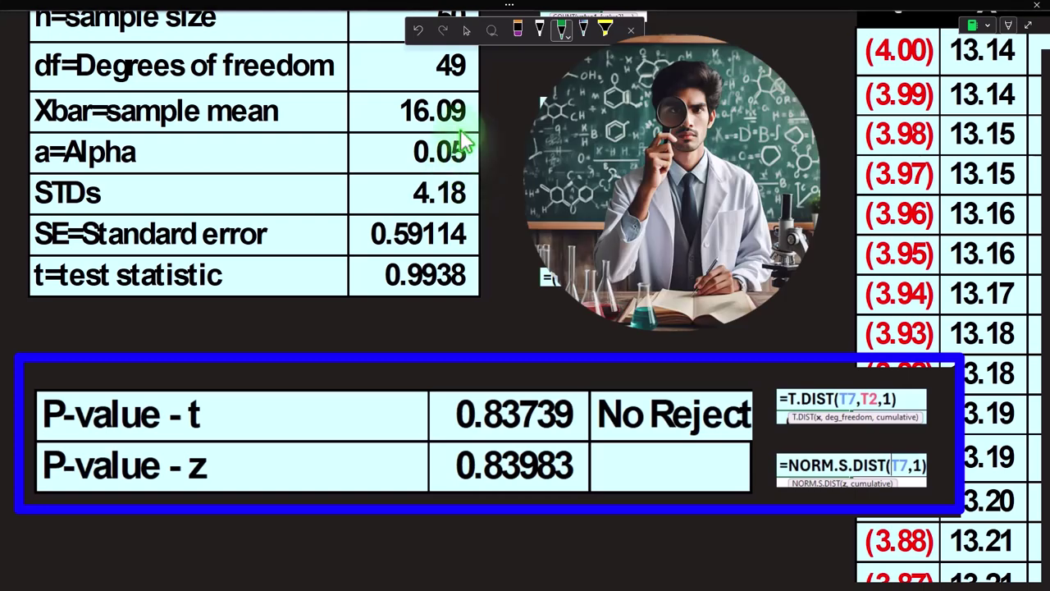
pyautogui.moveTo(574, 586); pyautogui.dragTo(953, 578)
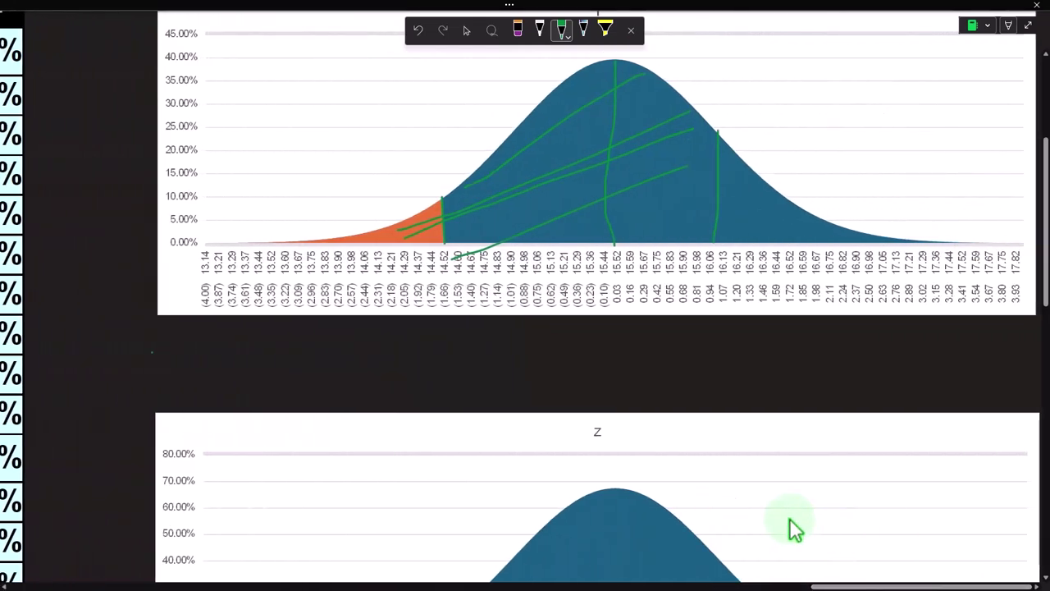
pyautogui.scroll(-3, 676, 452)
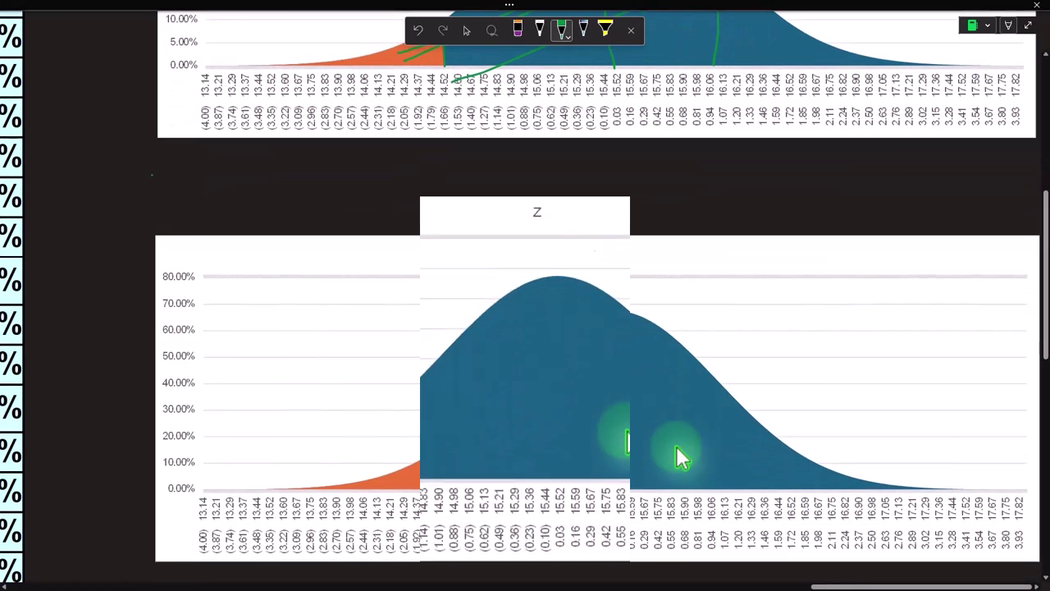
# Step: Mark the Z chart's peak at about 15.52 with a vertical green pen line and compare the chart with the critical values
pyautogui.click(557, 287)
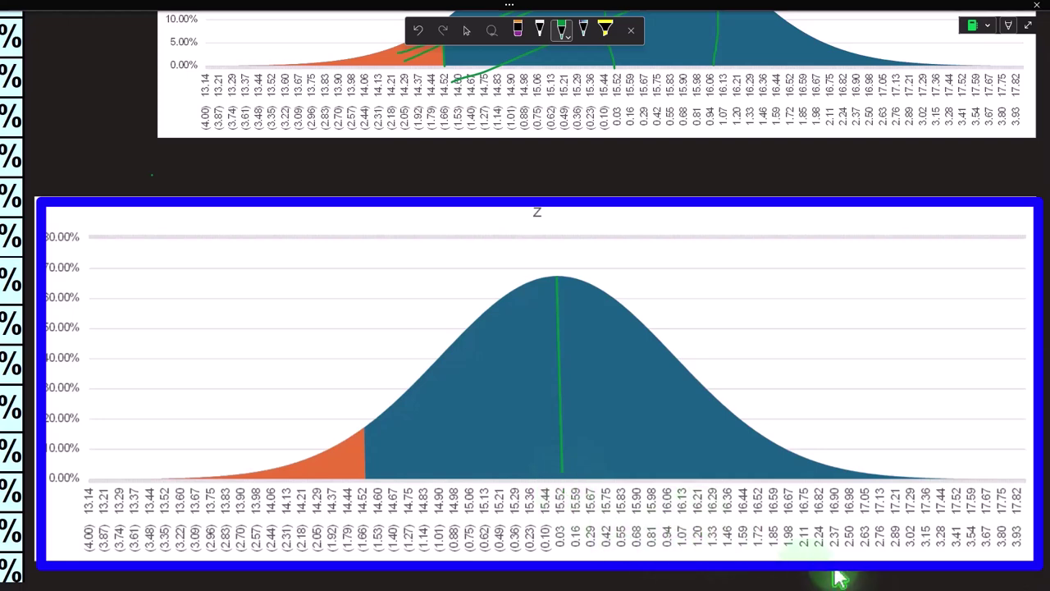
pyautogui.moveTo(826, 586); pyautogui.dragTo(730, 586)
pyautogui.moveTo(850, 586); pyautogui.dragTo(469, 581)
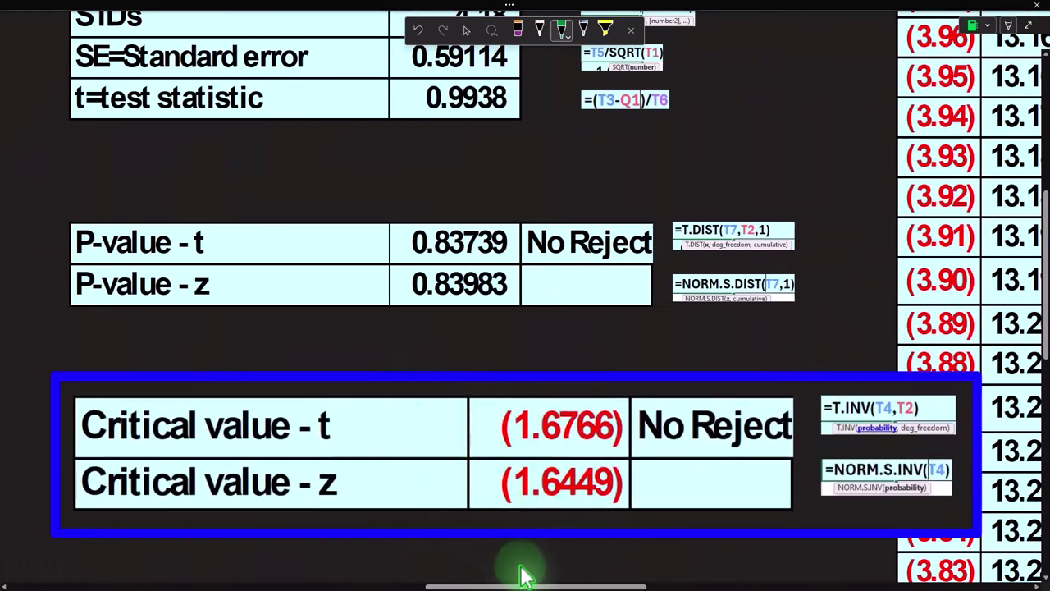
pyautogui.moveTo(525, 584); pyautogui.dragTo(888, 584)
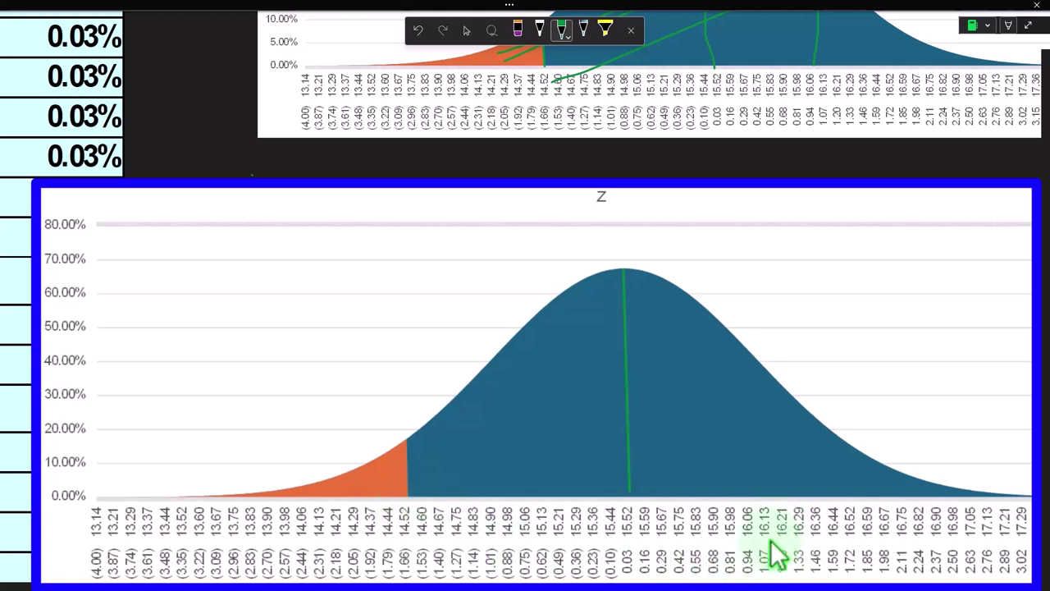
# Step: Check the sample mean in the statistics table and the P-value rows for t and z
pyautogui.moveTo(805, 582); pyautogui.dragTo(432, 579)
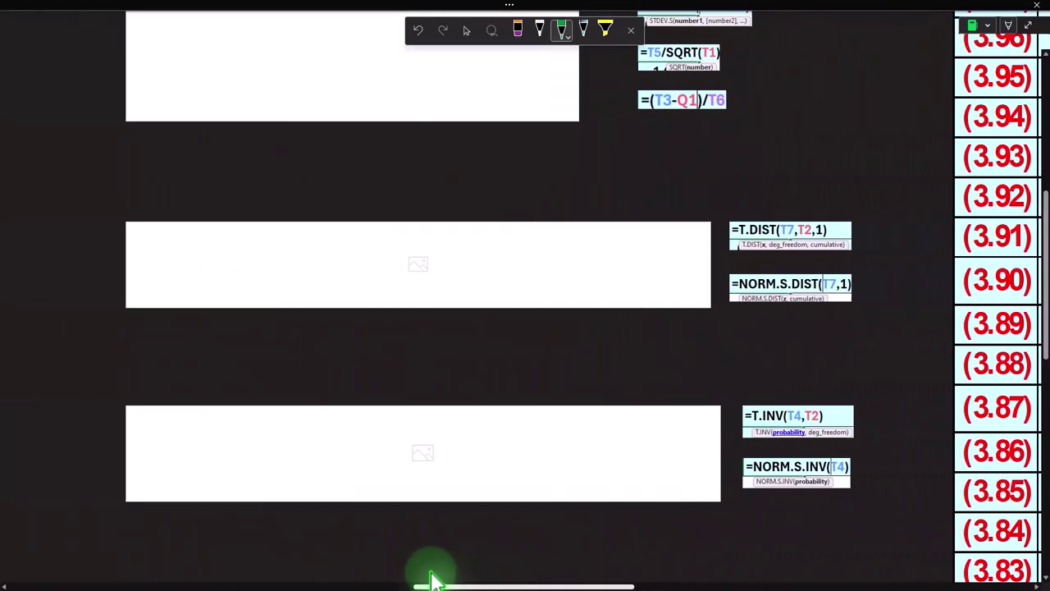
pyautogui.scroll(3, 429, 520)
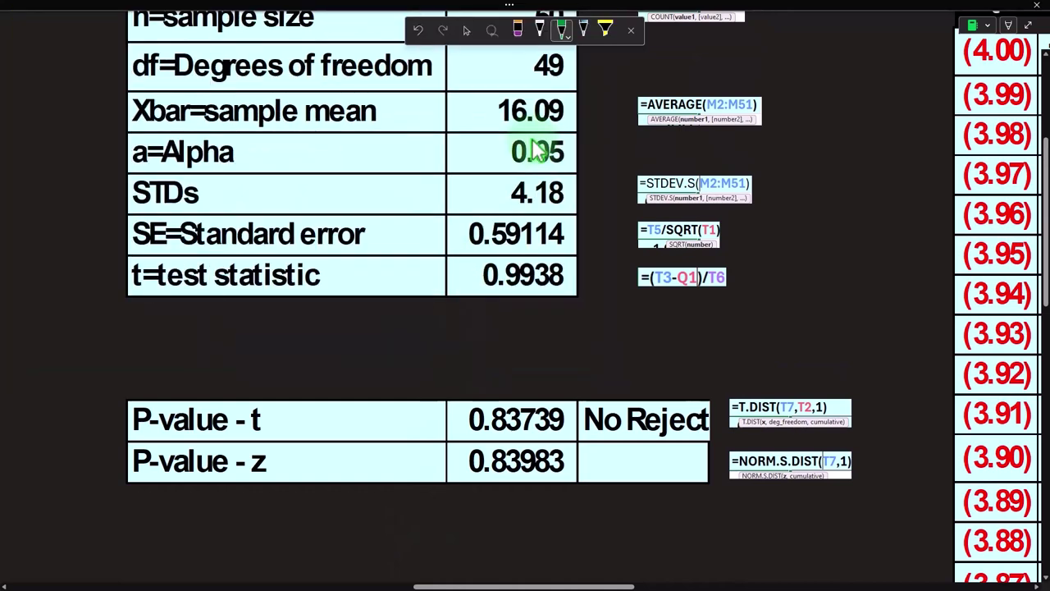
pyautogui.scroll(-5, 563, 484)
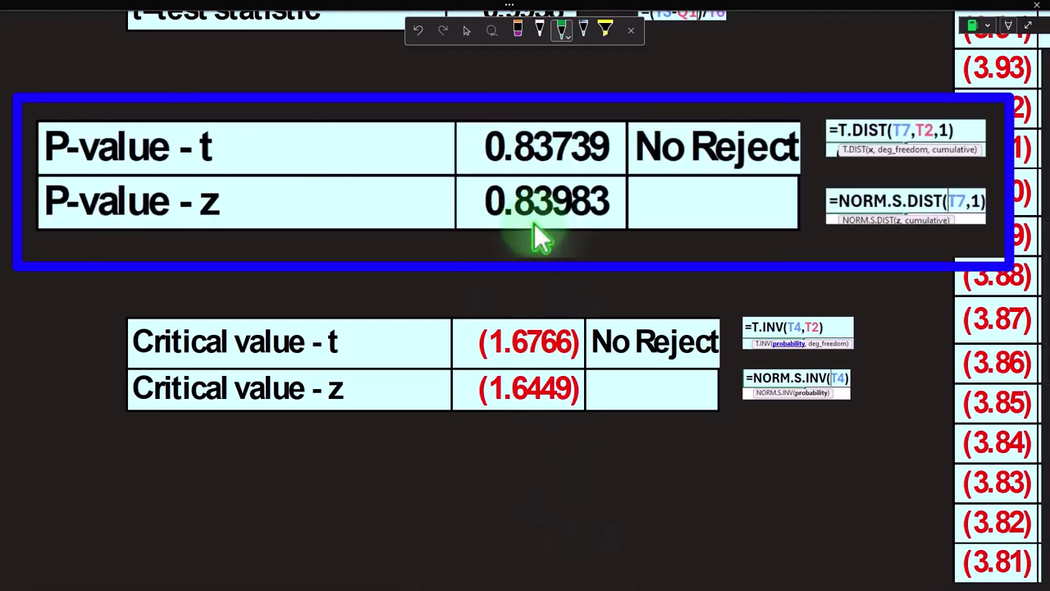
pyautogui.click(575, 585)
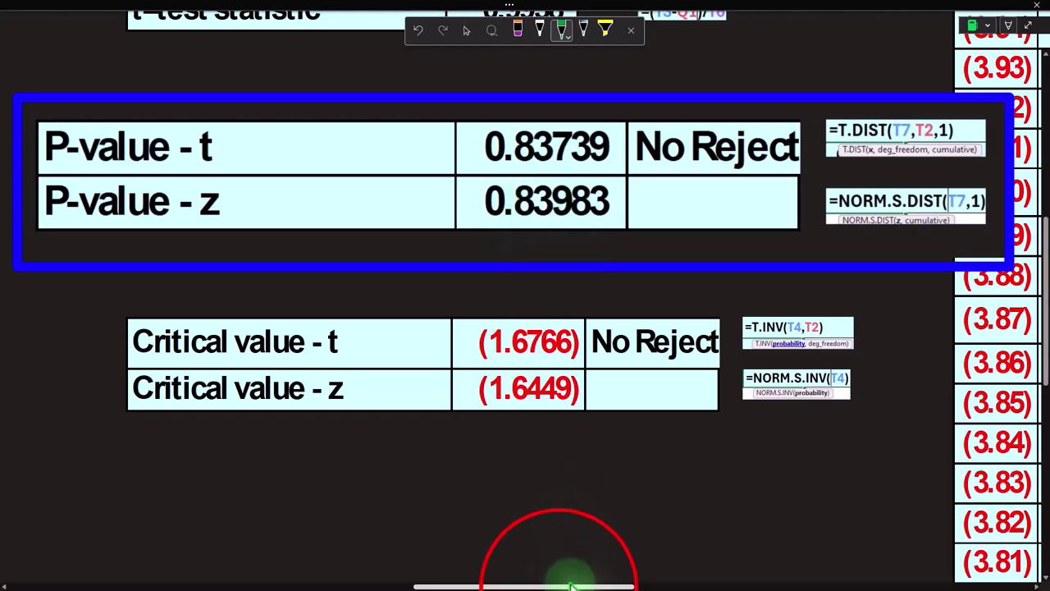
pyautogui.moveTo(558, 584); pyautogui.dragTo(945, 580)
# Step: Mark the sample mean on the Z chart with a vertical green pen line at about 16.1, matching the T chart
pyautogui.scroll(2, 943, 579)
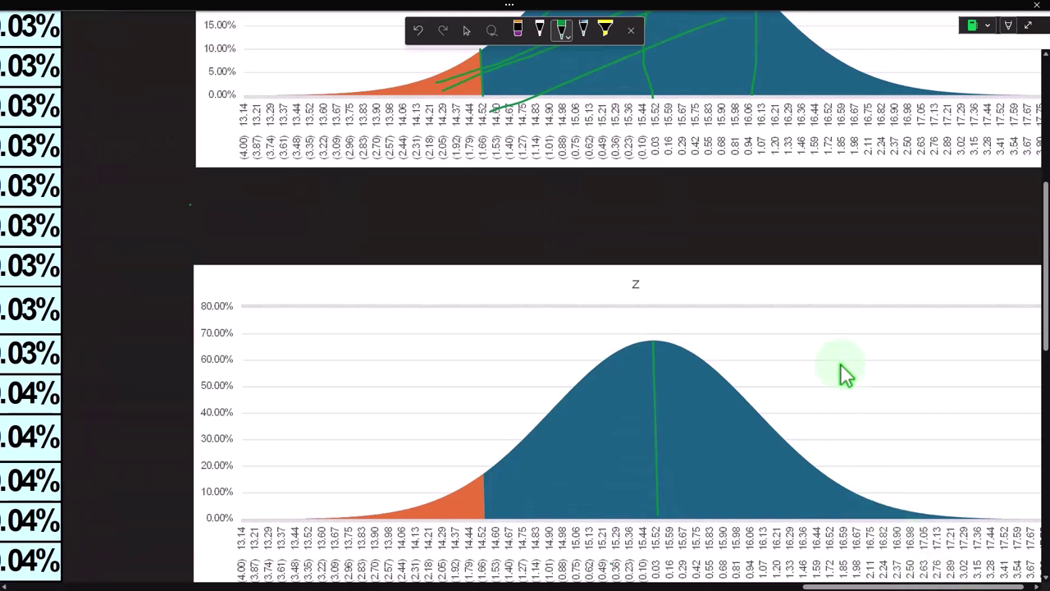
pyautogui.click(817, 584)
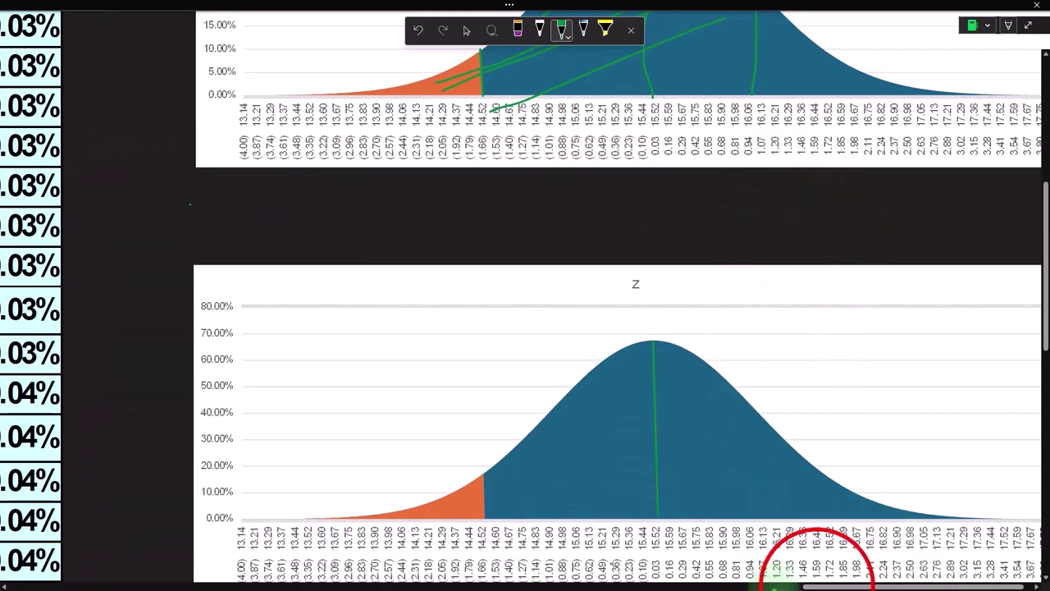
pyautogui.moveTo(813, 581); pyautogui.dragTo(870, 584)
pyautogui.scroll(2, 421, 524)
pyautogui.click(491, 584)
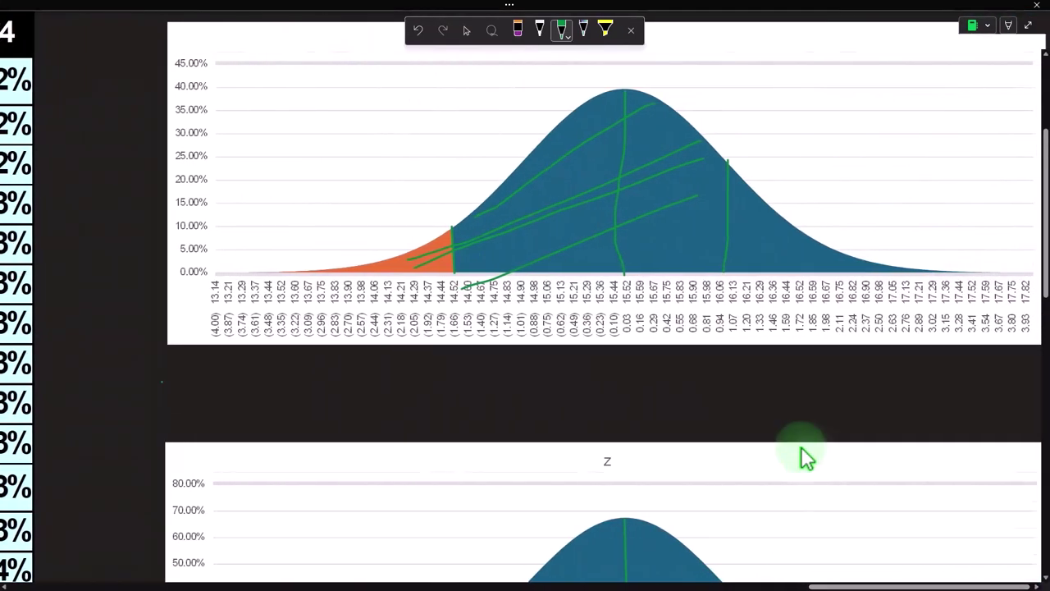
pyautogui.scroll(-3, 797, 449)
pyautogui.moveTo(685, 242); pyautogui.dragTo(687, 343)
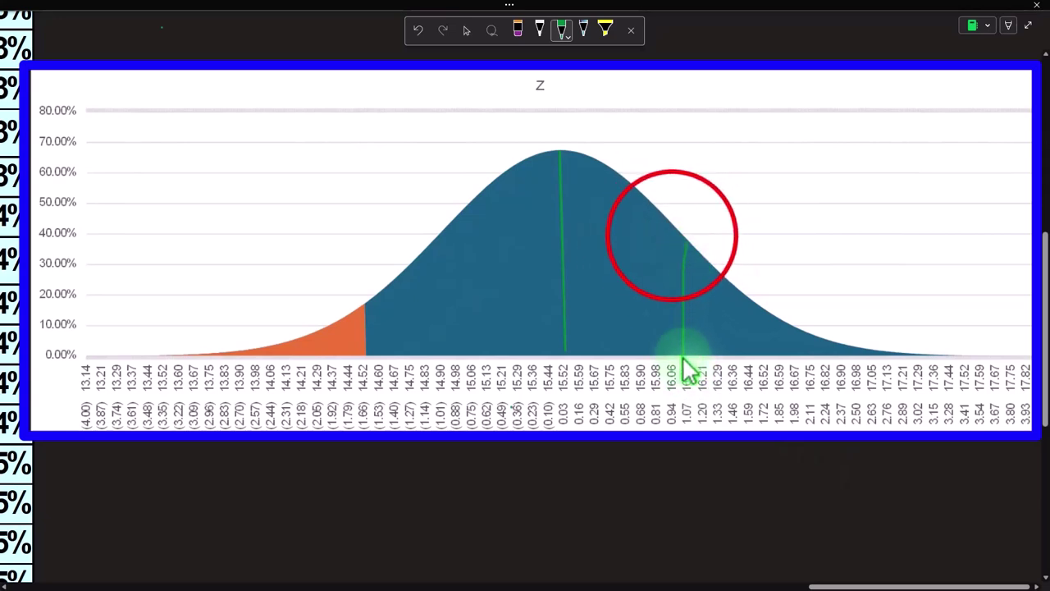
# Step: Hatch the Z chart's area below the sample mean line with diagonal green pen strokes
pyautogui.moveTo(671, 239); pyautogui.dragTo(541, 359)
pyautogui.moveTo(596, 198)
pyautogui.mouseDown()
pyautogui.moveTo(361, 333)
pyautogui.moveTo(304, 347)
pyautogui.mouseUp()
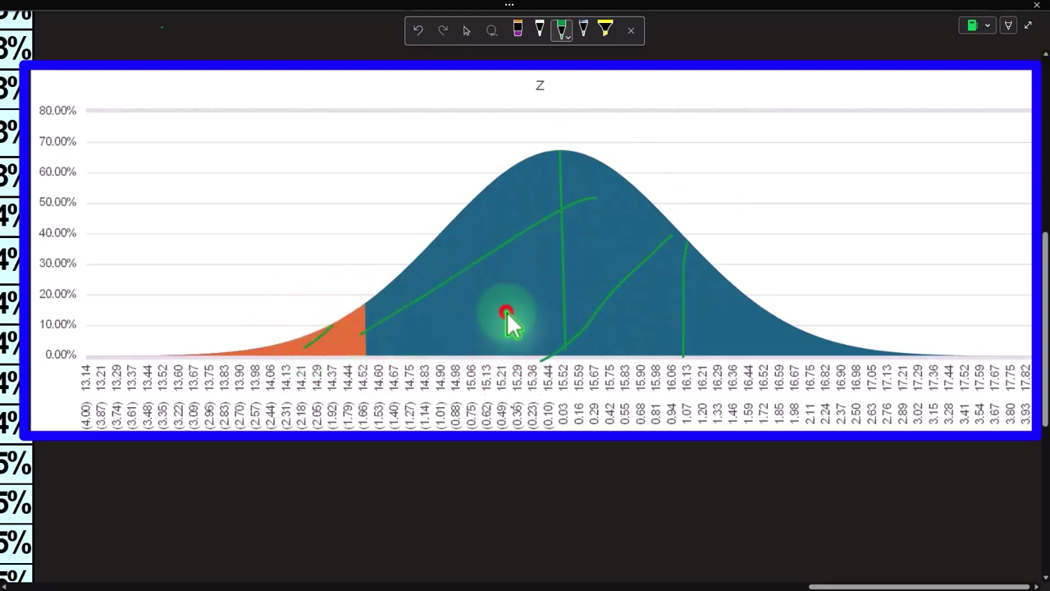
pyautogui.moveTo(506, 311); pyautogui.dragTo(446, 343)
# Step: Compare the hatched T and Z charts with the P-value rows, and review the sample statistics and the z distribution table
pyautogui.scroll(3, 792, 434)
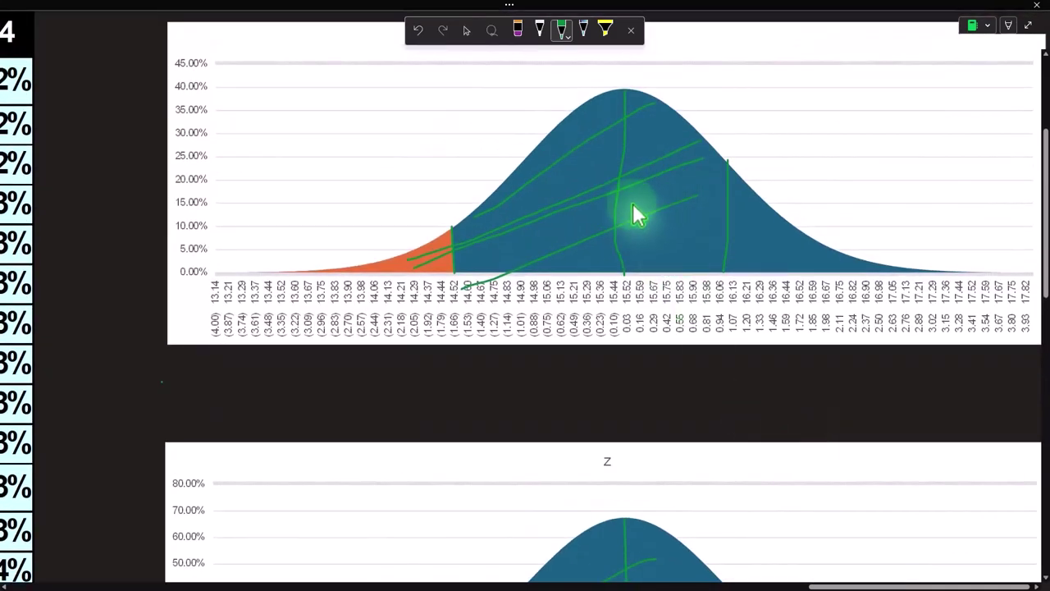
pyautogui.moveTo(815, 584); pyautogui.dragTo(429, 583)
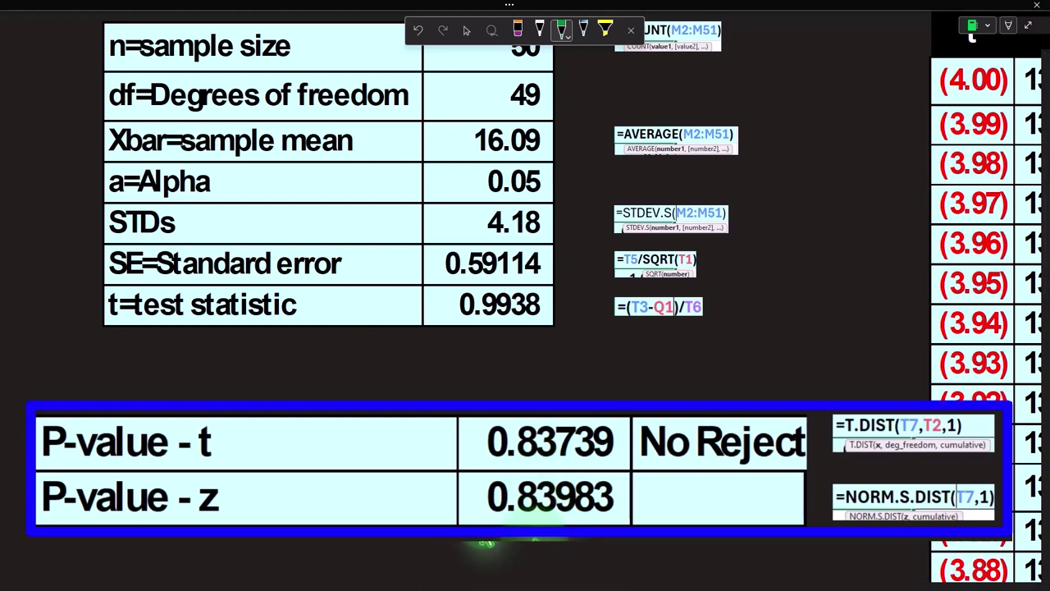
pyautogui.moveTo(557, 584); pyautogui.dragTo(939, 579)
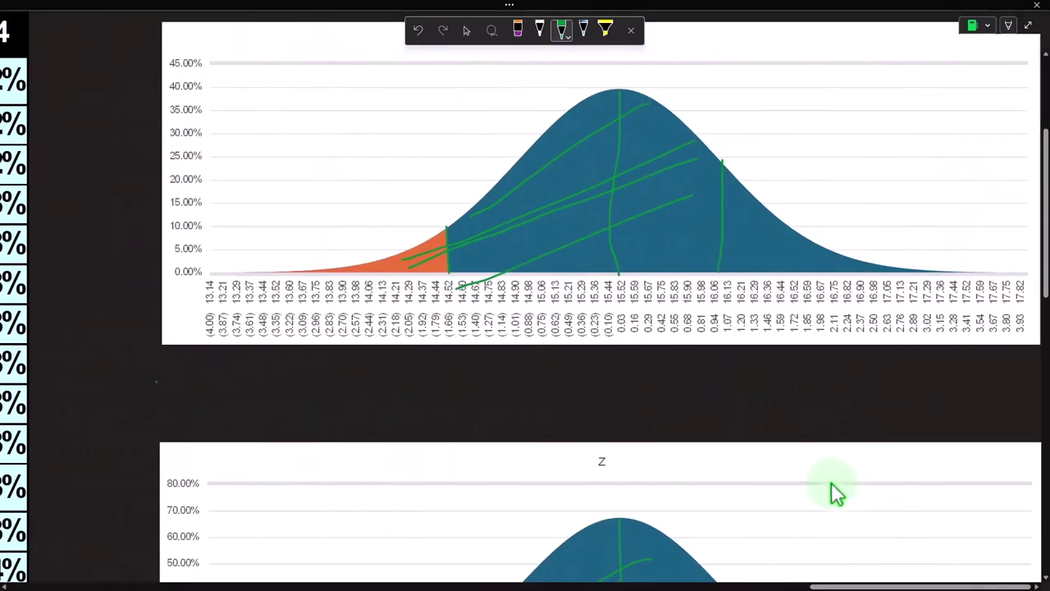
pyautogui.scroll(2, 831, 484)
pyautogui.moveTo(865, 574); pyautogui.dragTo(456, 519)
pyautogui.moveTo(515, 581); pyautogui.dragTo(445, 580)
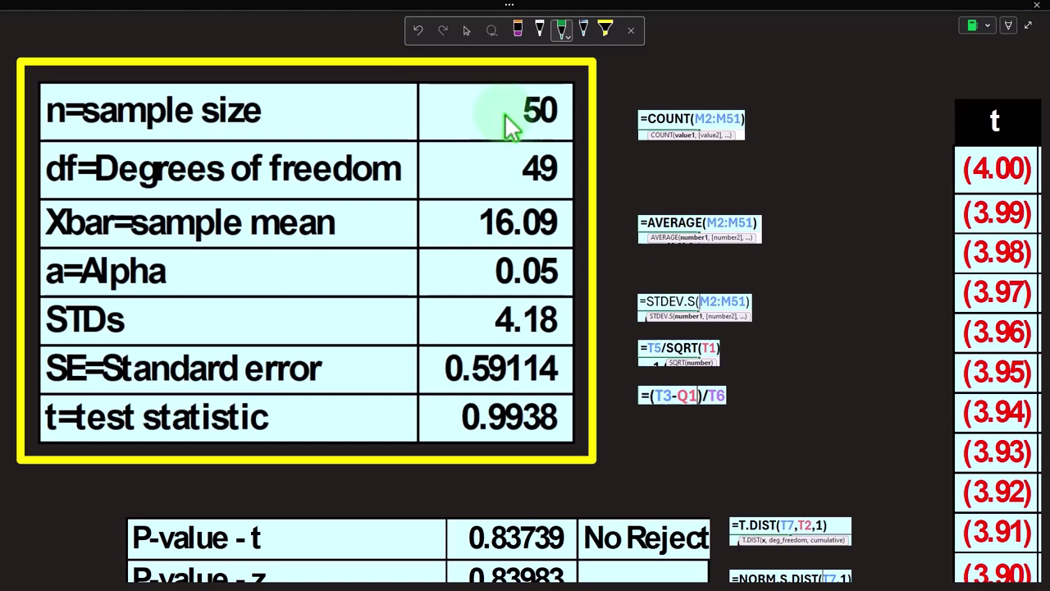
pyautogui.click(602, 584)
pyautogui.moveTo(603, 582); pyautogui.dragTo(837, 583)
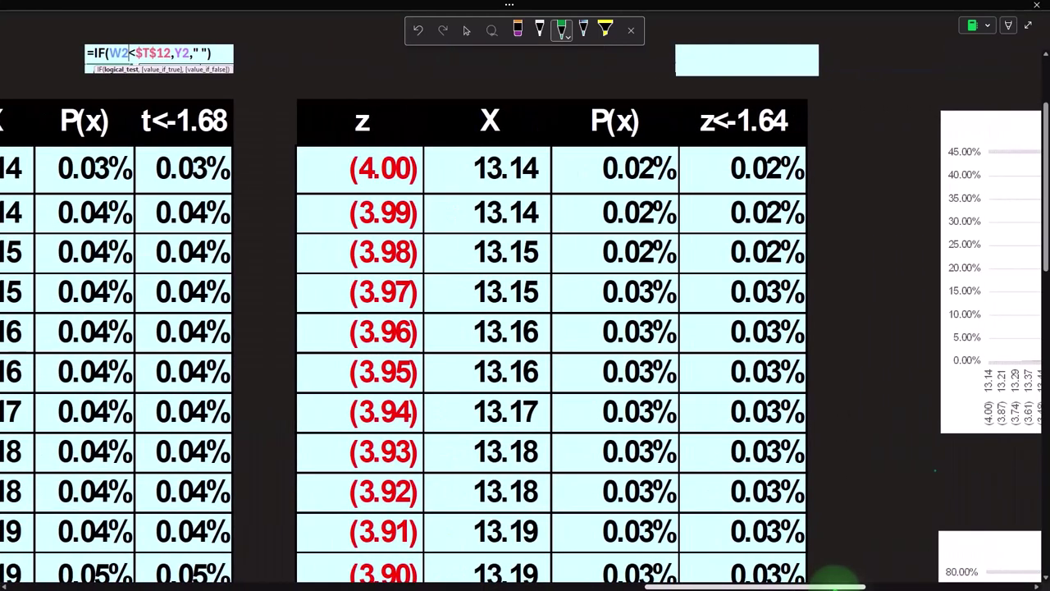